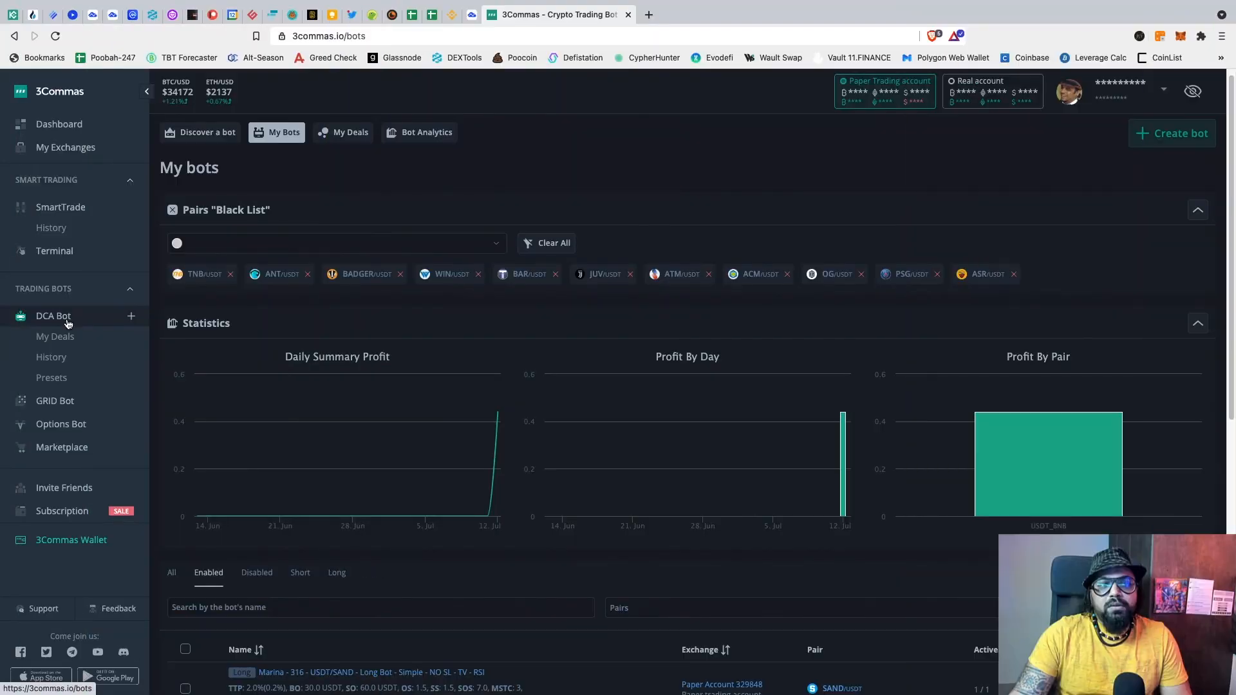
Step: Start a new DCA bot, prefilled as BTC Long Bot on the paper account
left_click(67, 323)
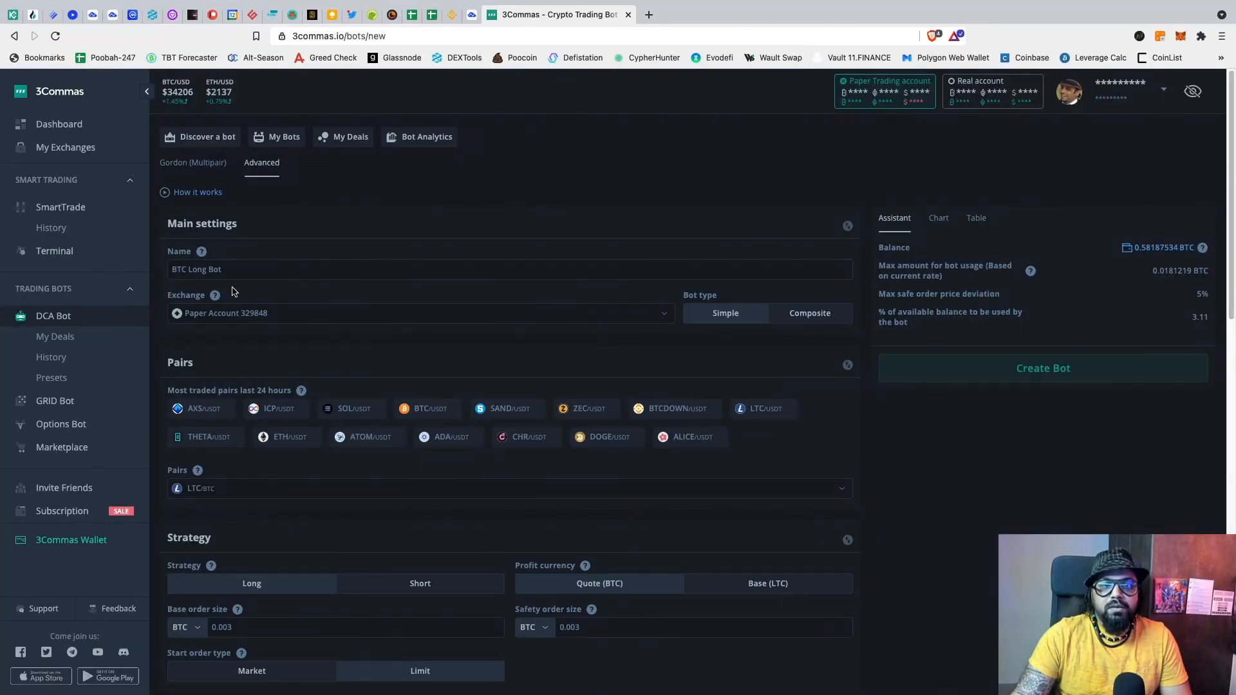
Step: Make the bot Composite and keep Paper Account as its exchange
scroll(495, 309, "down", 1)
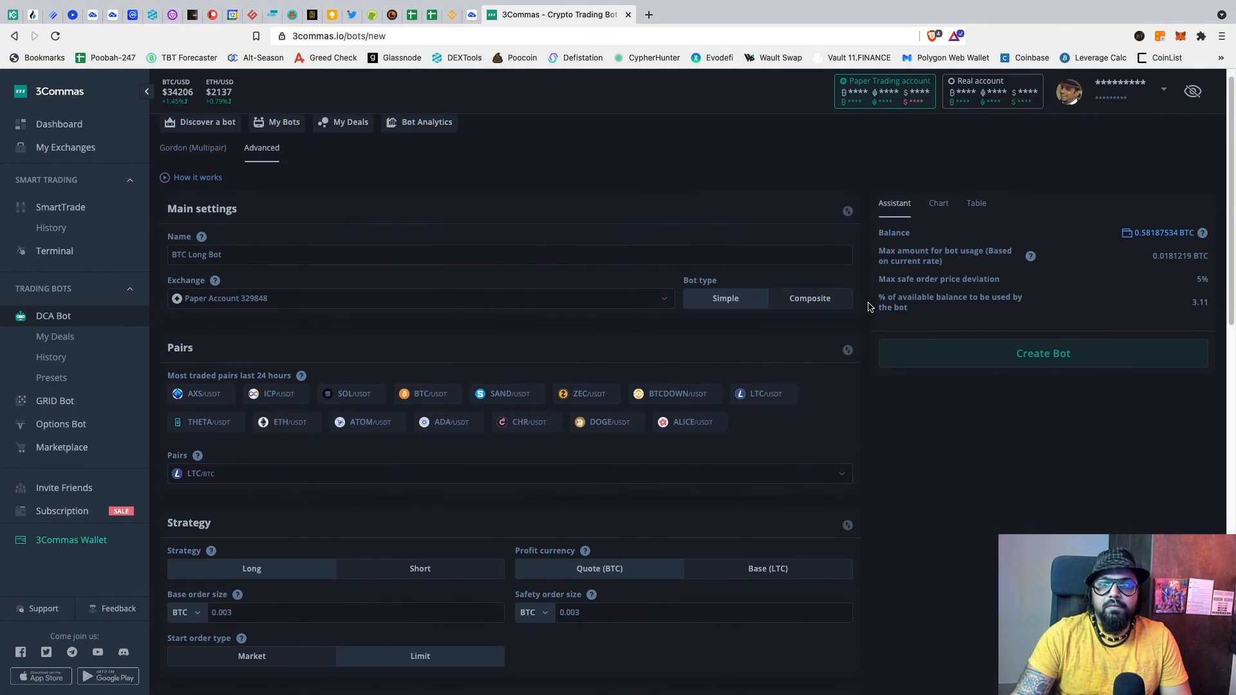
left_click(813, 306)
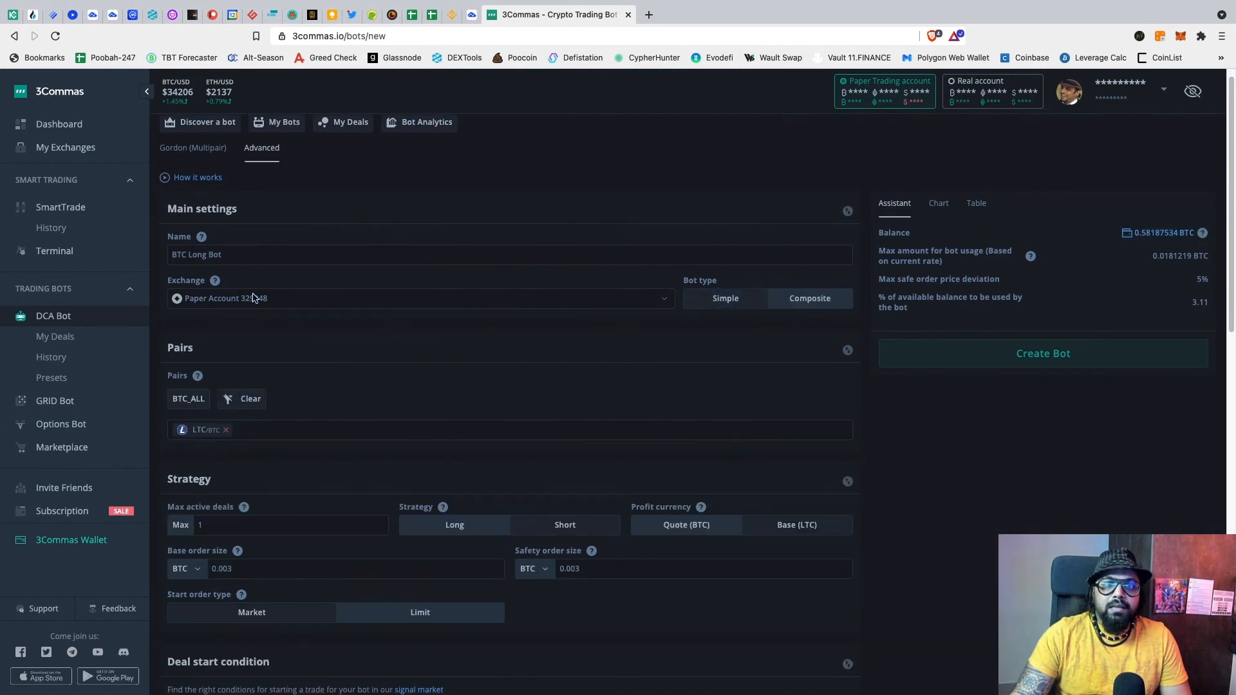
left_click(665, 305)
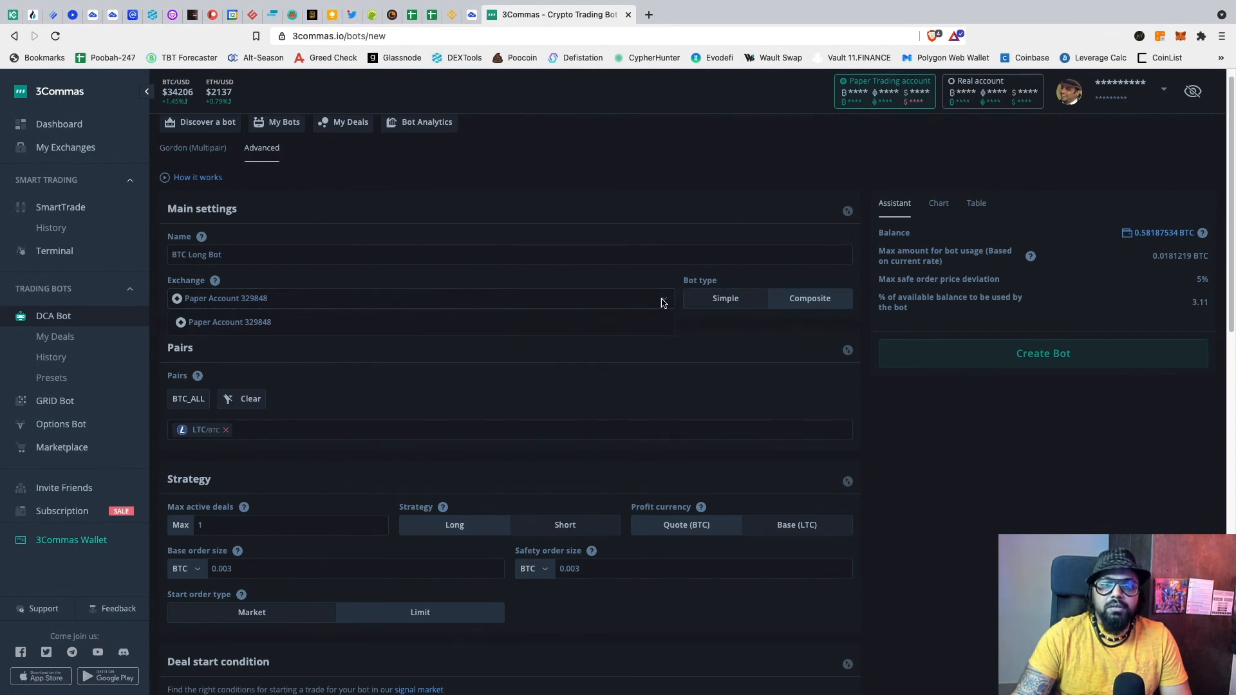
left_click(664, 302)
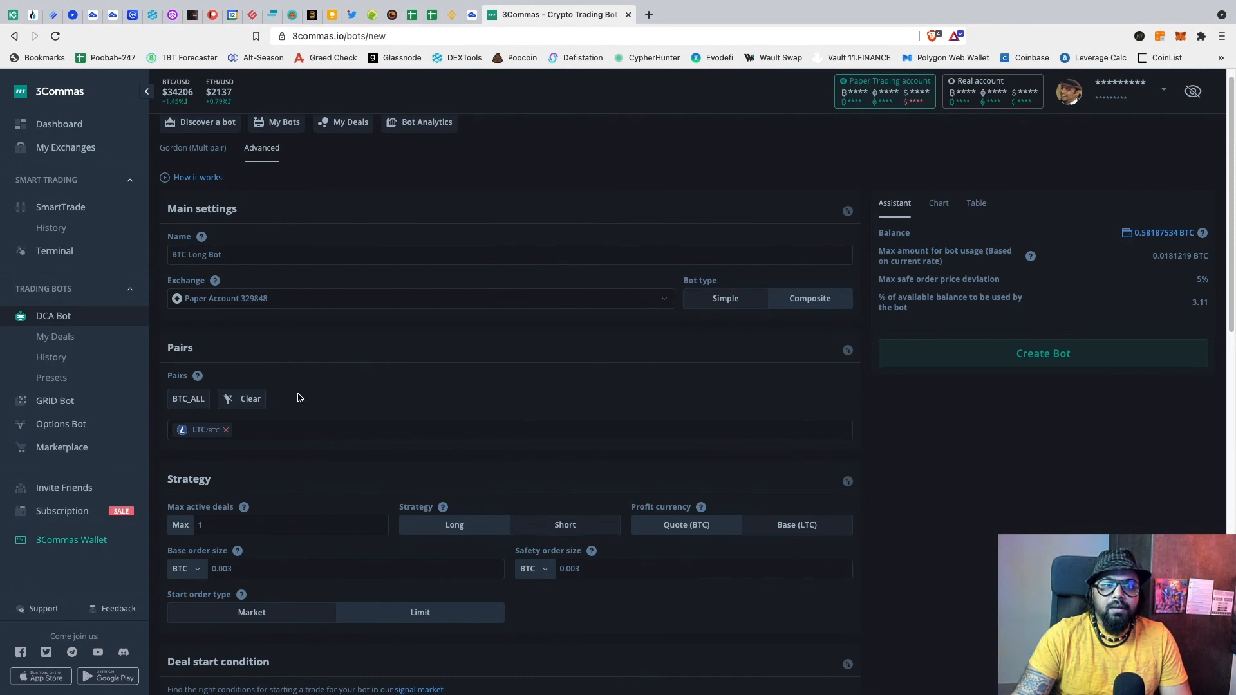
Step: Replace the default LTC/BTC pair with all USDT pairs via USDT_ALL
left_click(245, 406)
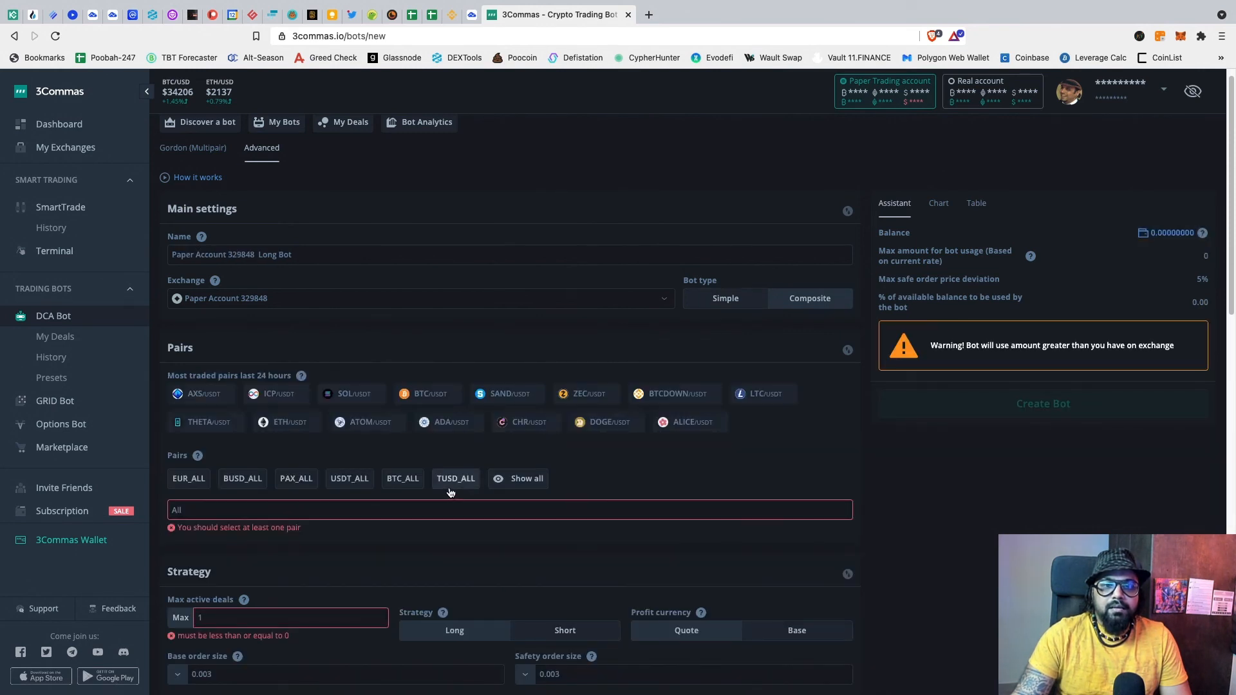
left_click(372, 478)
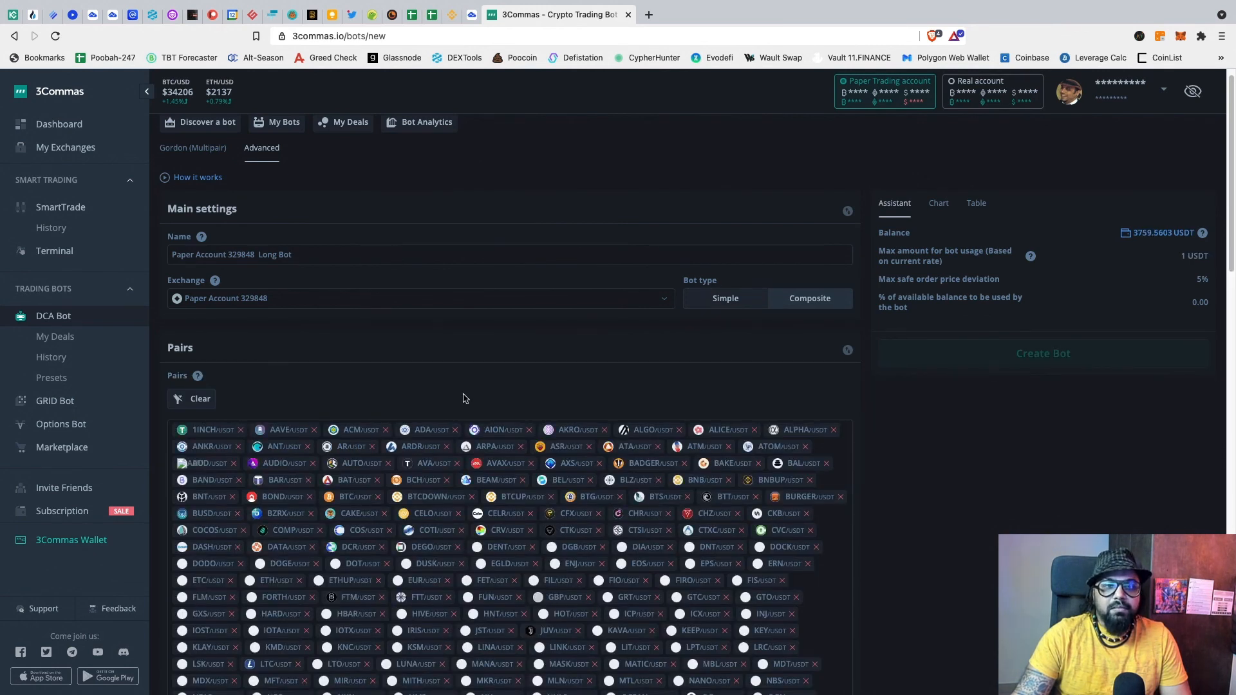
scroll(467, 396, "down", 1)
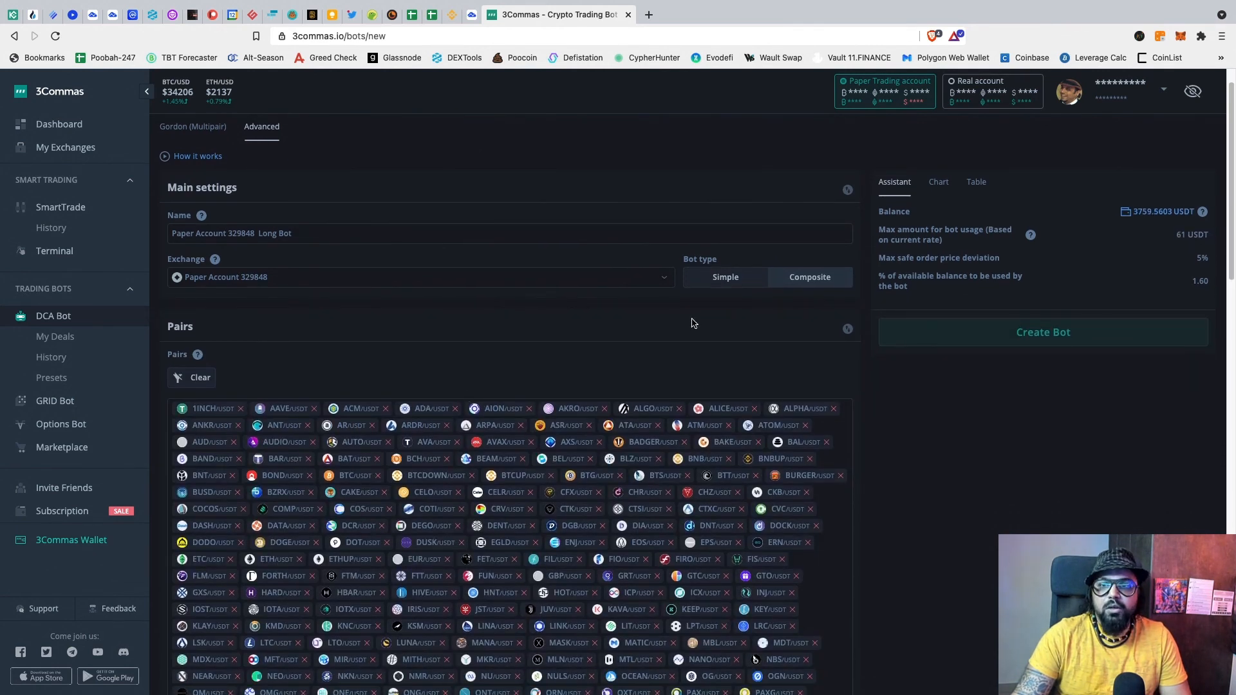
scroll(649, 367, "down", 3)
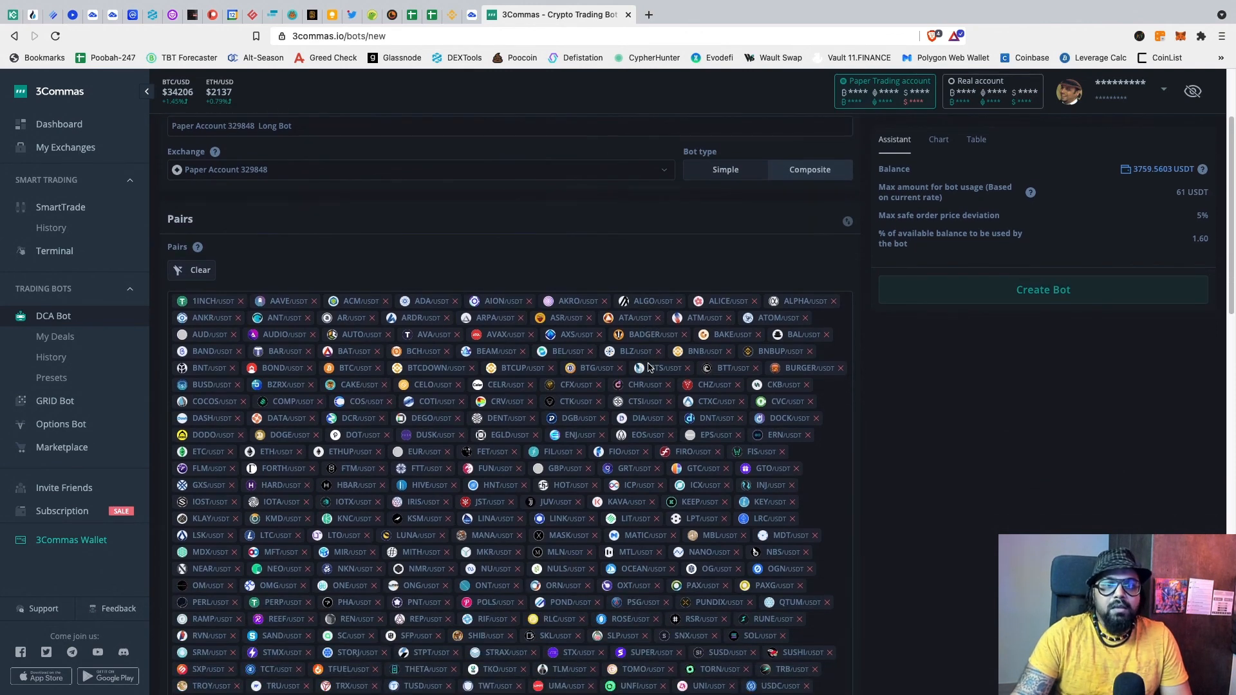
scroll(676, 290, "down", 3)
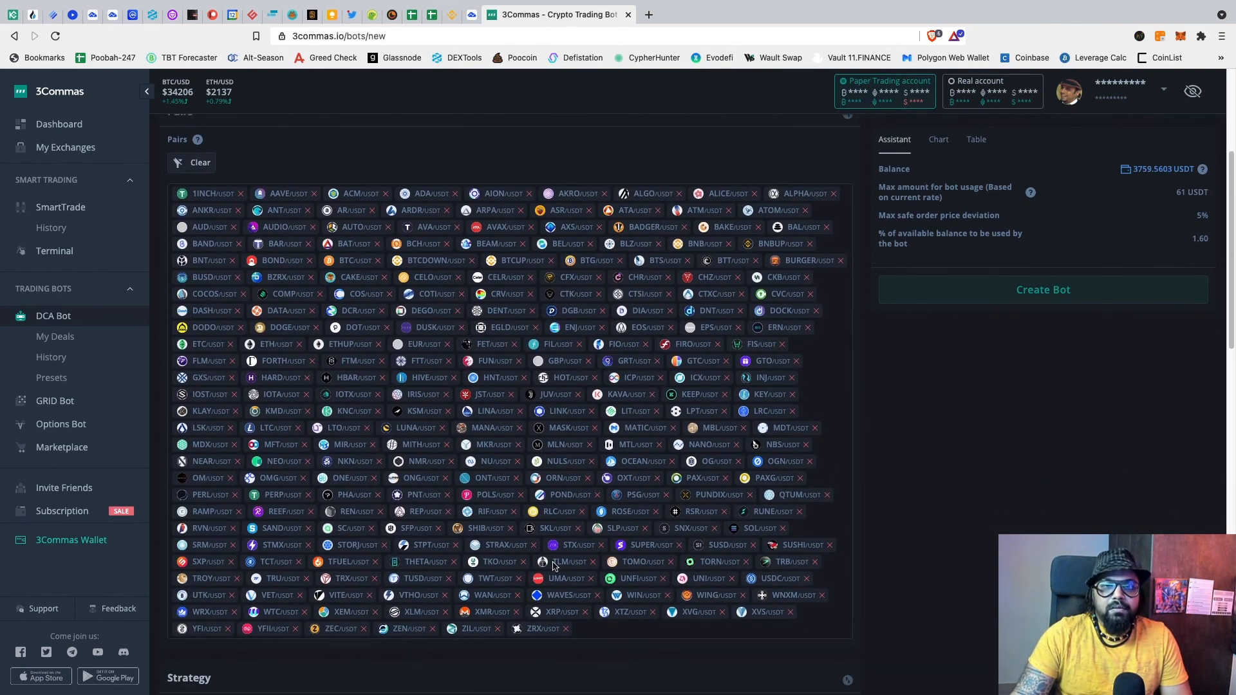
scroll(557, 560, "up", 2)
scroll(568, 542, "down", 3)
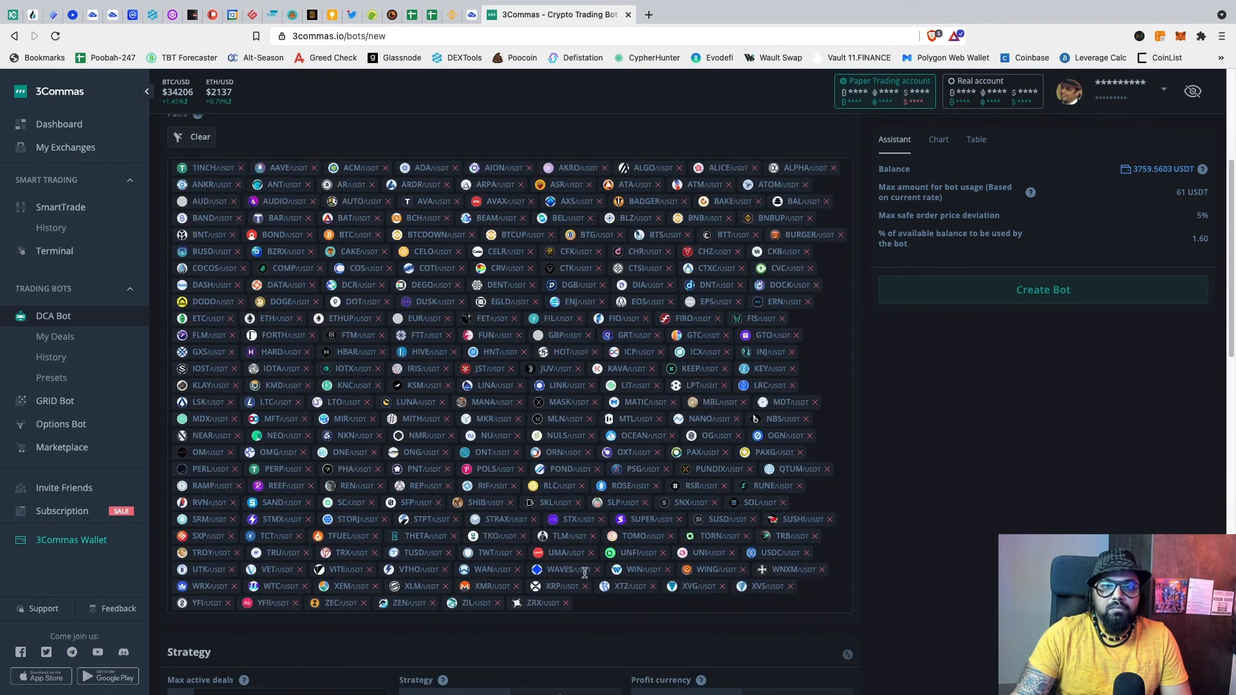
scroll(604, 522, "down", 1)
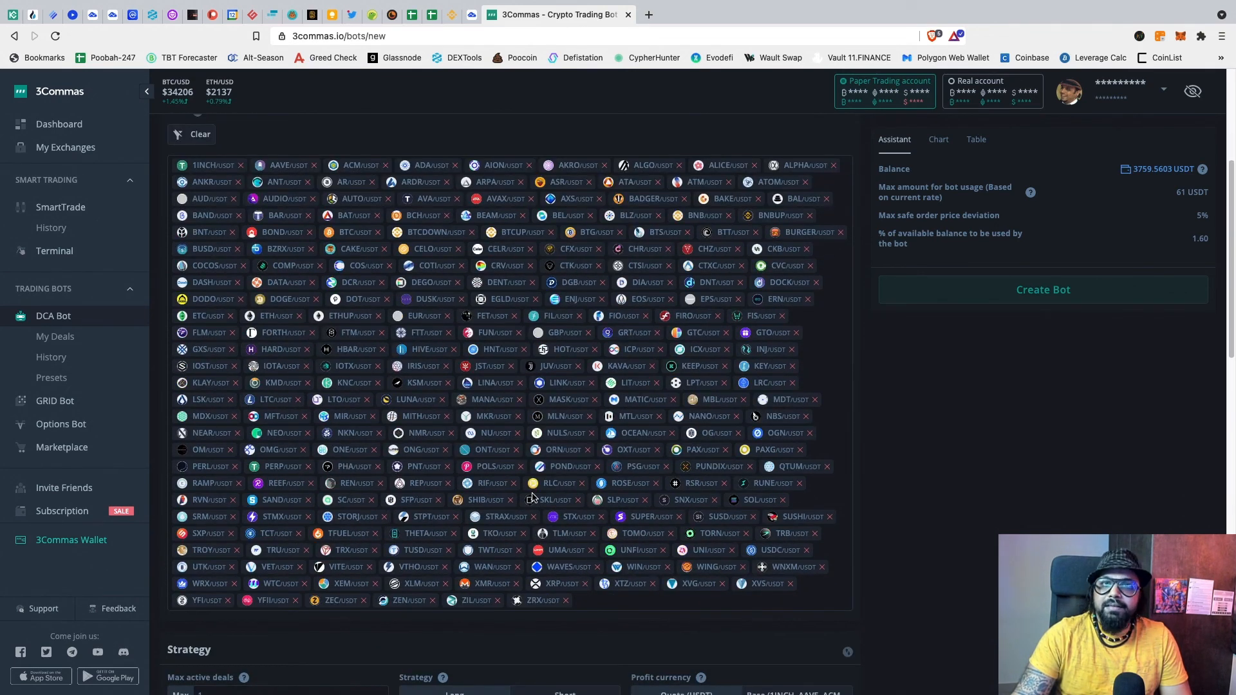
scroll(533, 496, "down", 5)
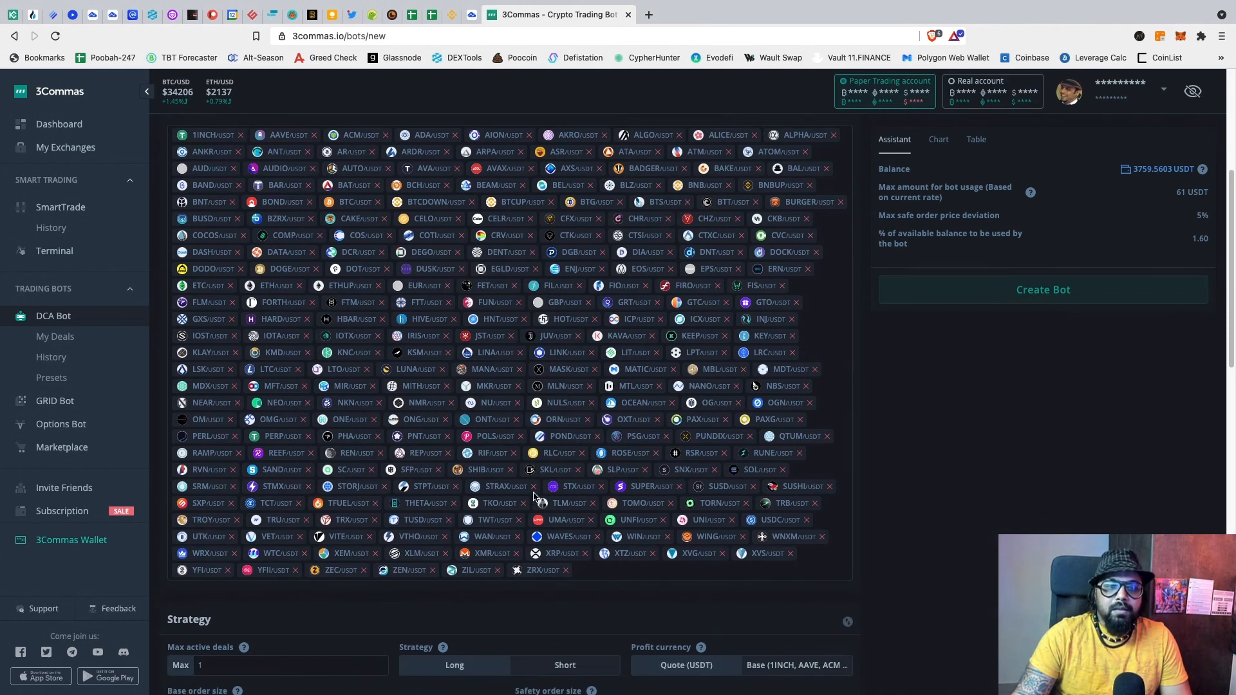
scroll(533, 496, "down", 3)
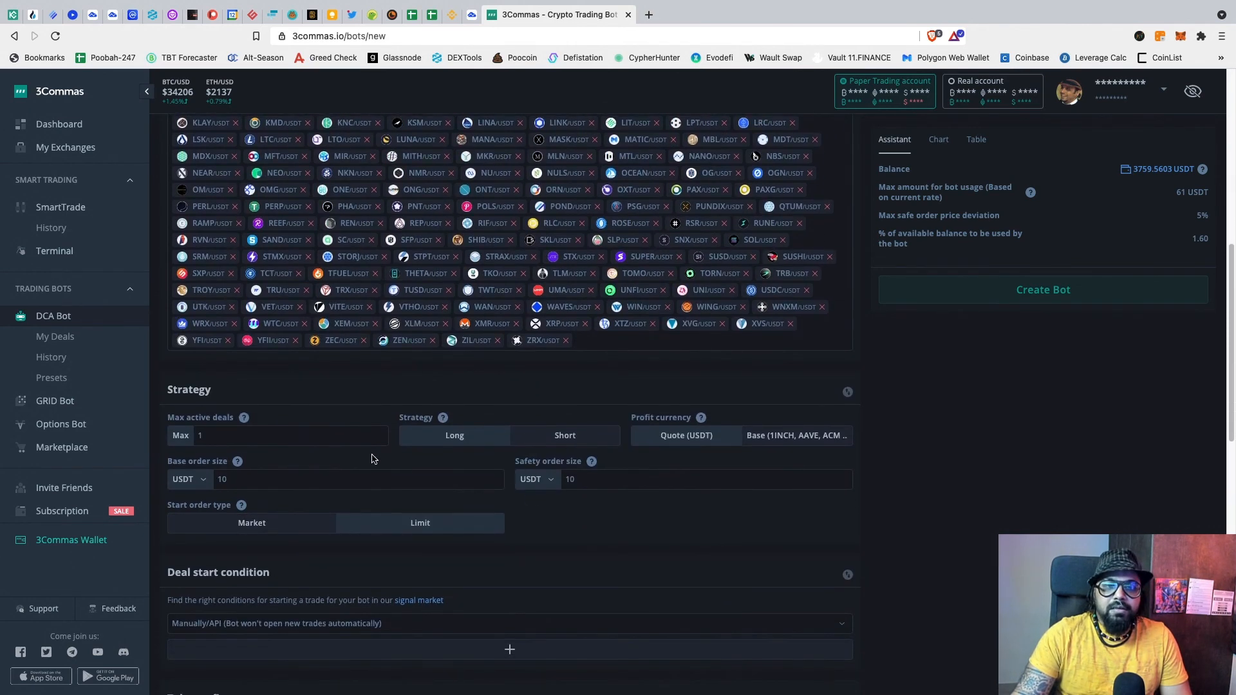
scroll(366, 446, "down", 3)
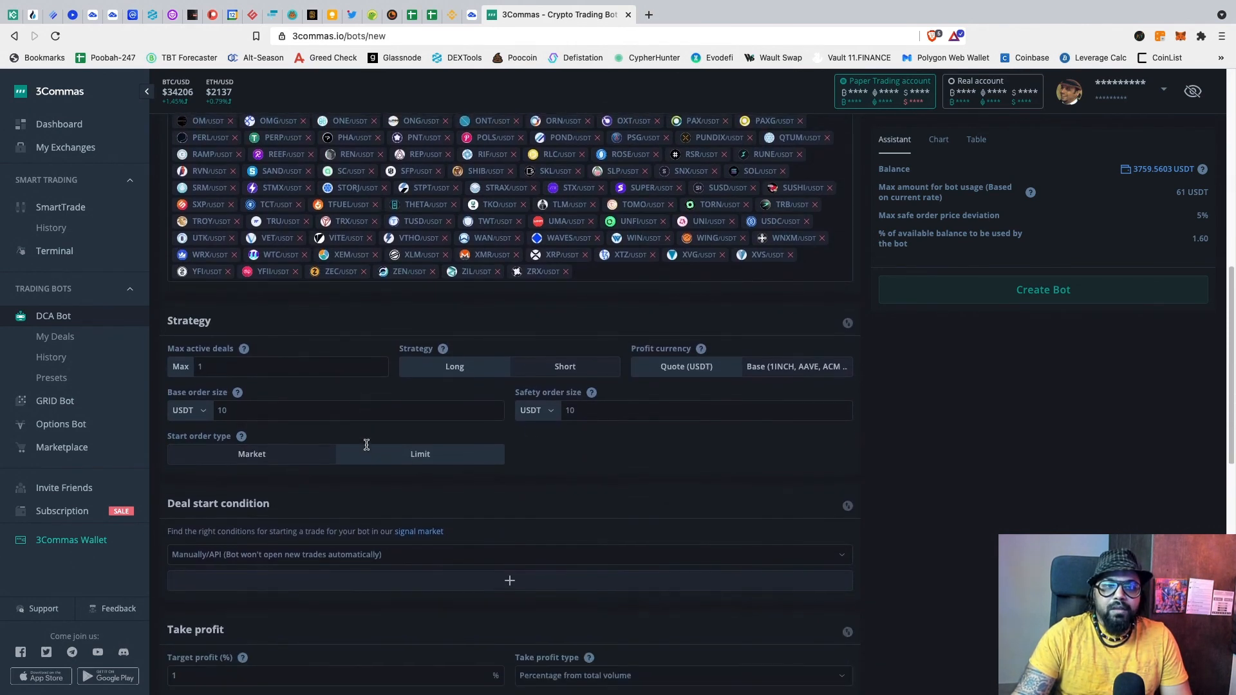
Step: Set Max active deals to 10
left_click(238, 365)
left_click_drag(199, 363, 228, 361)
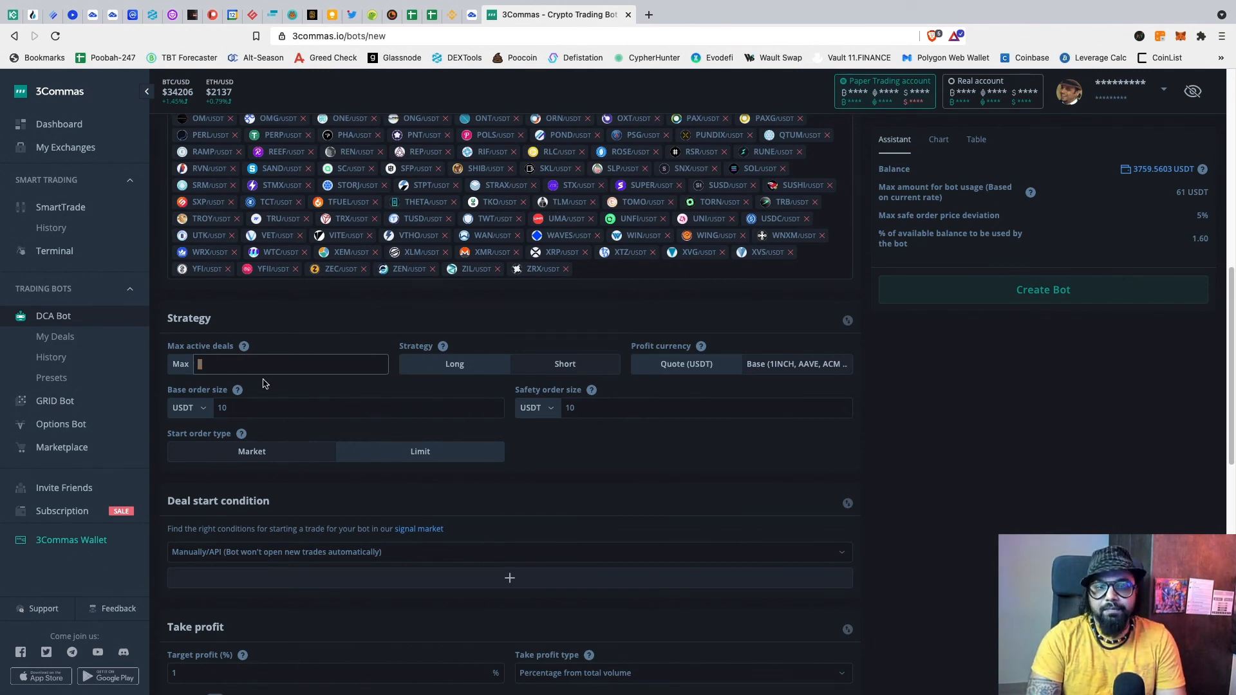
type("10")
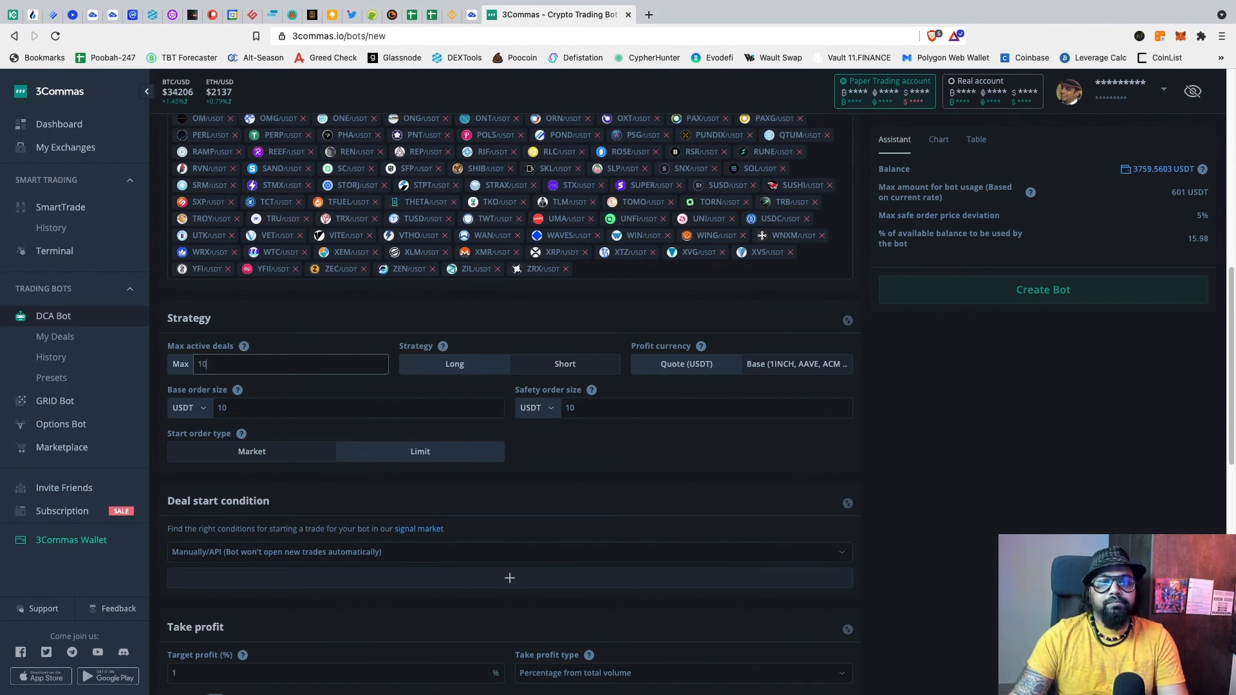
left_click(445, 368)
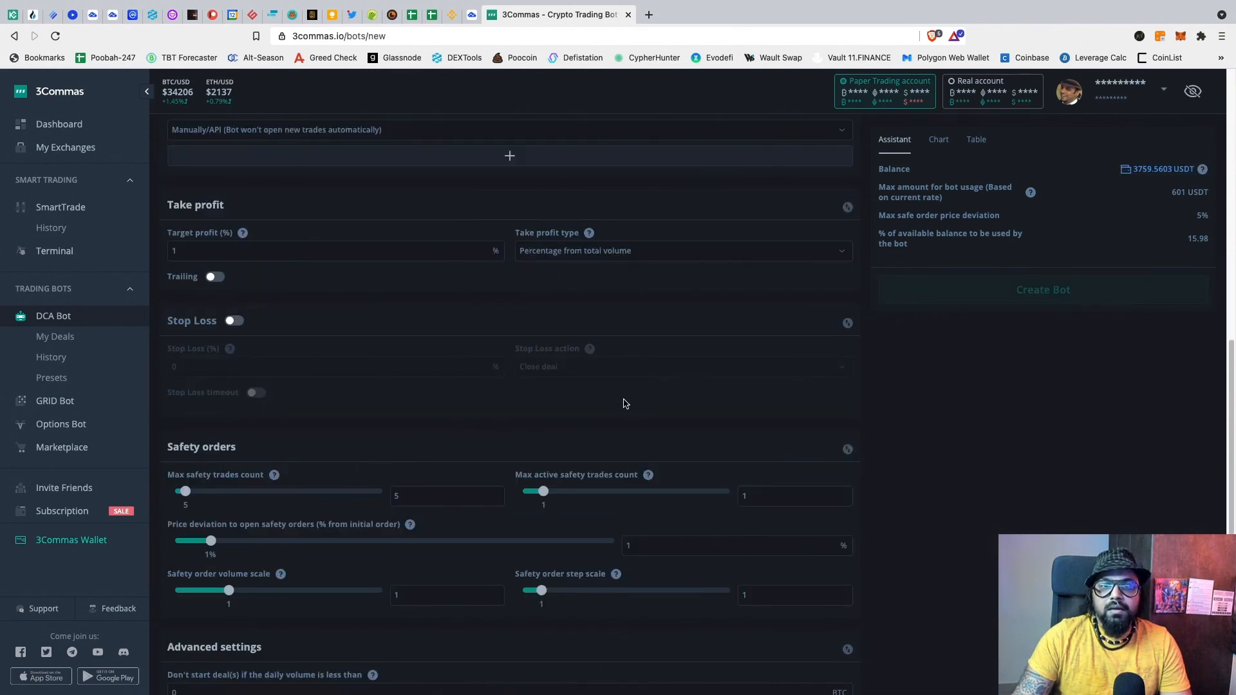
Step: Re-add every USDT pair to the pair list with USDT_ALL
scroll(625, 403, "up", 4)
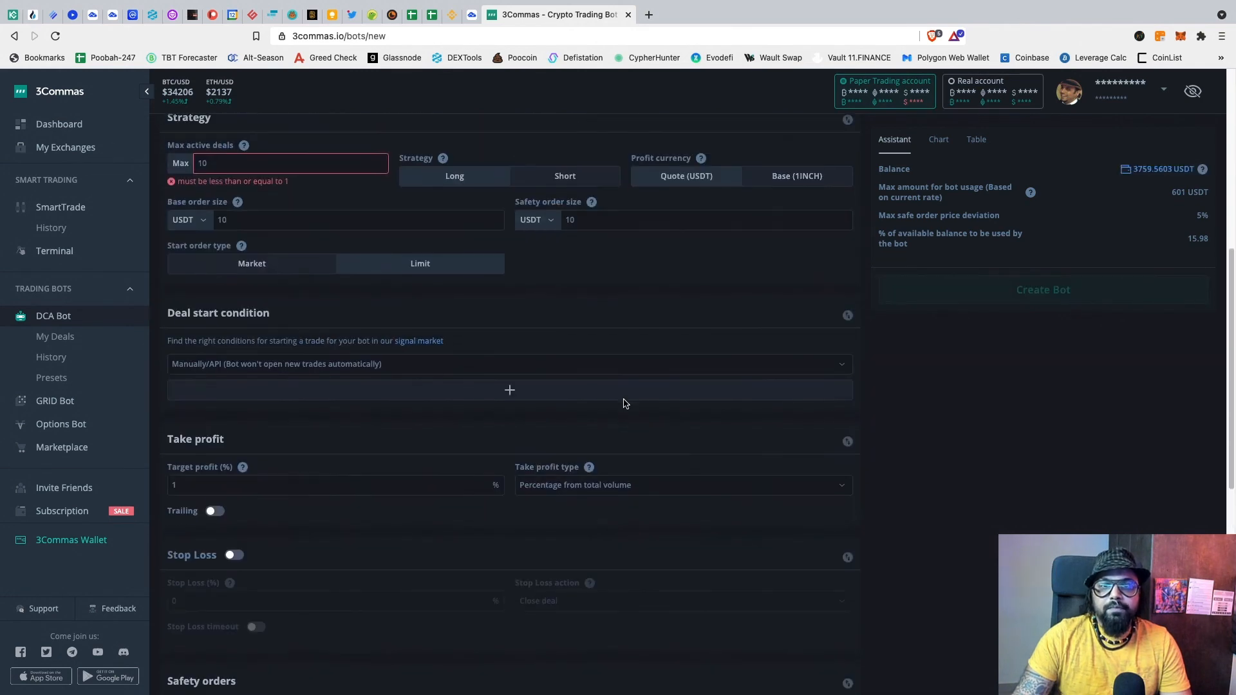
scroll(623, 402, "up", 2)
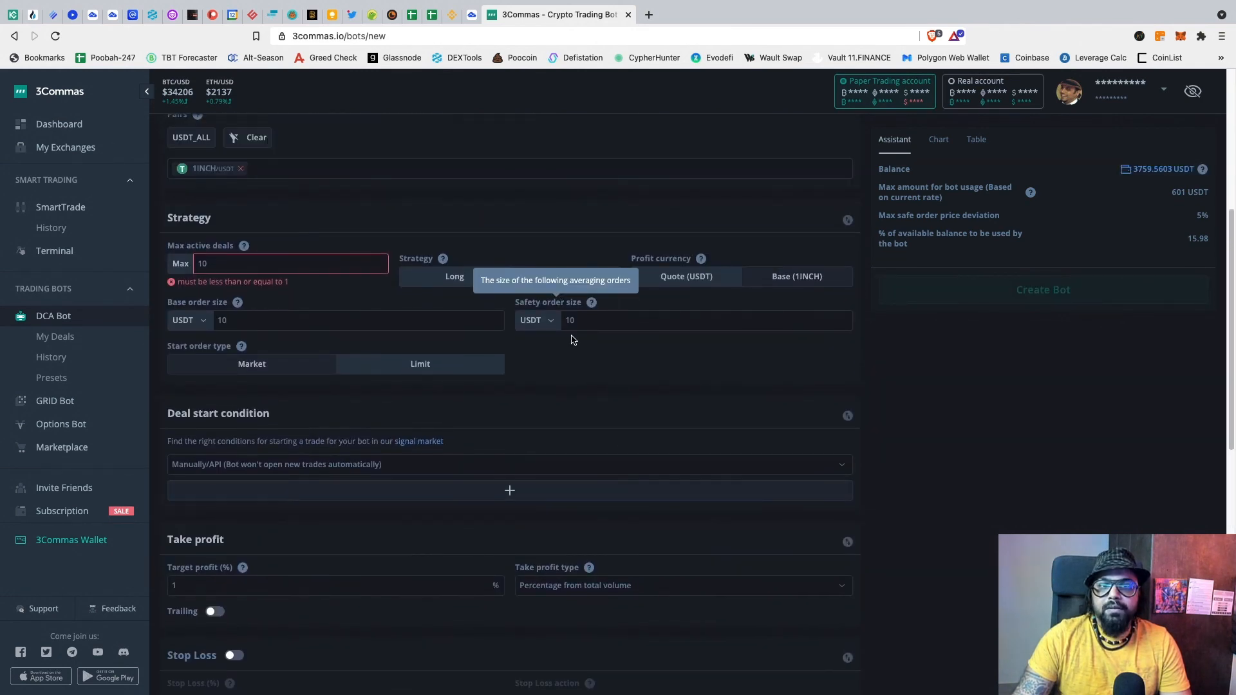
scroll(622, 381, "up", 3)
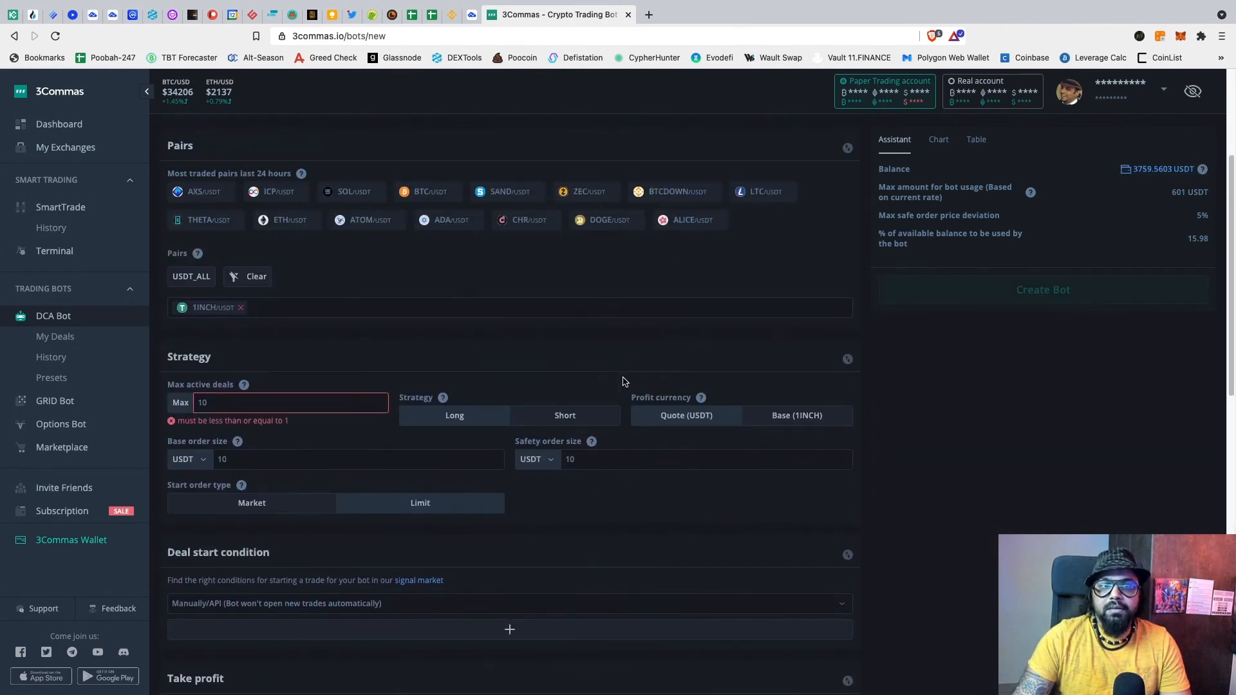
left_click(194, 287)
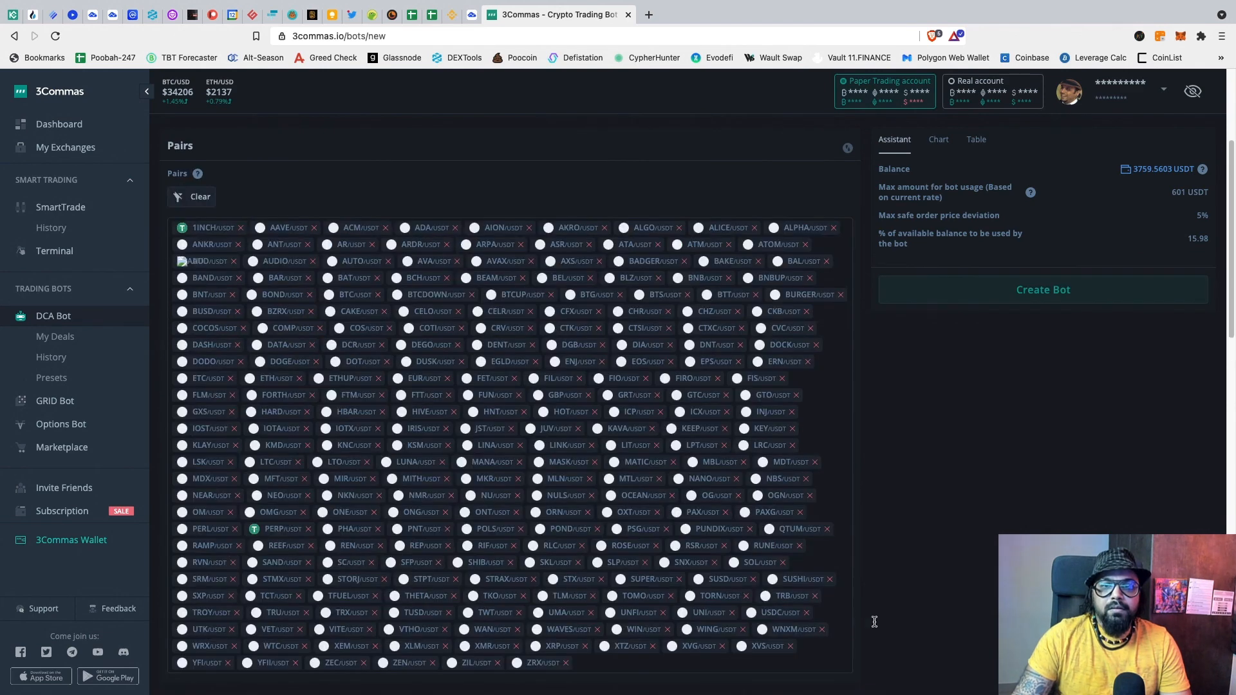
scroll(960, 596, "down", 3)
scroll(962, 598, "down", 2)
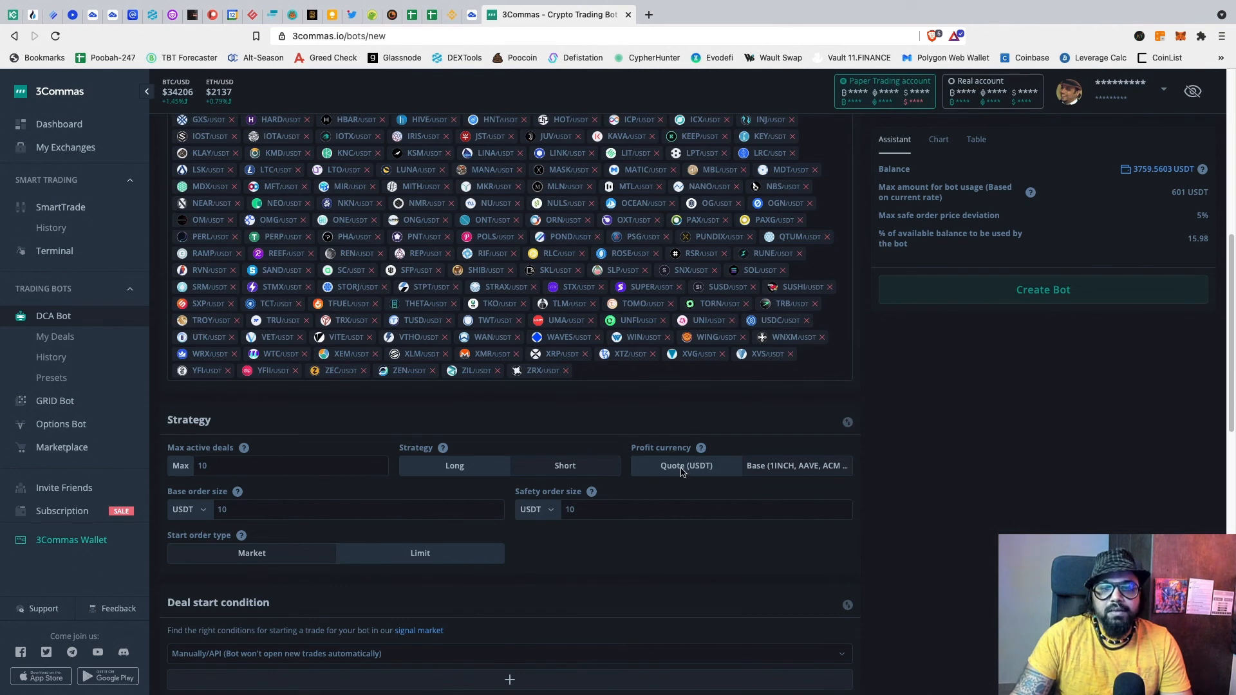
Step: Set base order size to 30 USDT and safety order size to 60 USDT
scroll(681, 470, "down", 1)
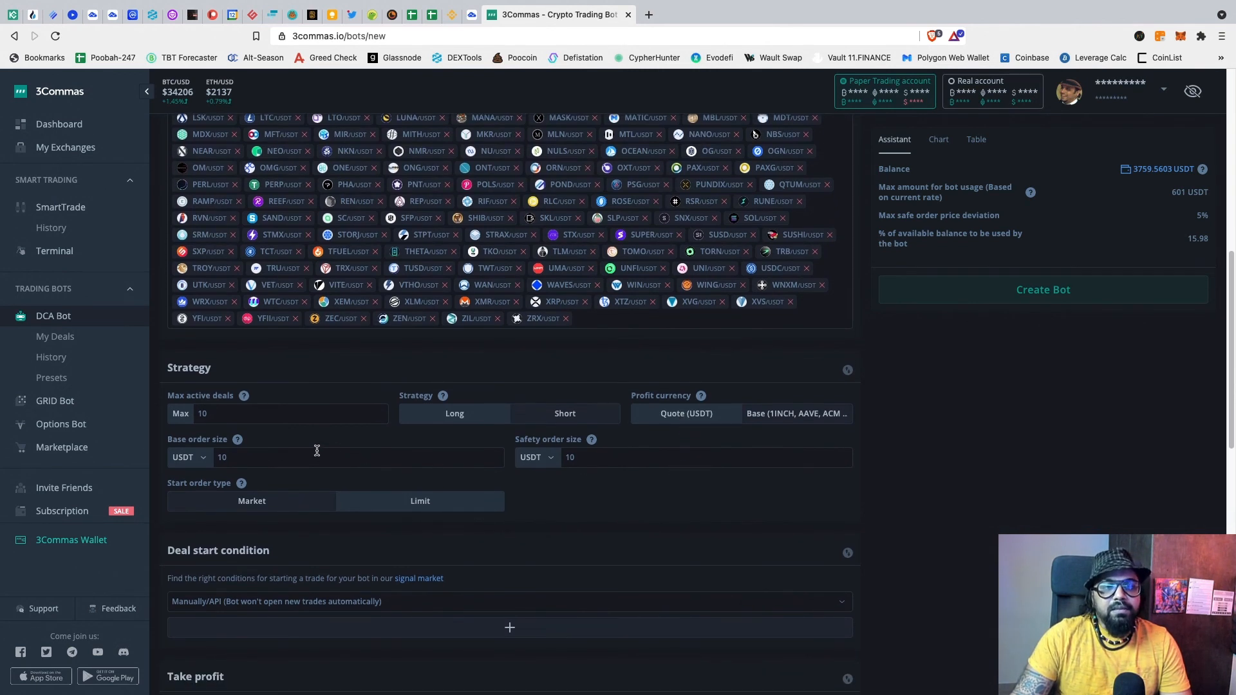
left_click(246, 457)
key("BackSpace")
key("BackSpace")
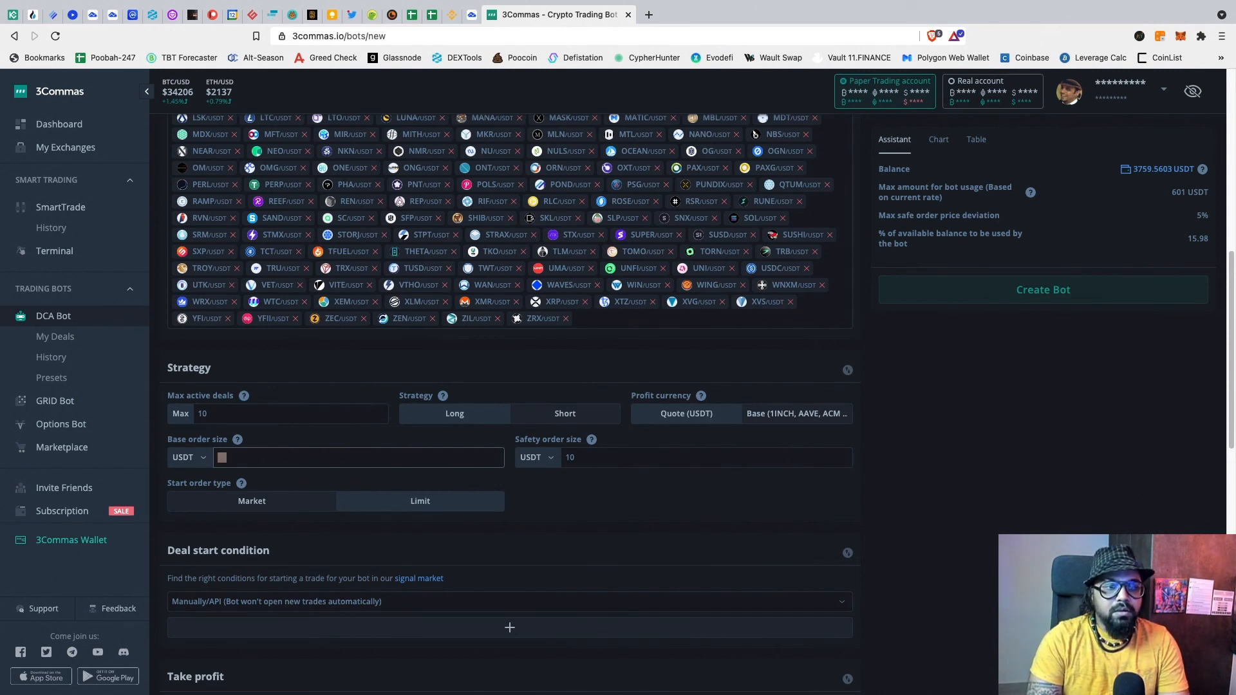
type("50")
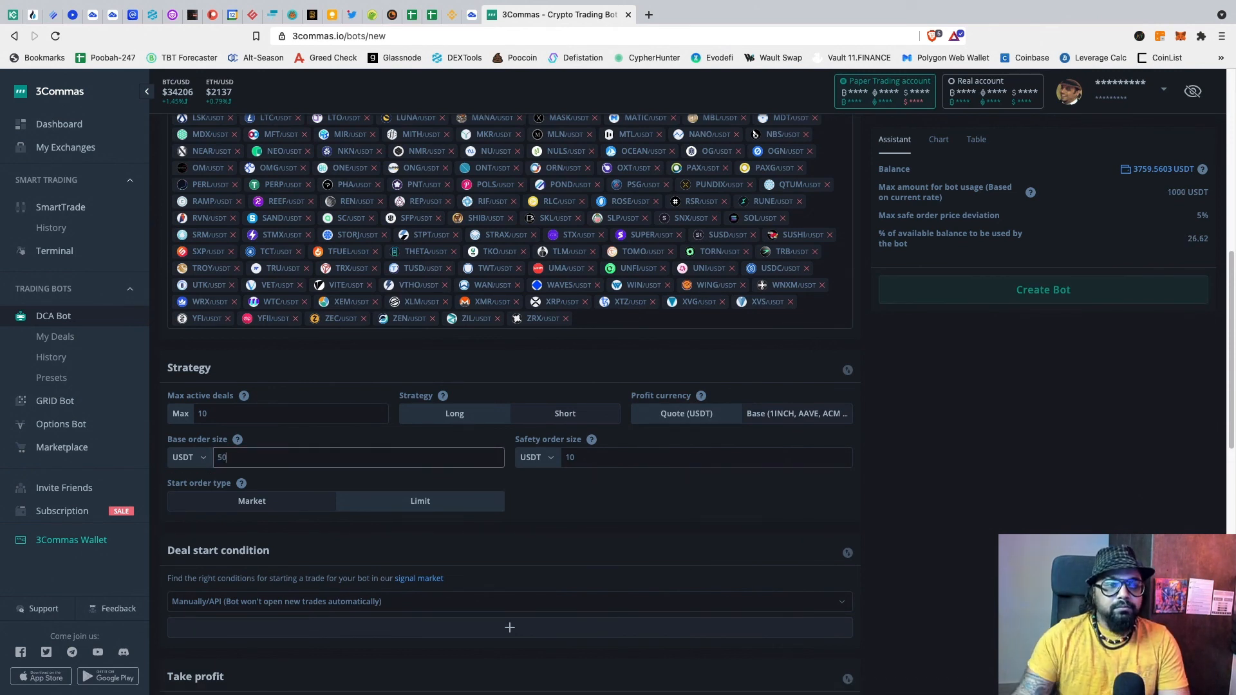
left_click(590, 457)
key("BackSpace")
key("BackSpace")
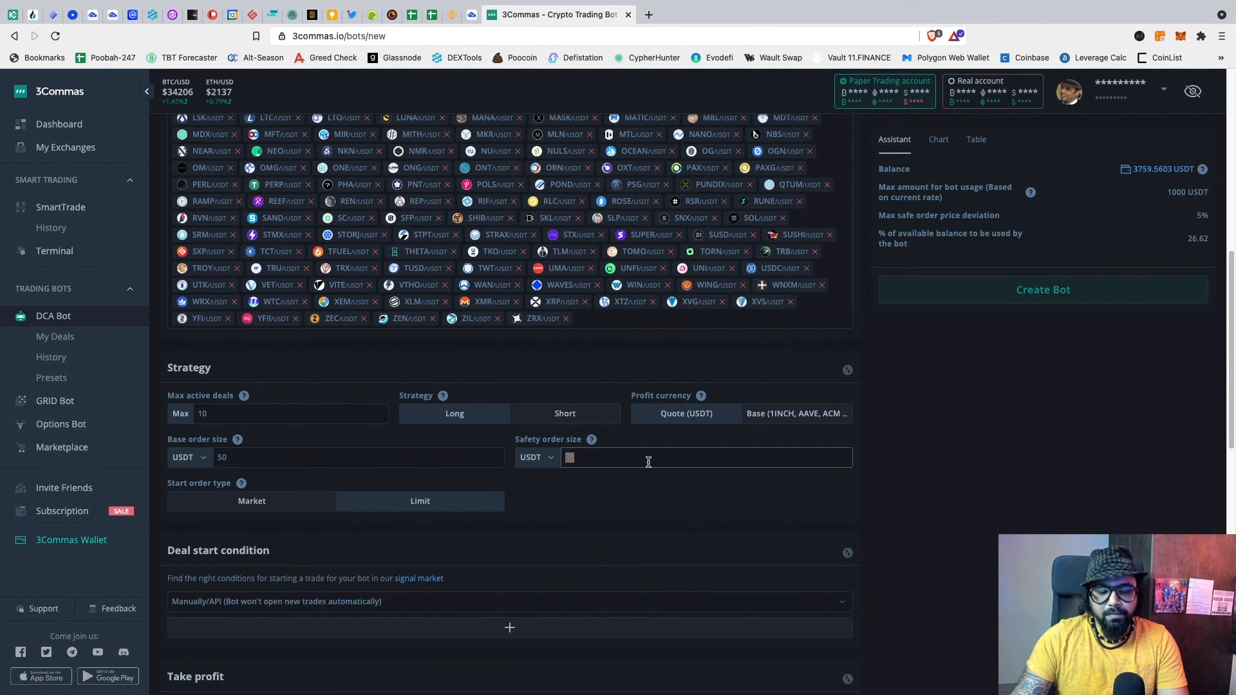
type("100")
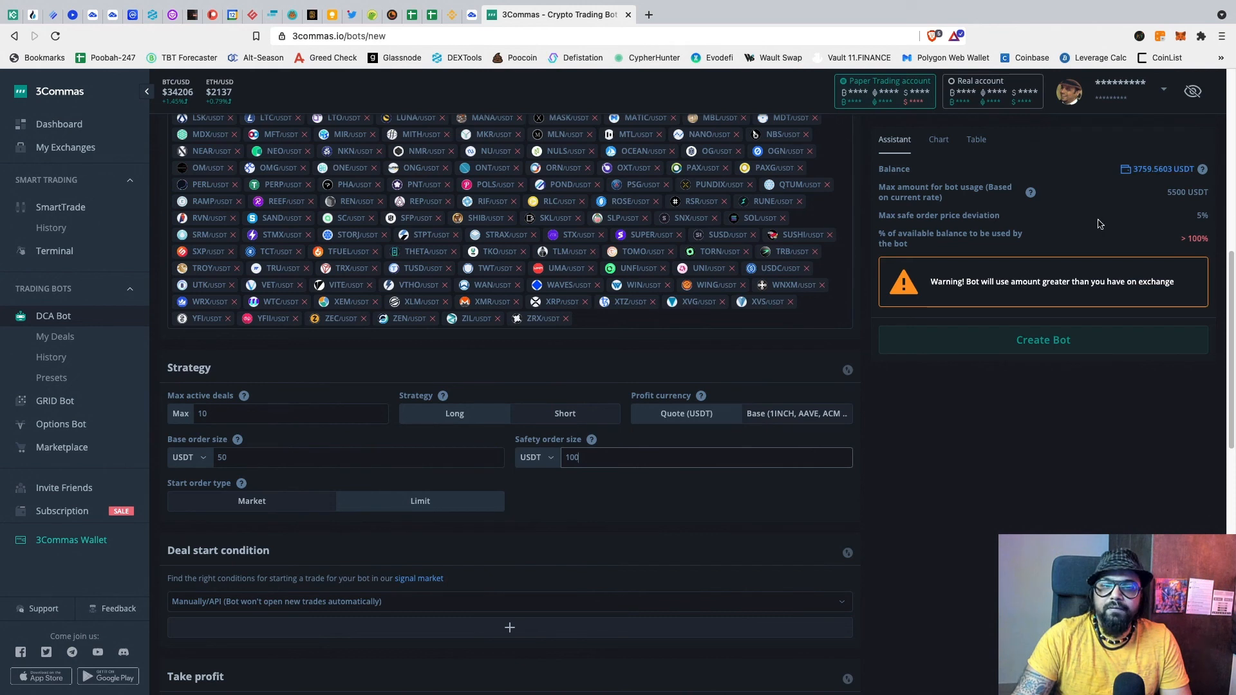
left_click_drag(232, 458, 218, 458)
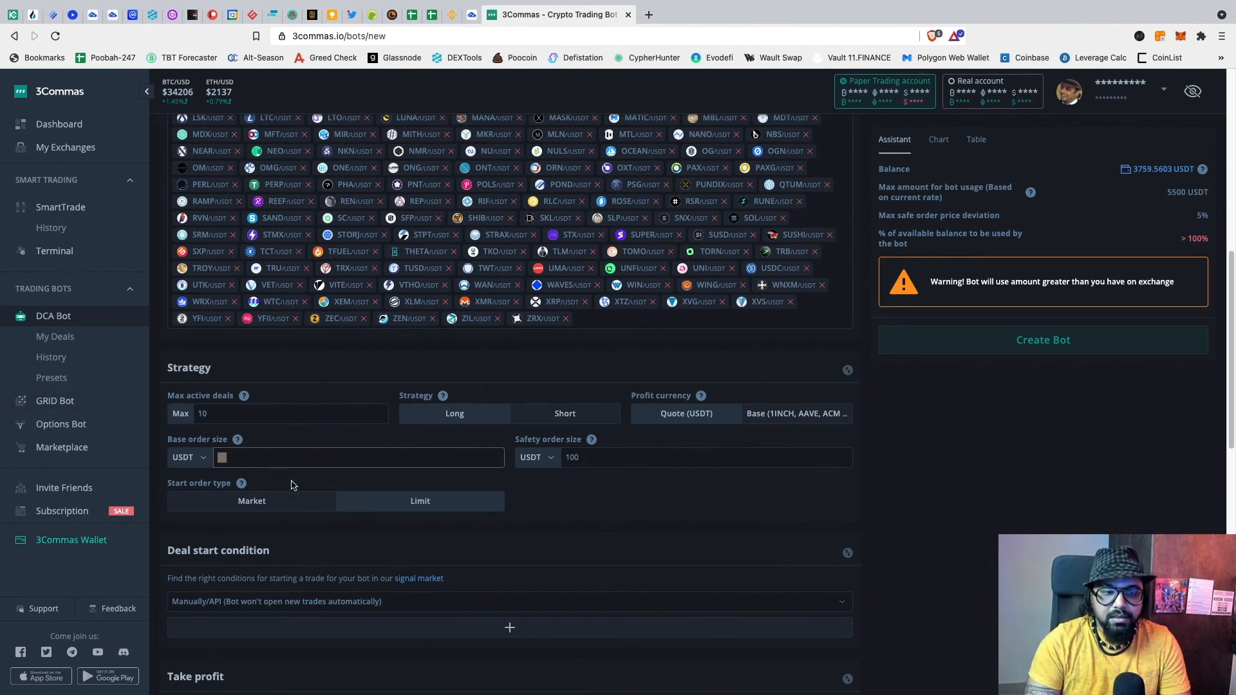
type("30")
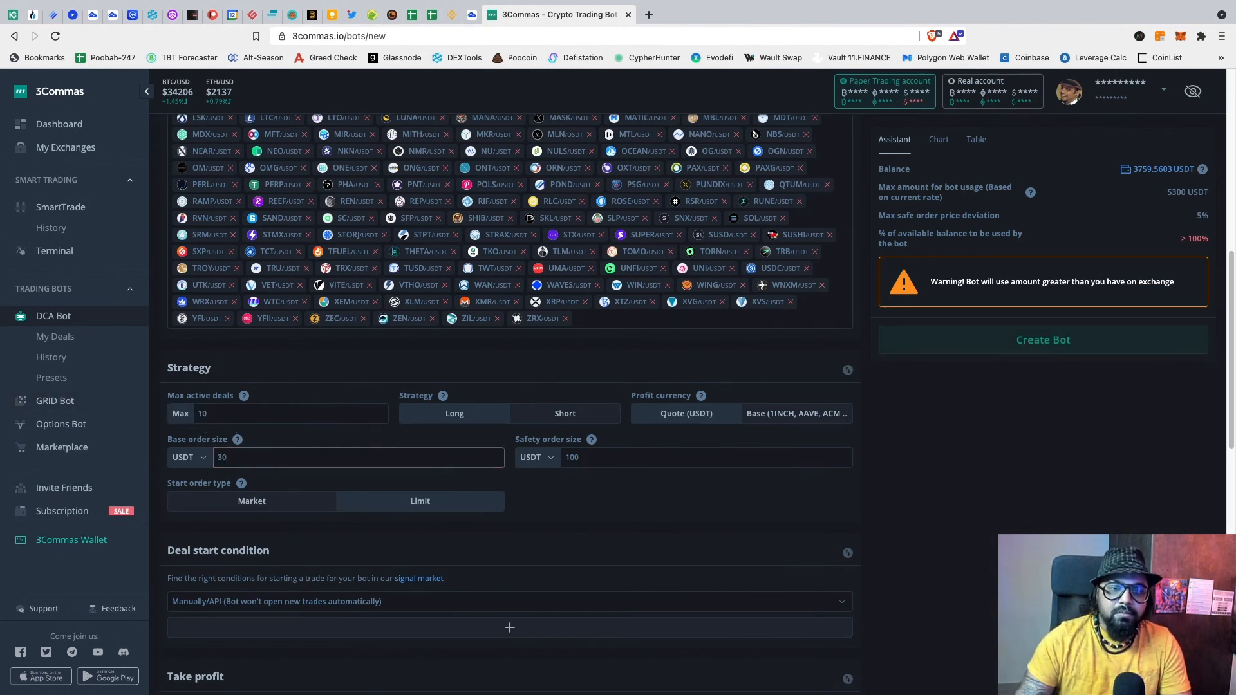
double_click(578, 458)
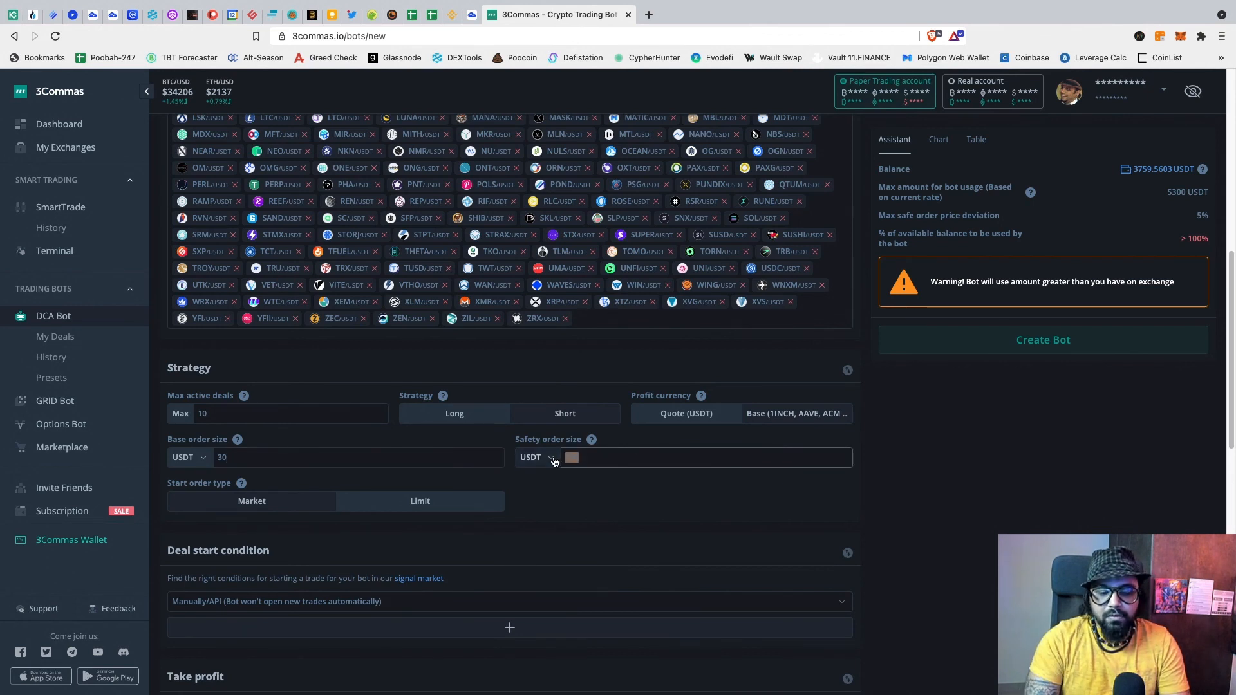
type("60")
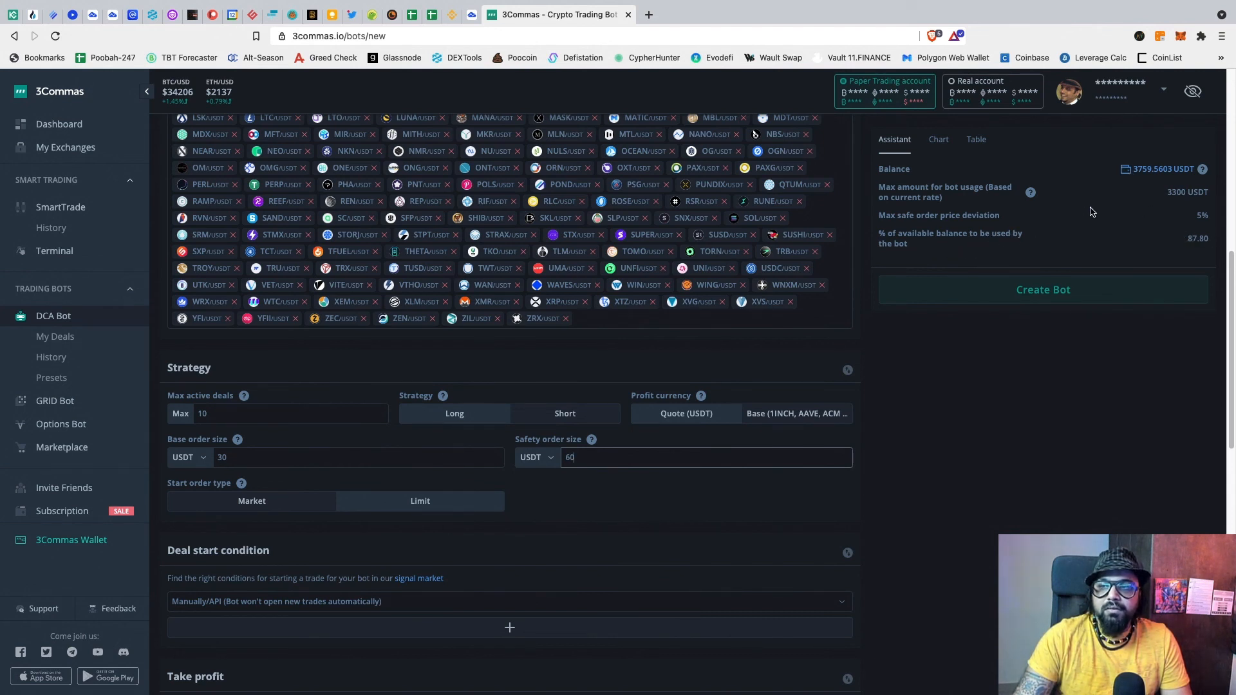
Step: Choose Limit as the start order type
scroll(692, 402, "down", 3)
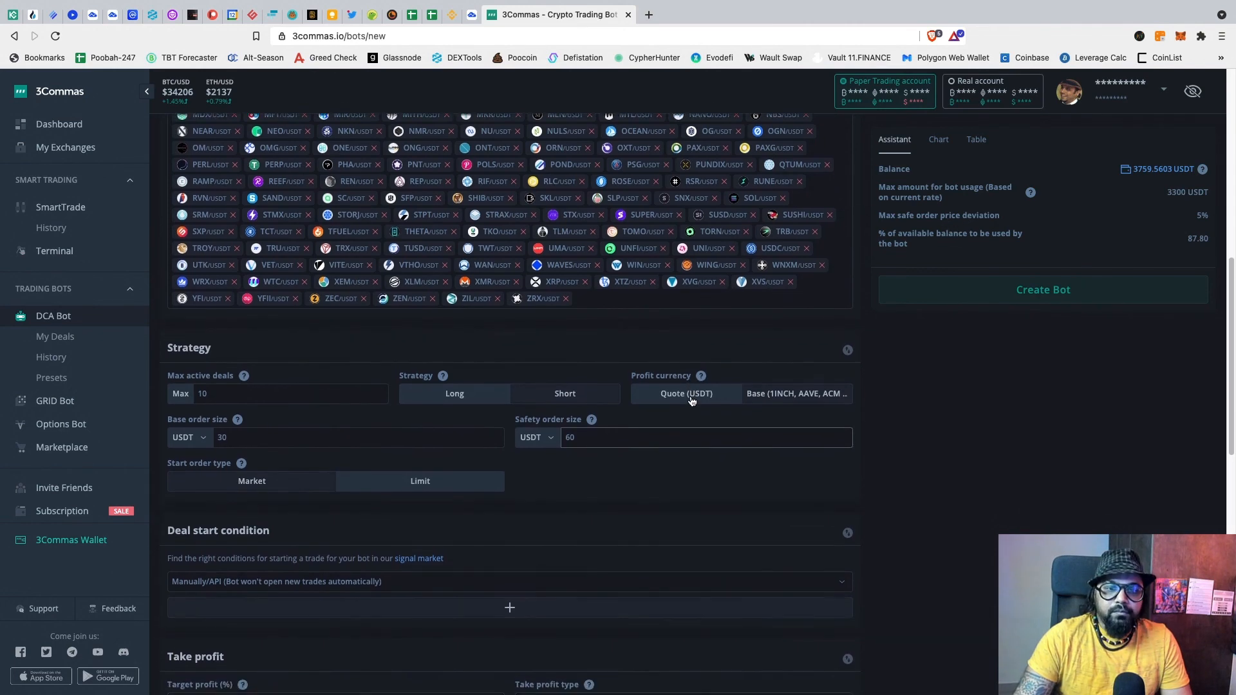
scroll(692, 402, "down", 2)
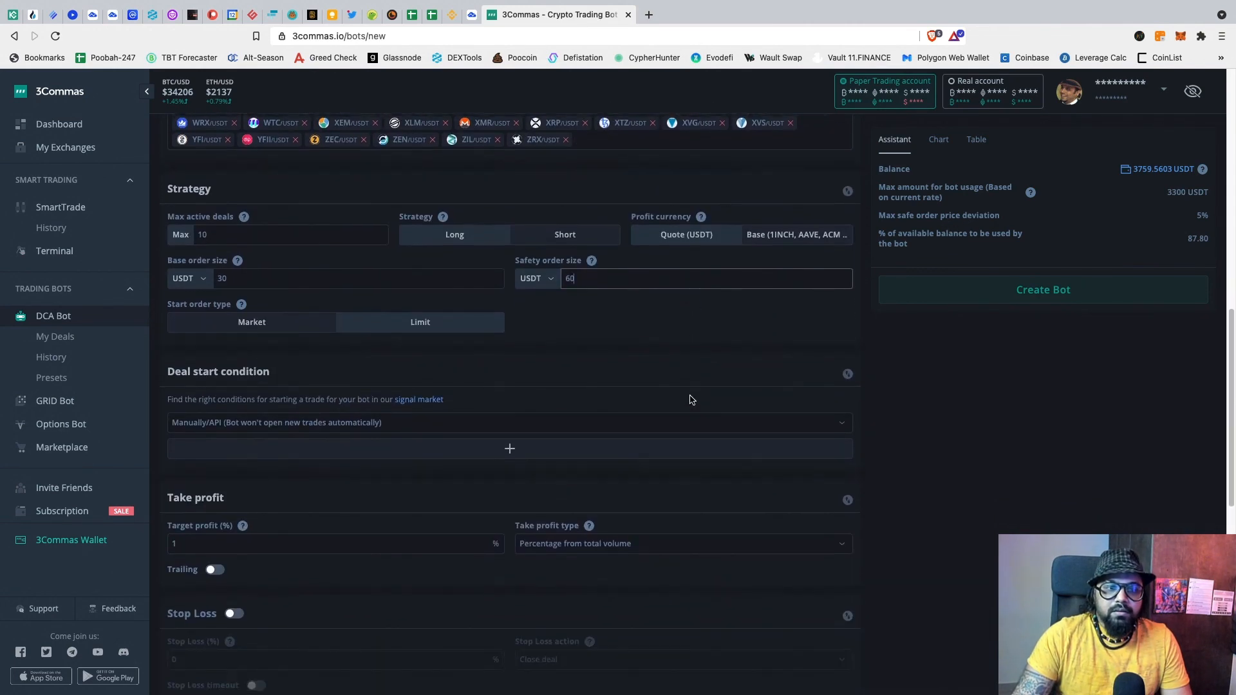
left_click(430, 329)
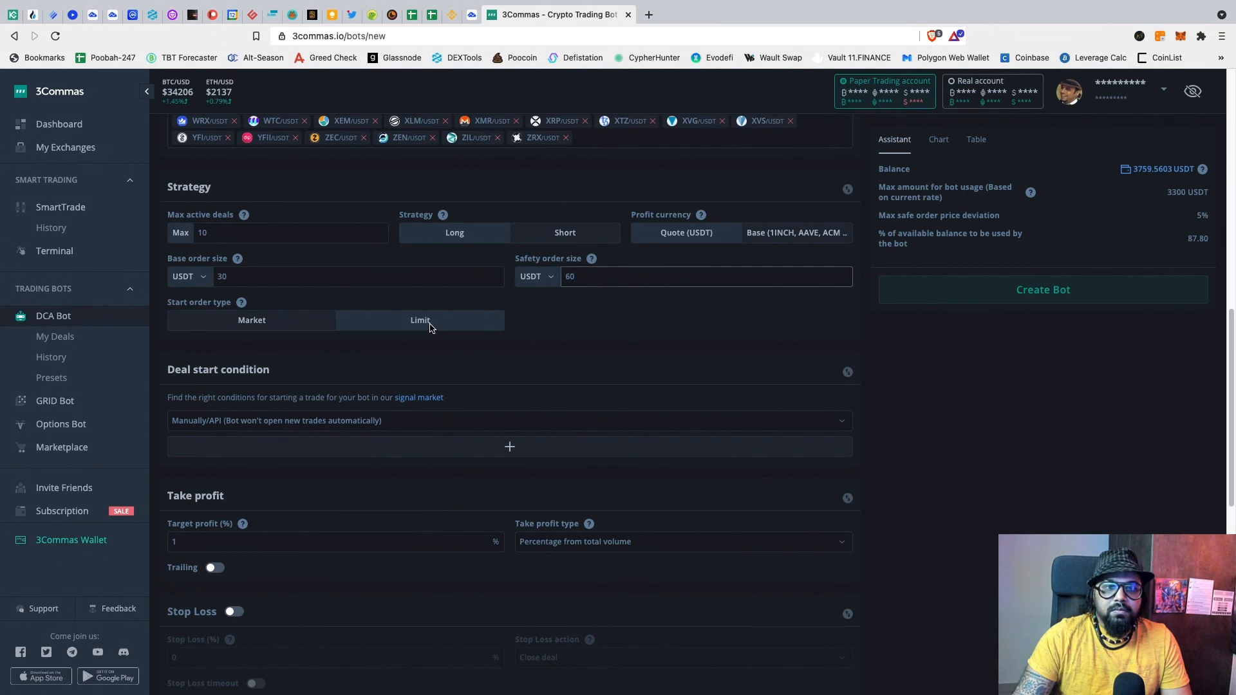
scroll(597, 335, "down", 1)
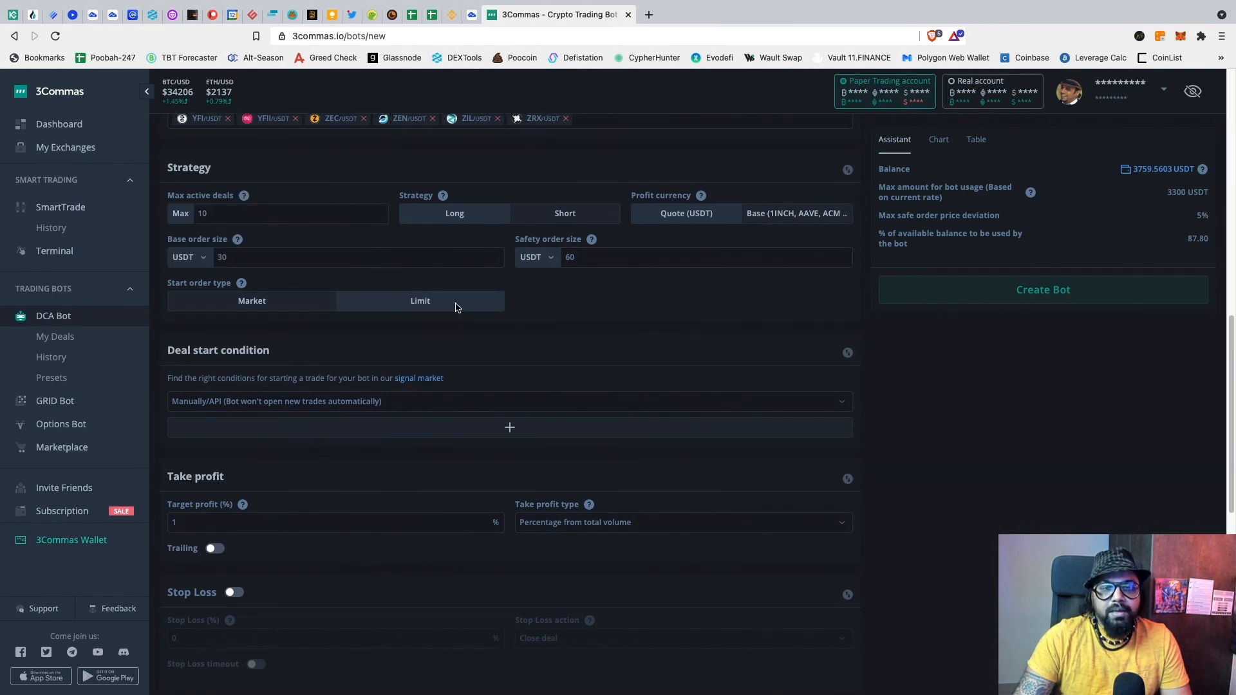
scroll(493, 309, "down", 2)
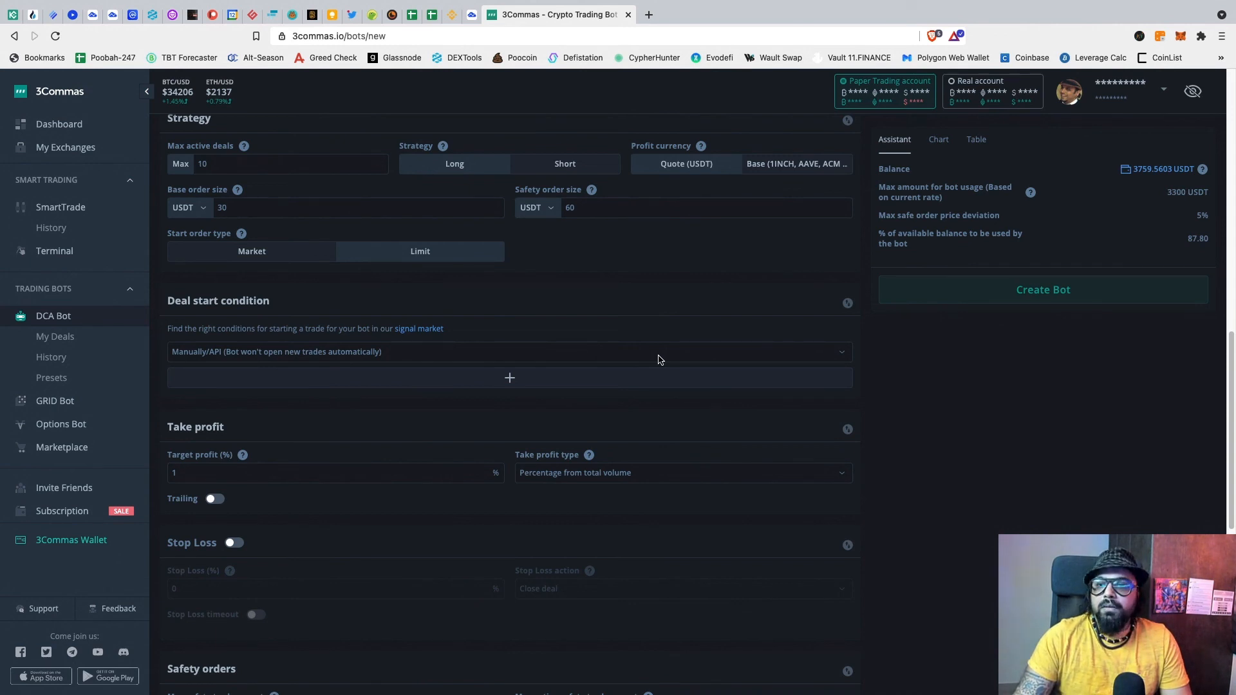
Step: Add a TradingView 15-minute Strong Buy deal start condition
left_click(659, 356)
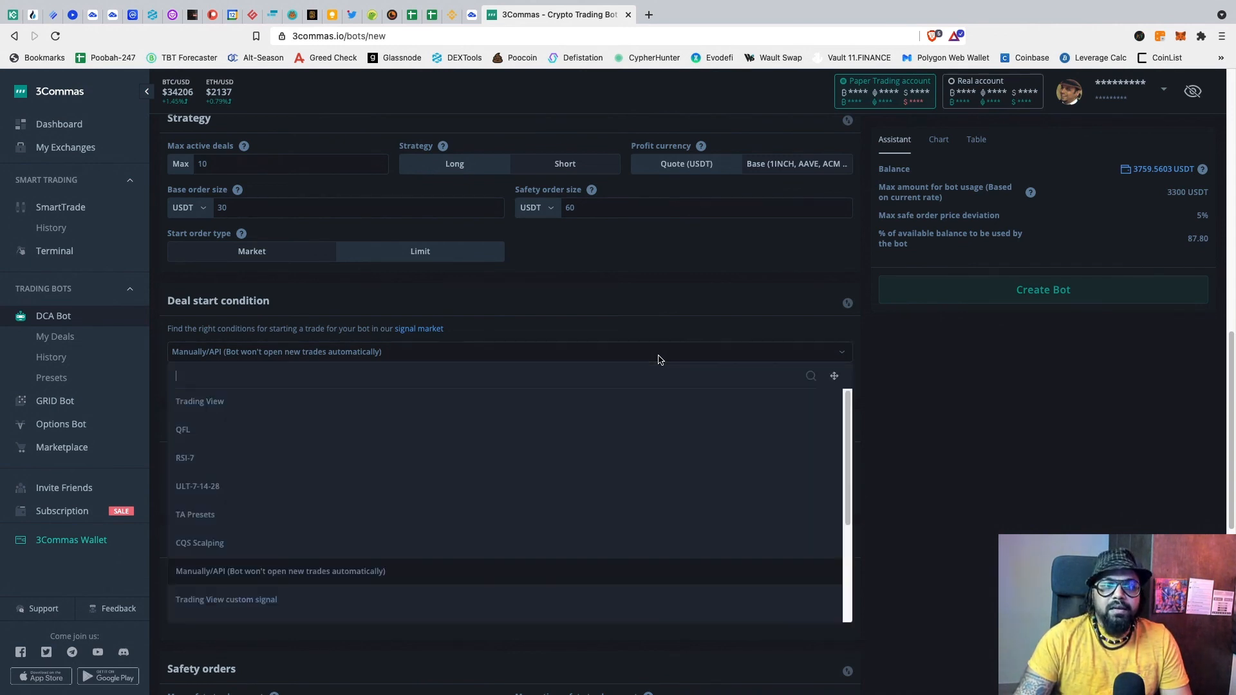
left_click(429, 403)
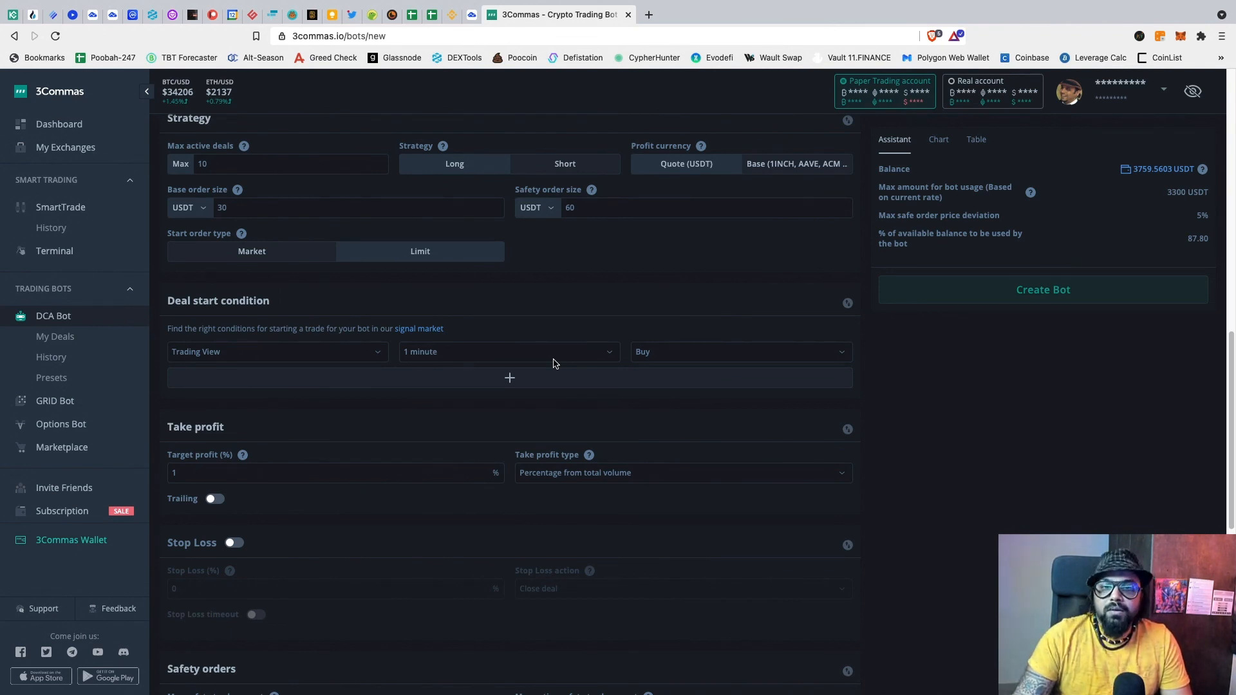
left_click(609, 355)
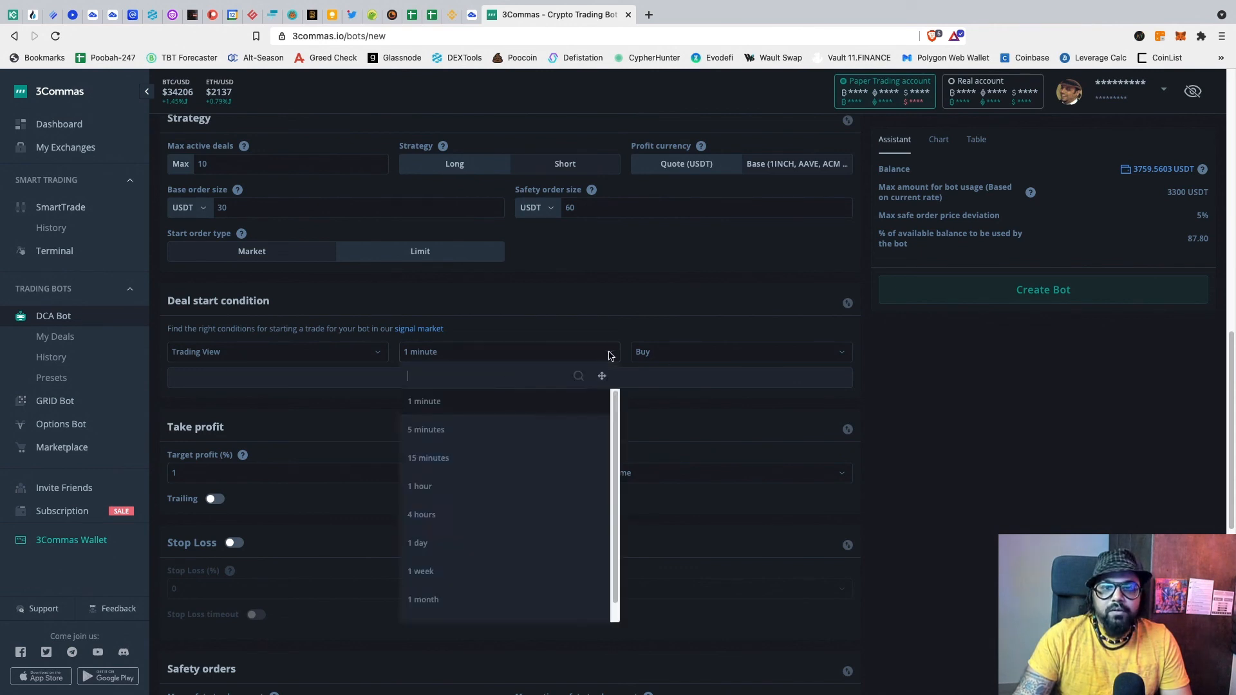
left_click(454, 472)
left_click(677, 353)
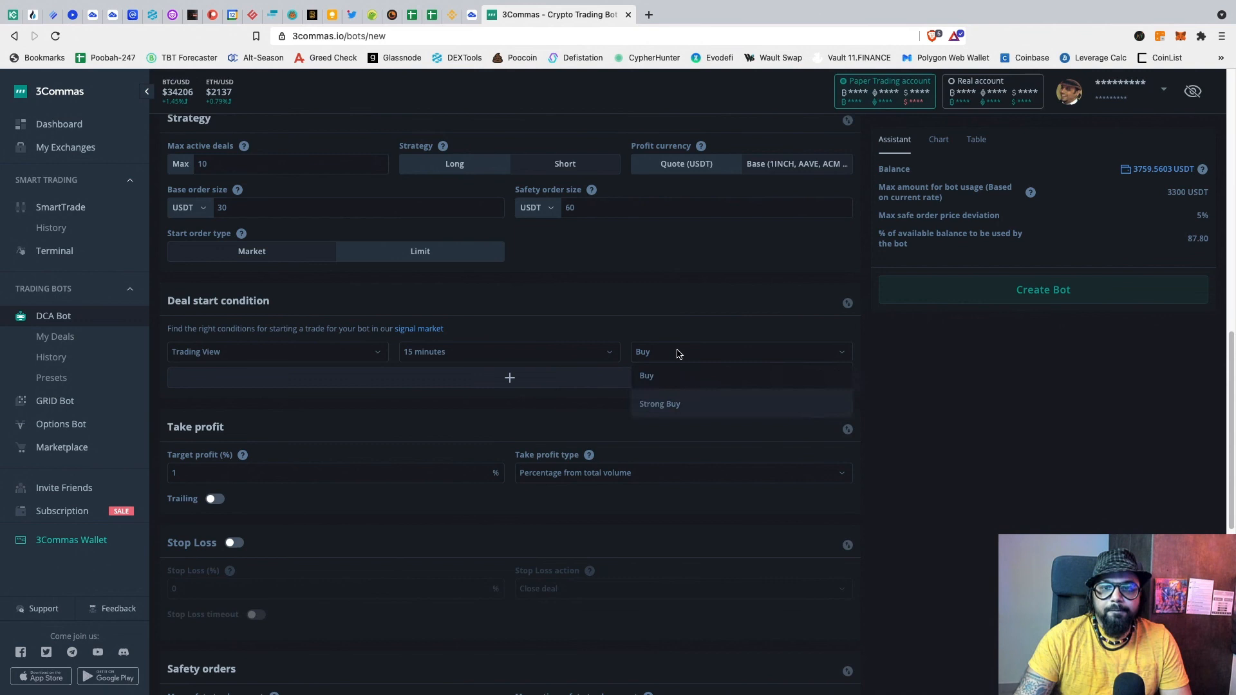
left_click(653, 406)
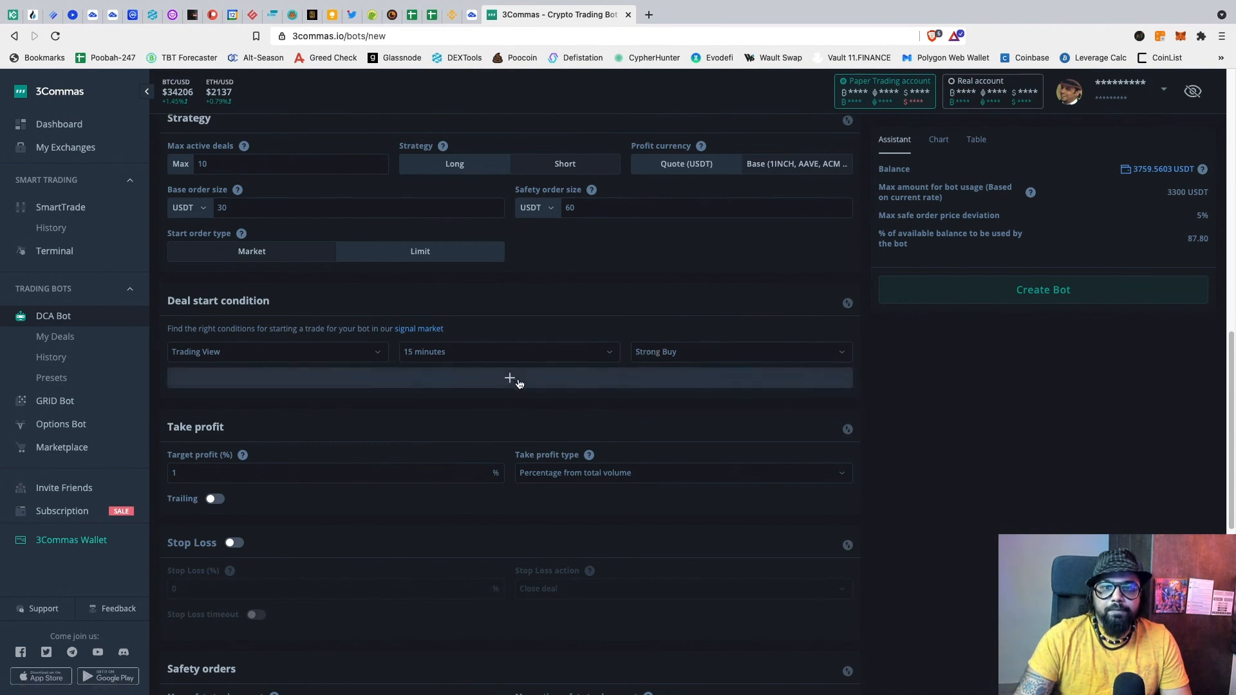
Step: Add a second condition: TradingView 1-hour Buy
left_click(519, 383)
left_click(445, 382)
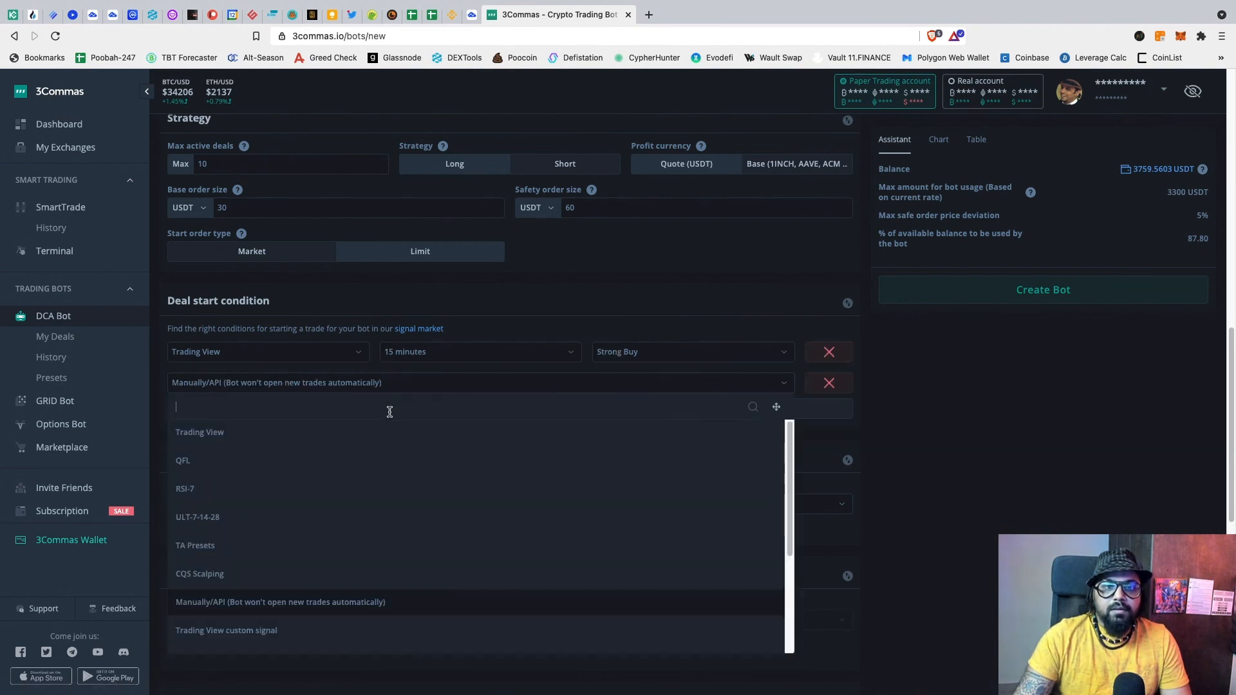
left_click(341, 436)
left_click(524, 385)
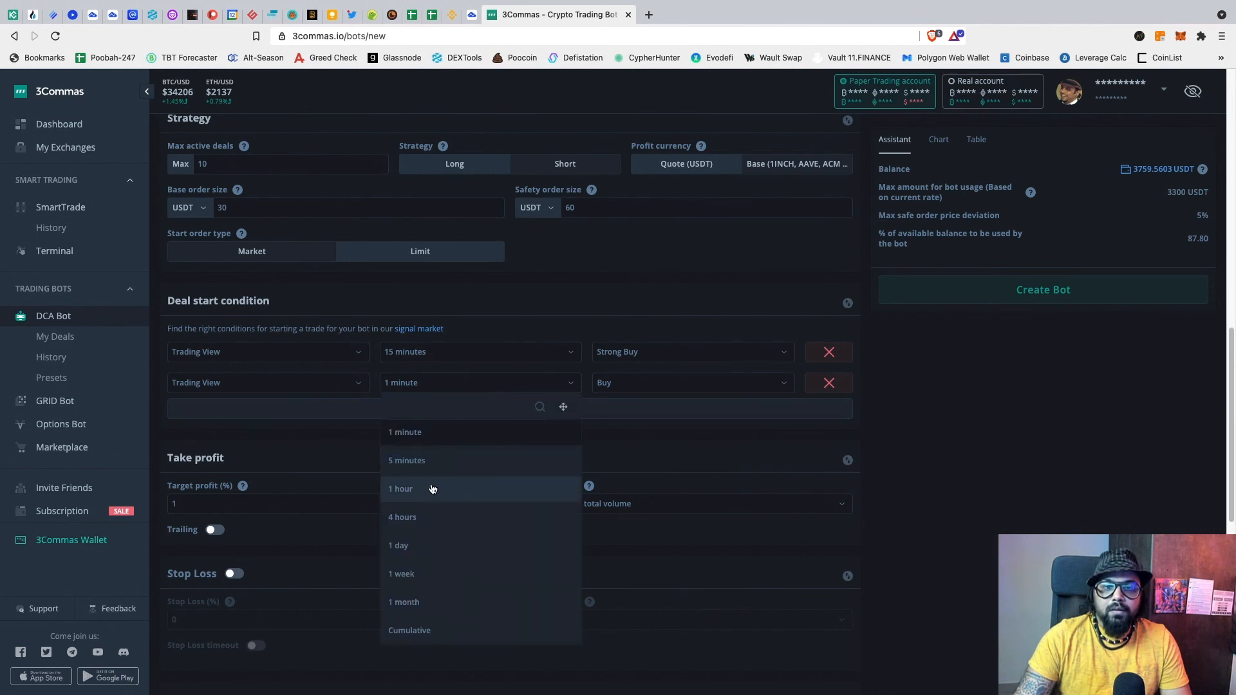
left_click(427, 494)
left_click(641, 384)
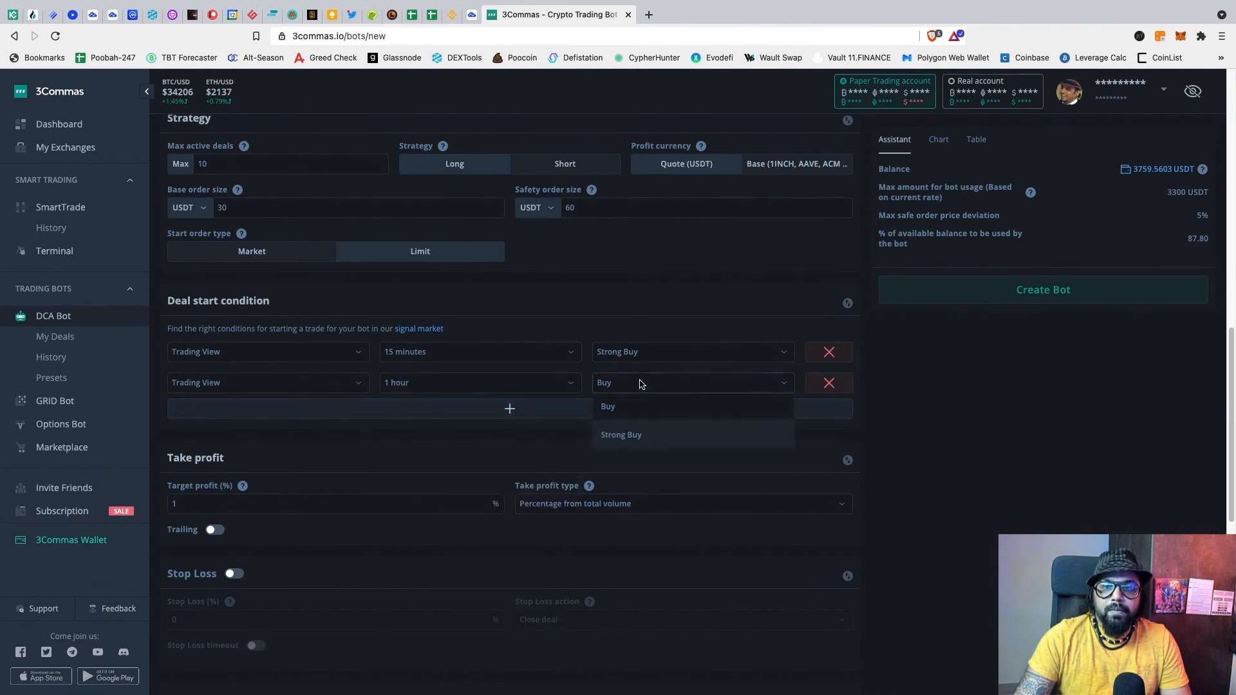
left_click(608, 407)
Step: Add a third condition, RSI-7 below 60 on 15 minutes, then switch to TradingView
left_click(510, 408)
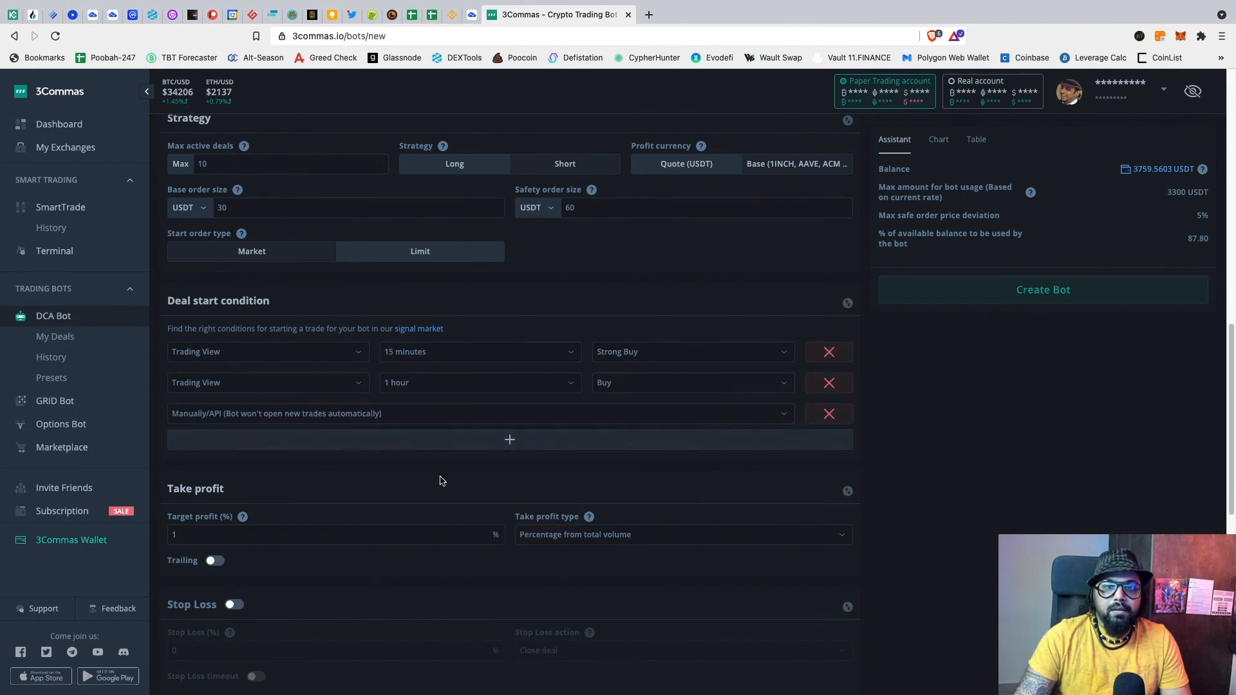
left_click(400, 414)
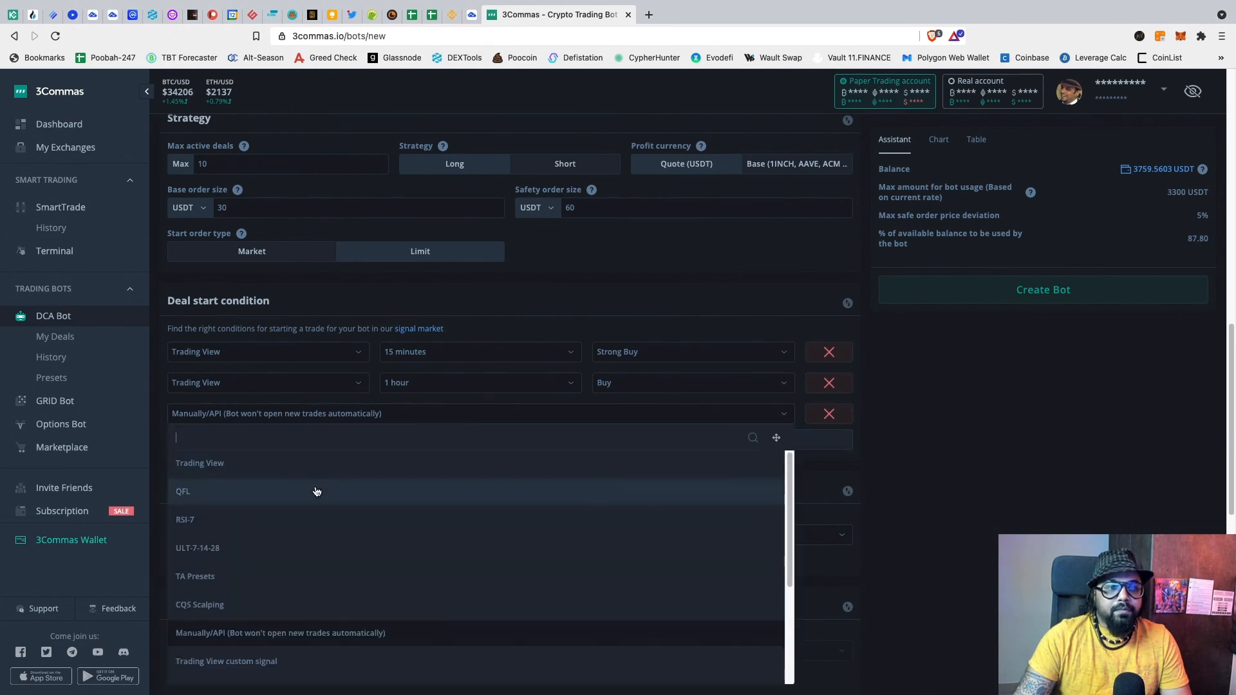
left_click(313, 519)
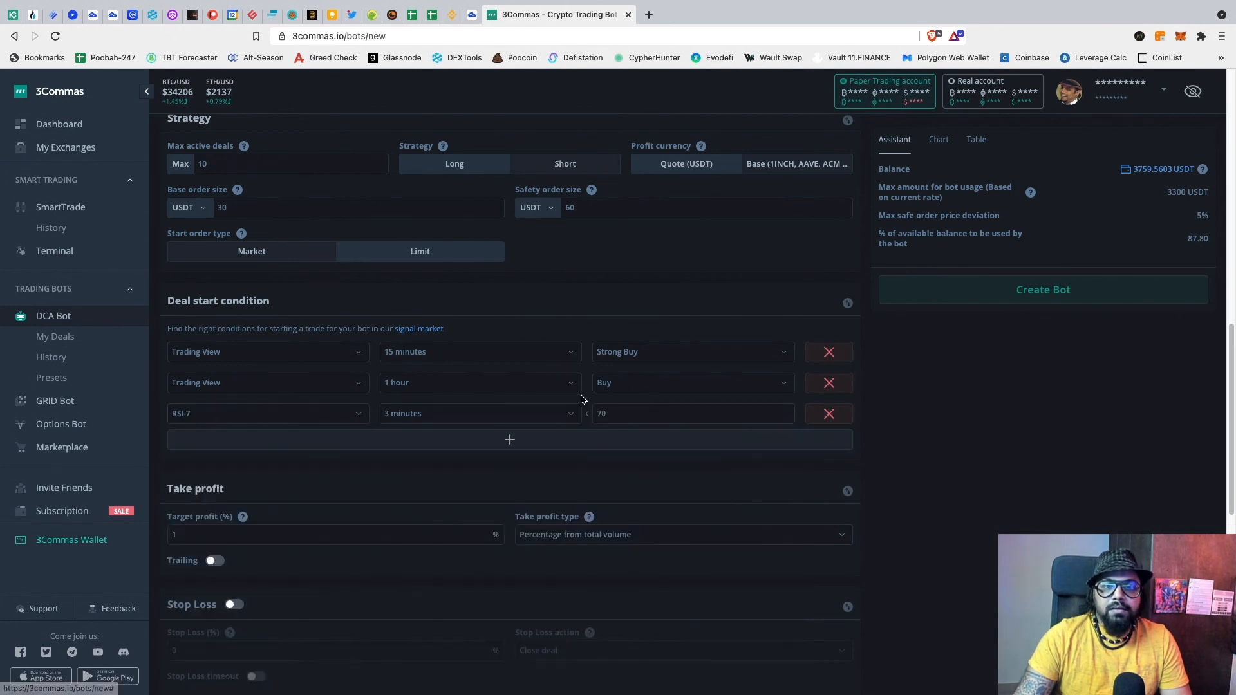
left_click(554, 416)
left_click(429, 519)
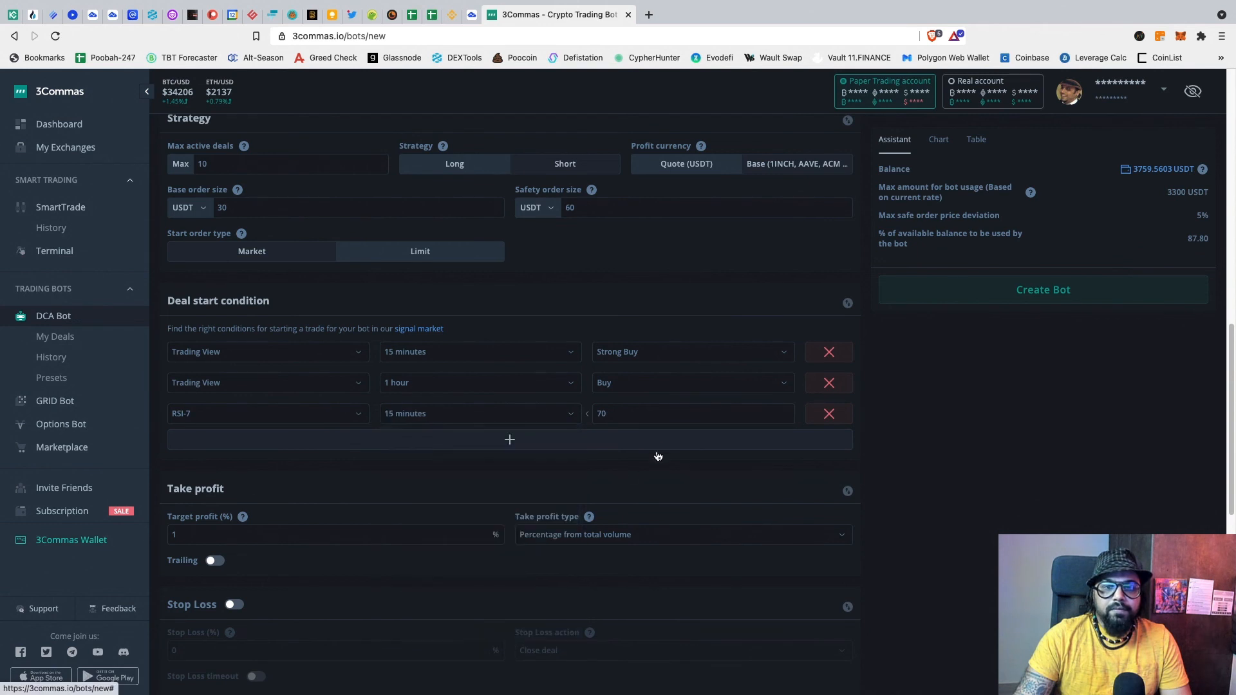
double_click(627, 417)
type("60")
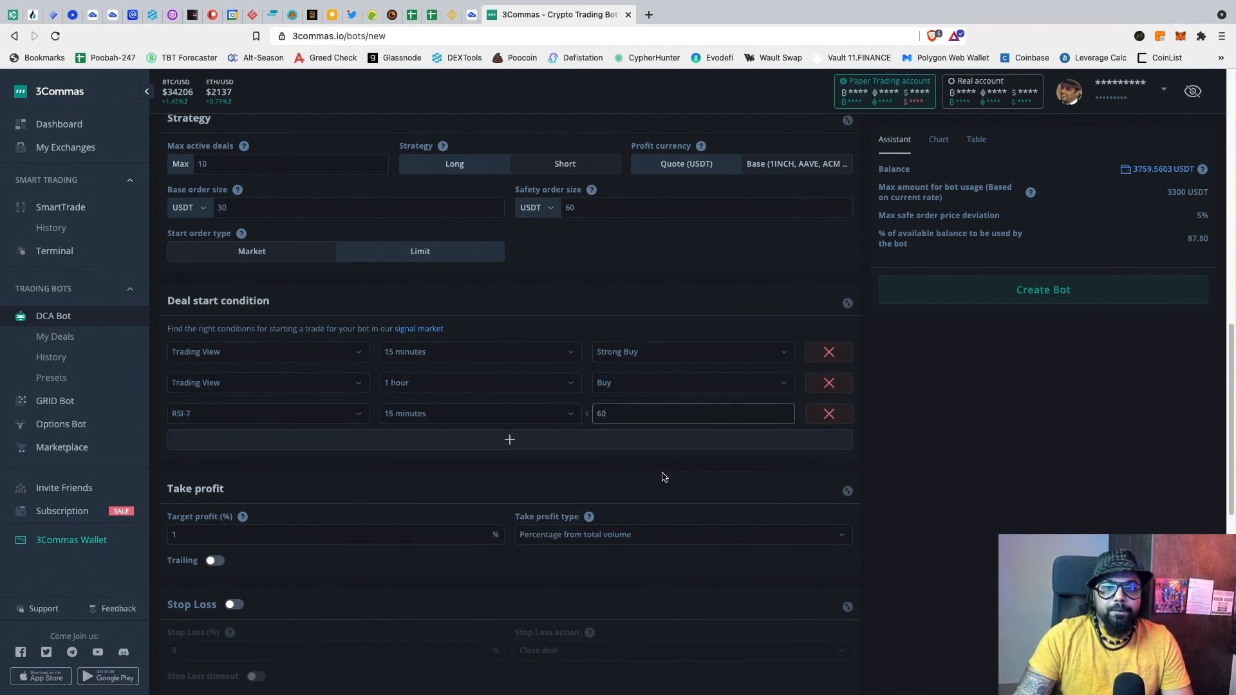
scroll(663, 476, "down", 1)
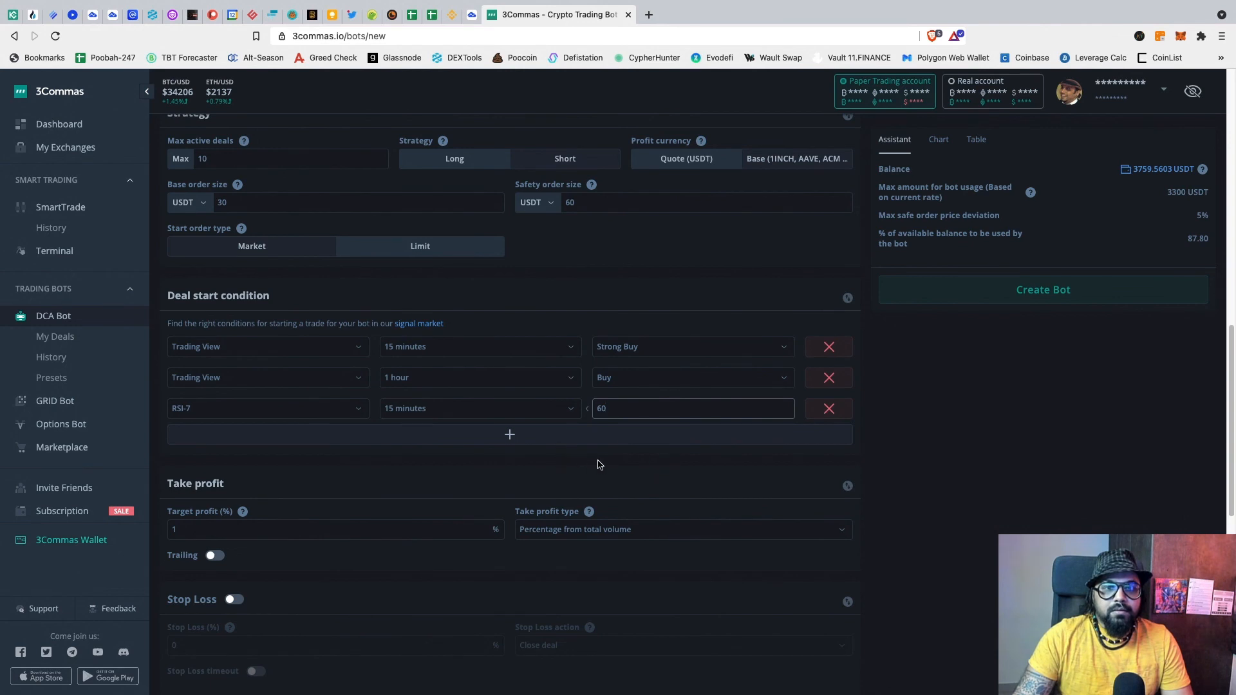
scroll(598, 463, "down", 1)
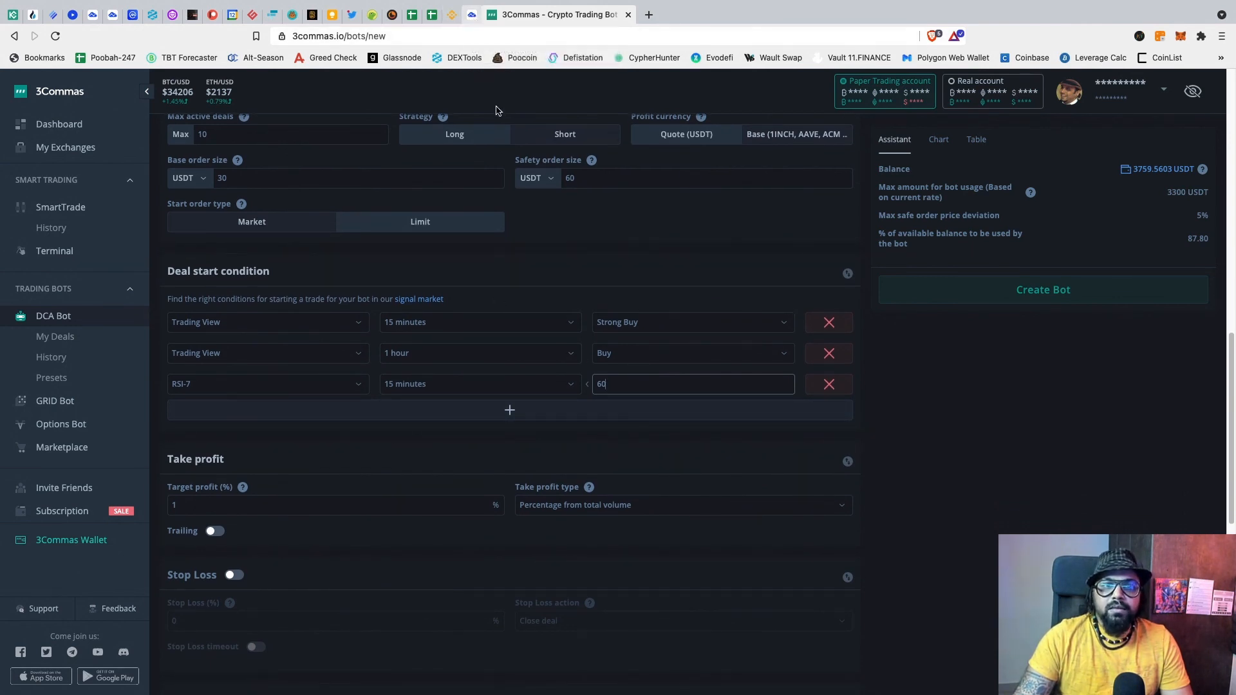
left_click(473, 15)
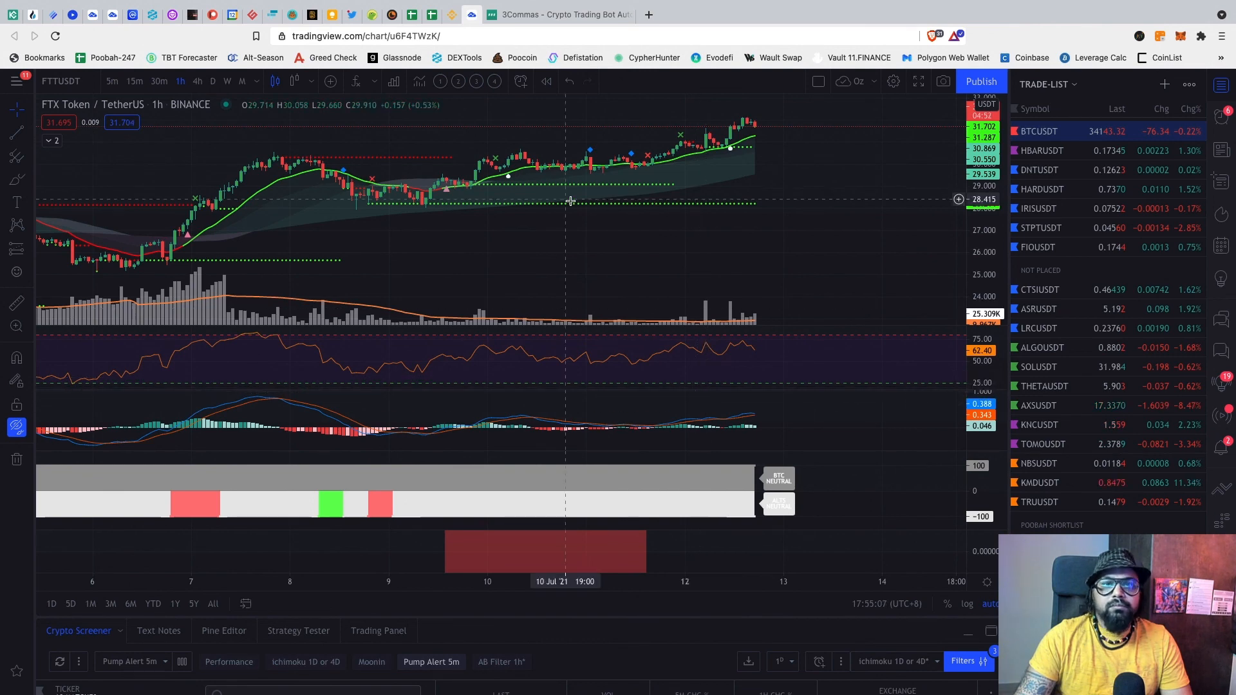
Step: Go back from the FTTUSDT hourly chart to the 3Commas bot form
left_click(533, 15)
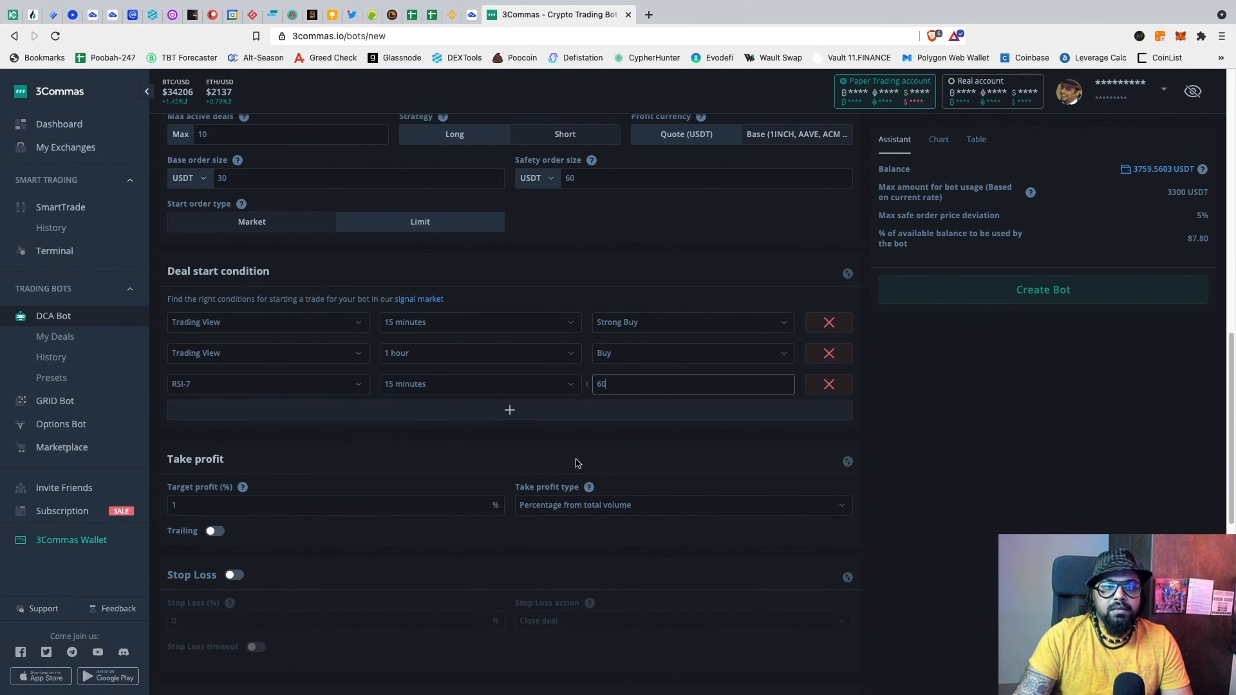
Step: Change Target profit to 2%, calculated as percentage from total volume
scroll(578, 464, "down", 1)
left_click_drag(188, 447, 154, 448)
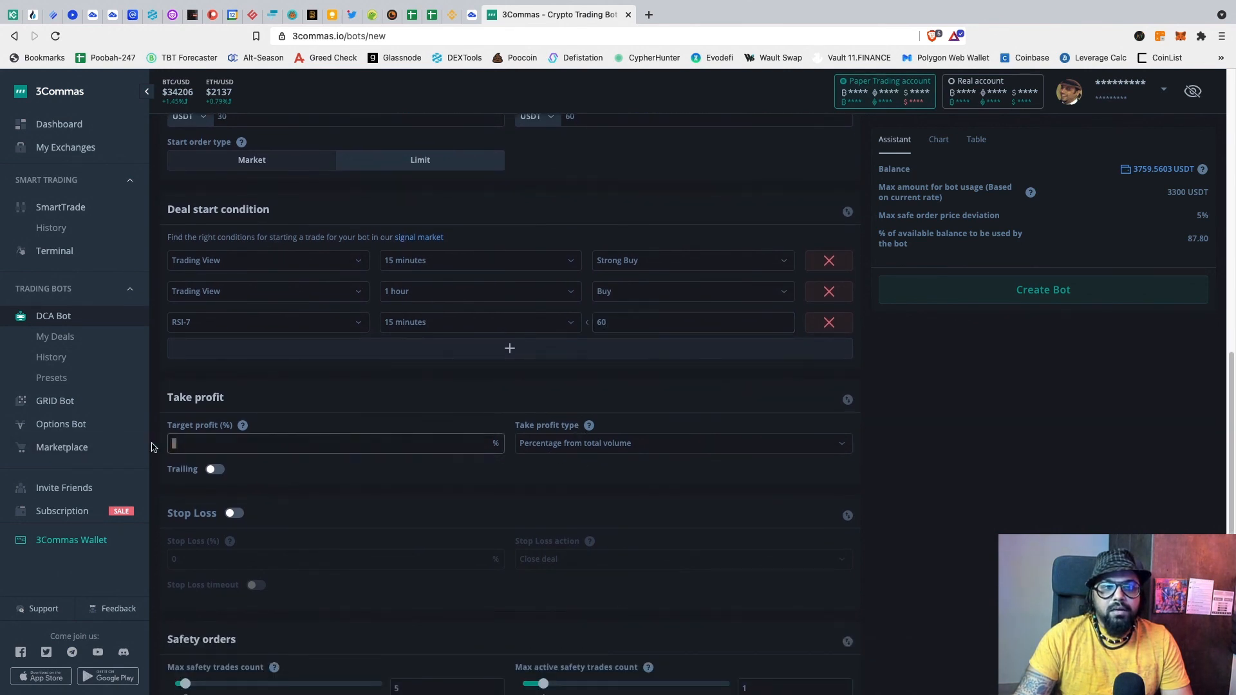
type("2")
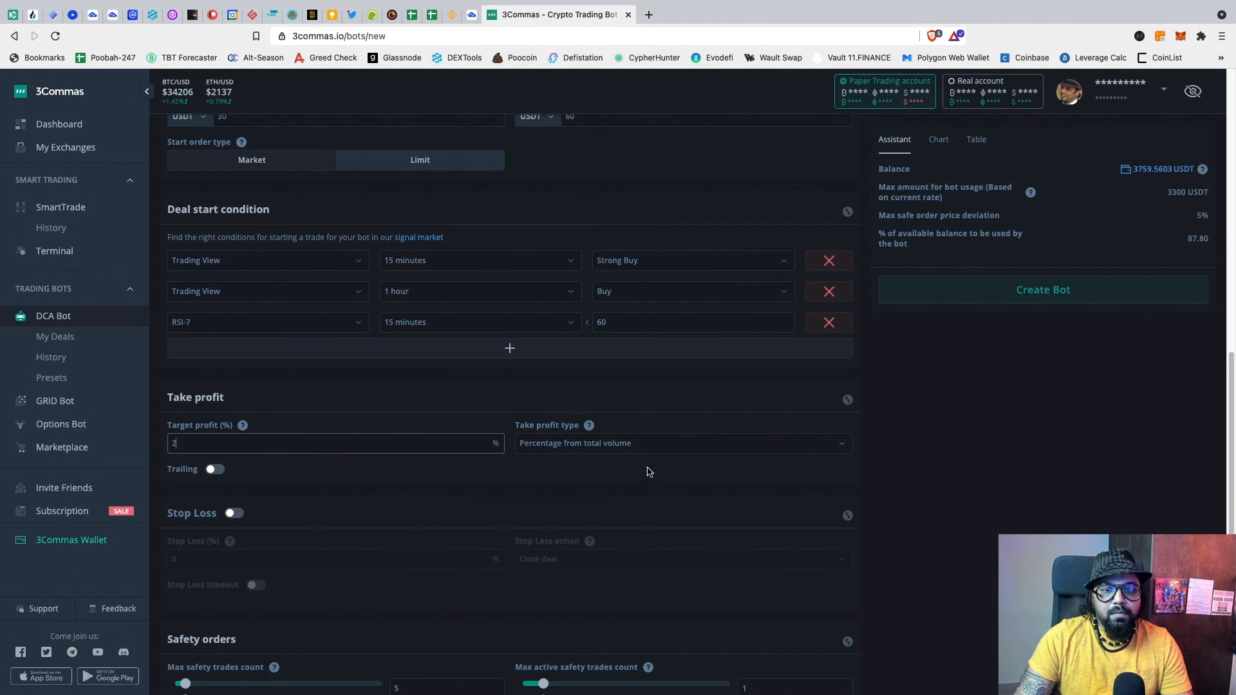
left_click(589, 428)
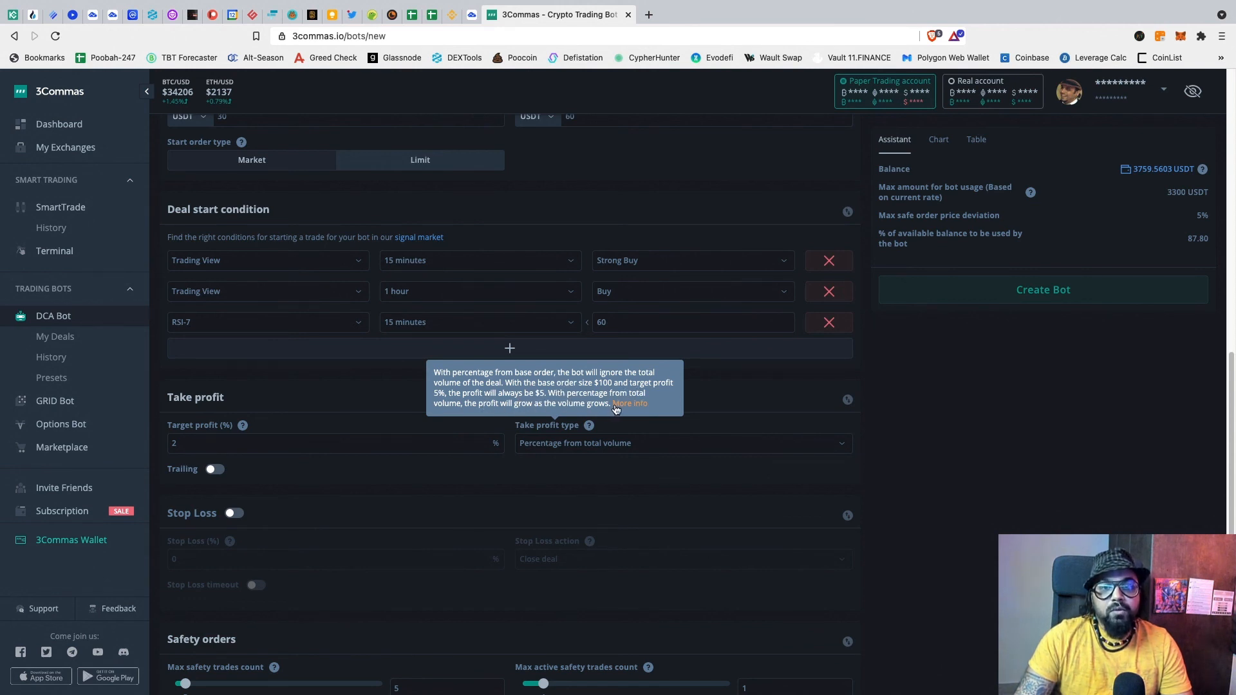
scroll(719, 394, "up", 5)
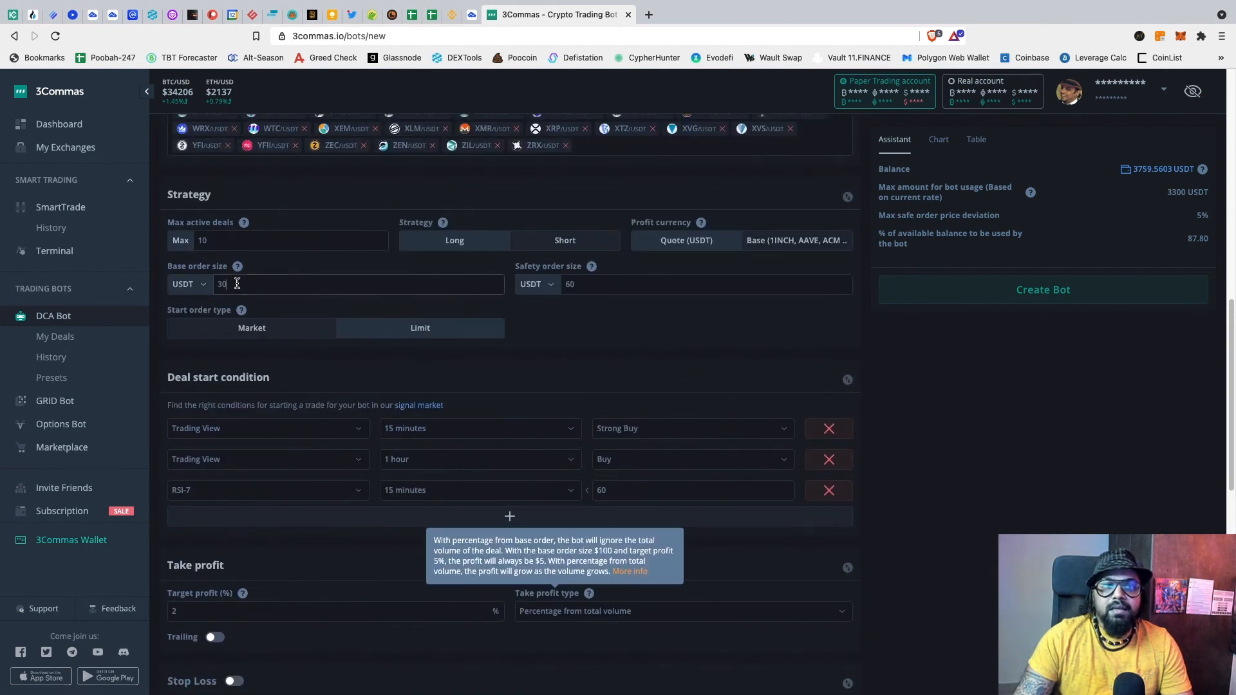
Step: Enable trailing take profit, keeping the 0.2% trailing deviation
left_click(727, 614)
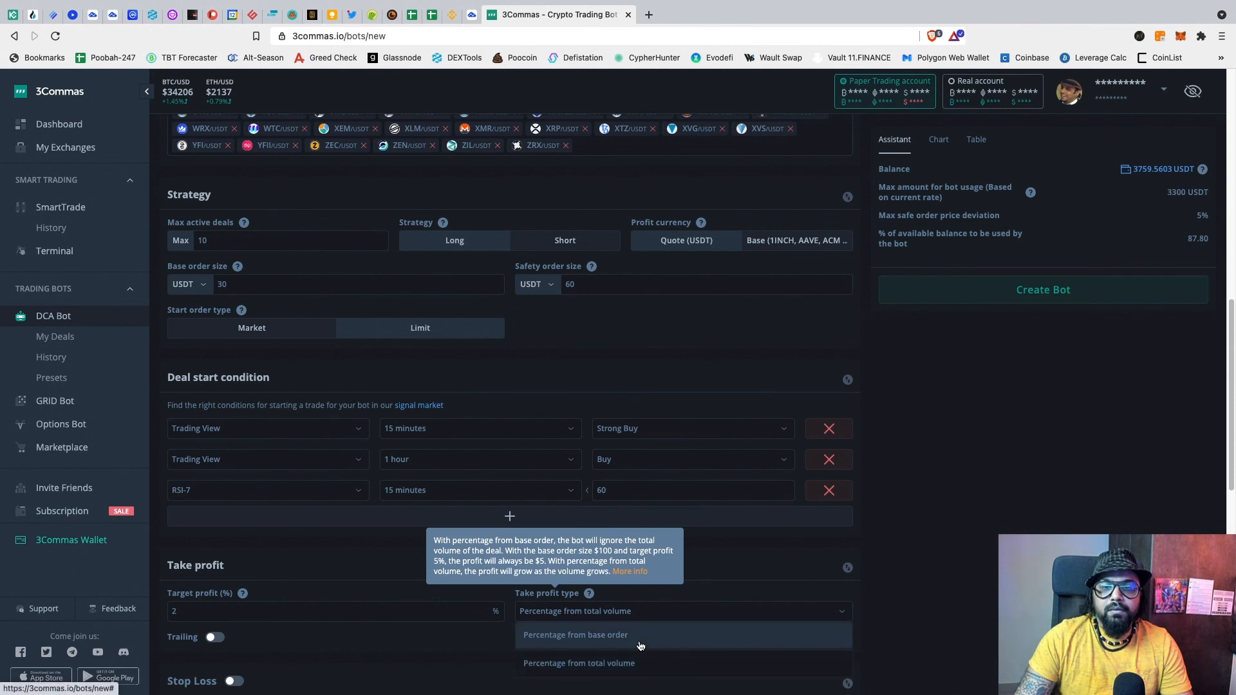
left_click(593, 323)
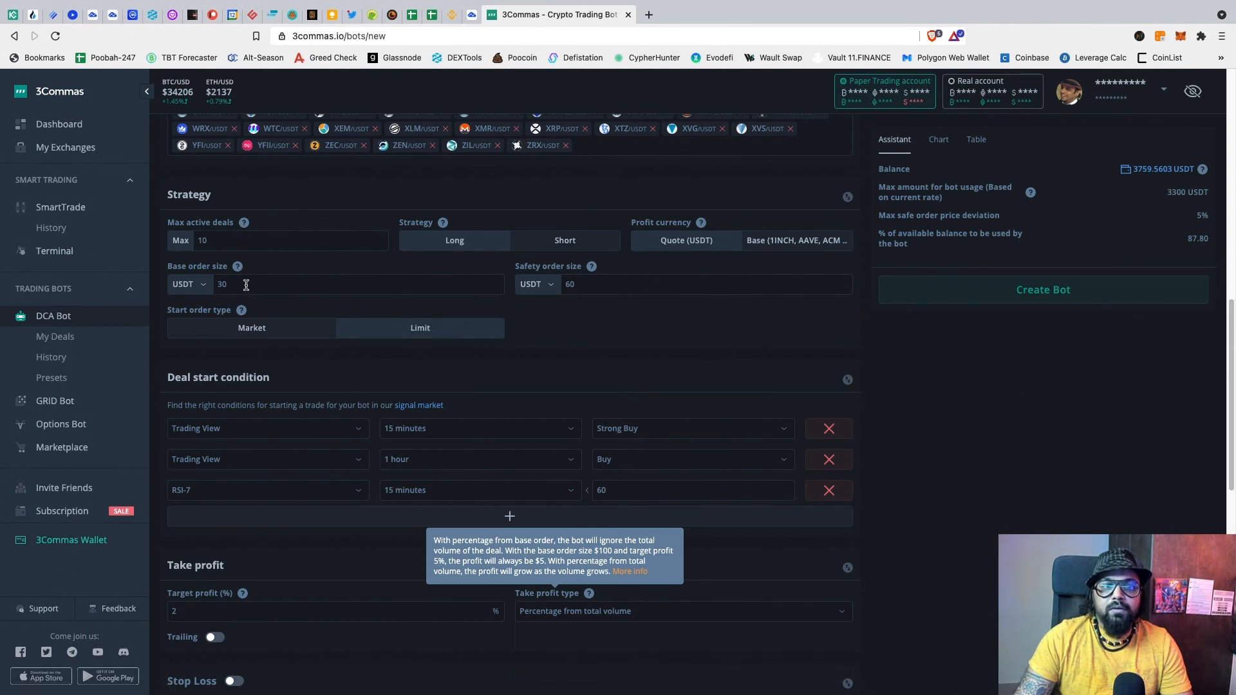
left_click(247, 285)
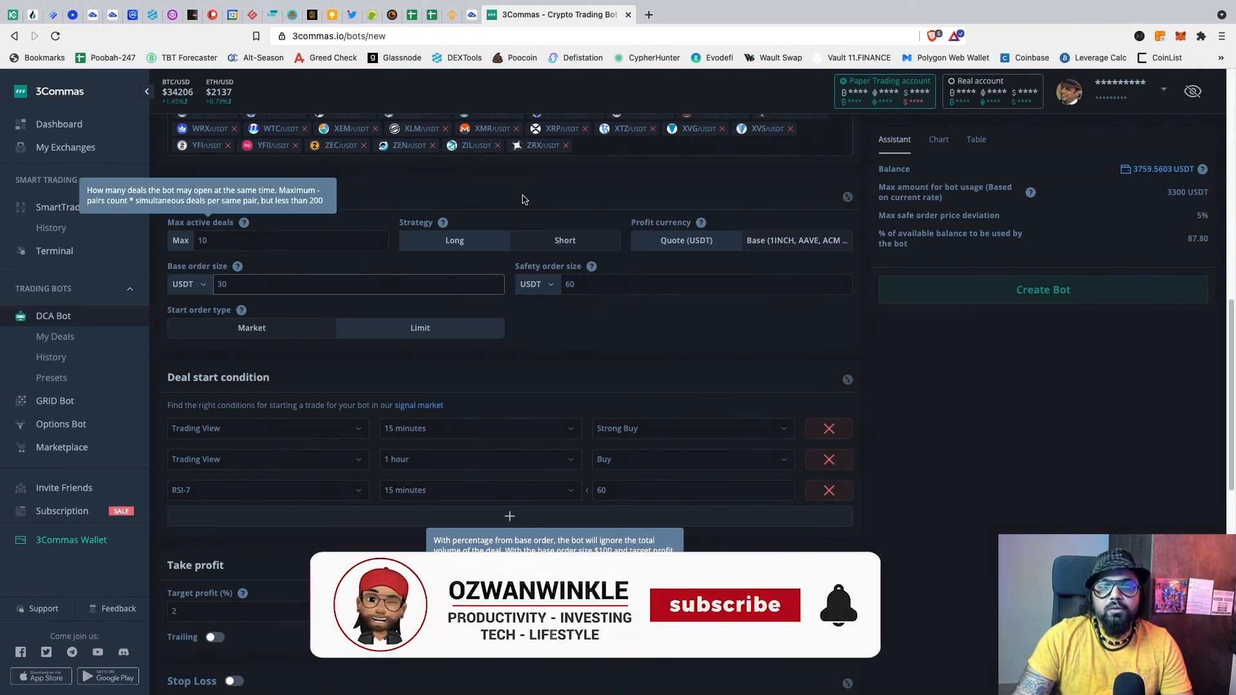
left_click(585, 339)
scroll(585, 340, "down", 5)
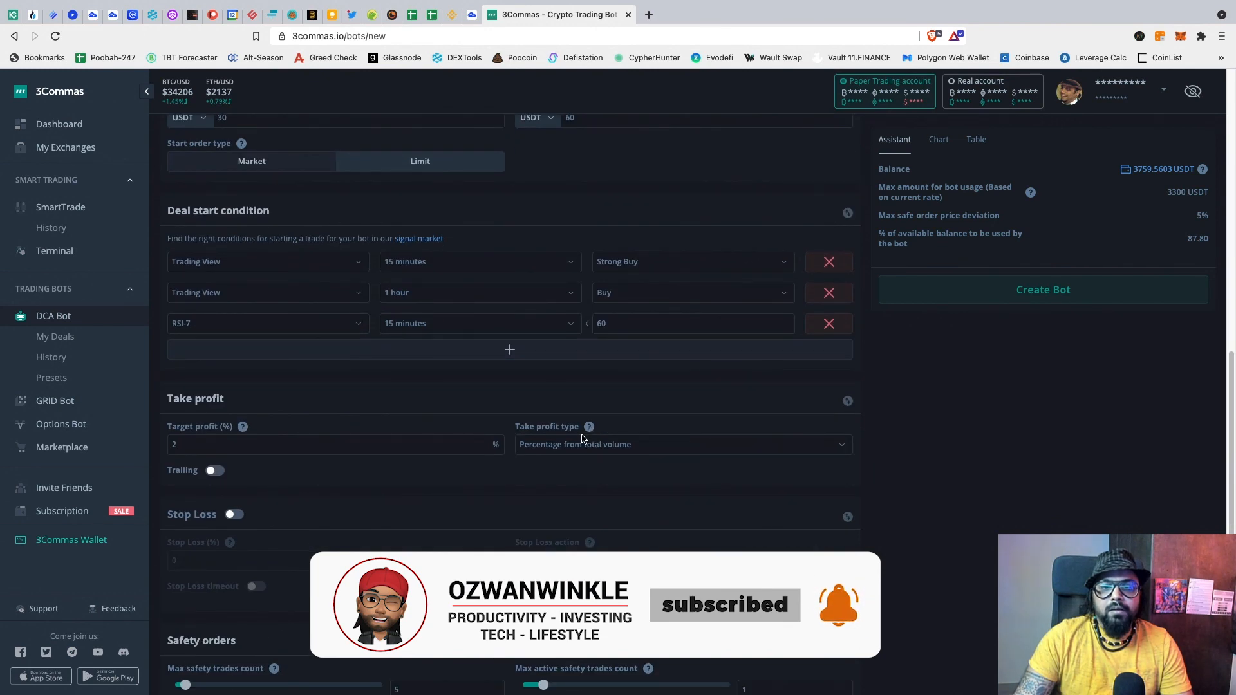
scroll(394, 471, "down", 1)
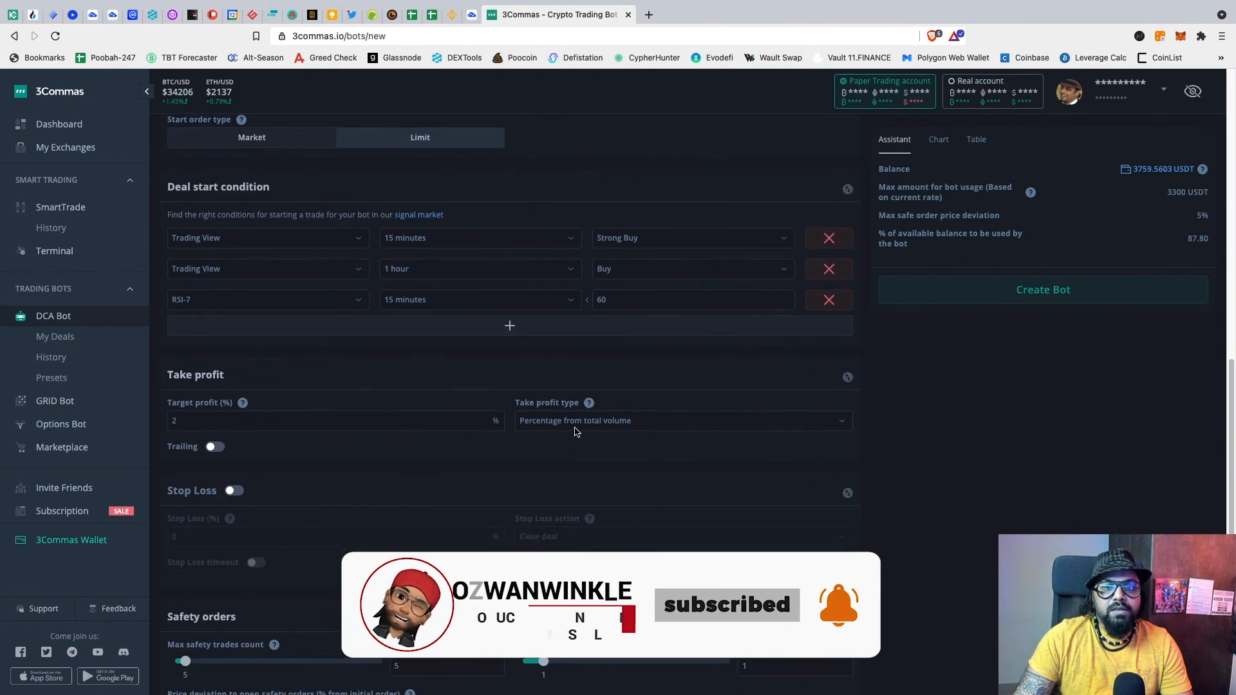
scroll(474, 468, "down", 1)
scroll(471, 468, "down", 1)
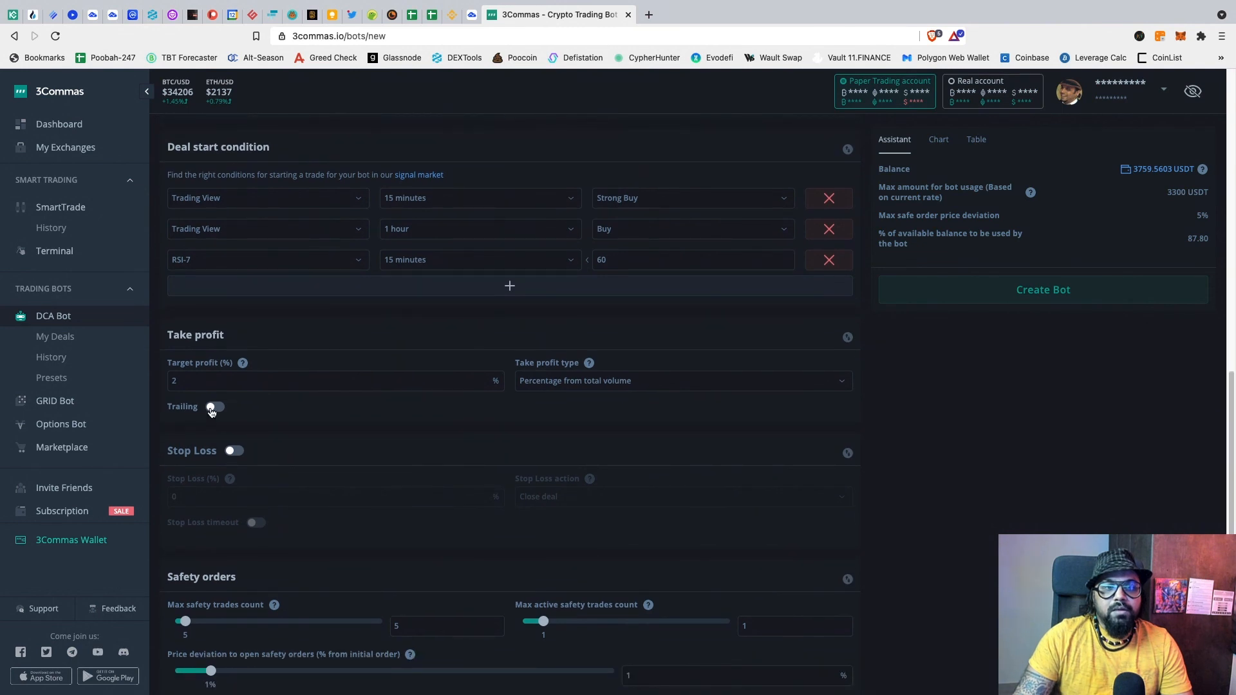
left_click(216, 406)
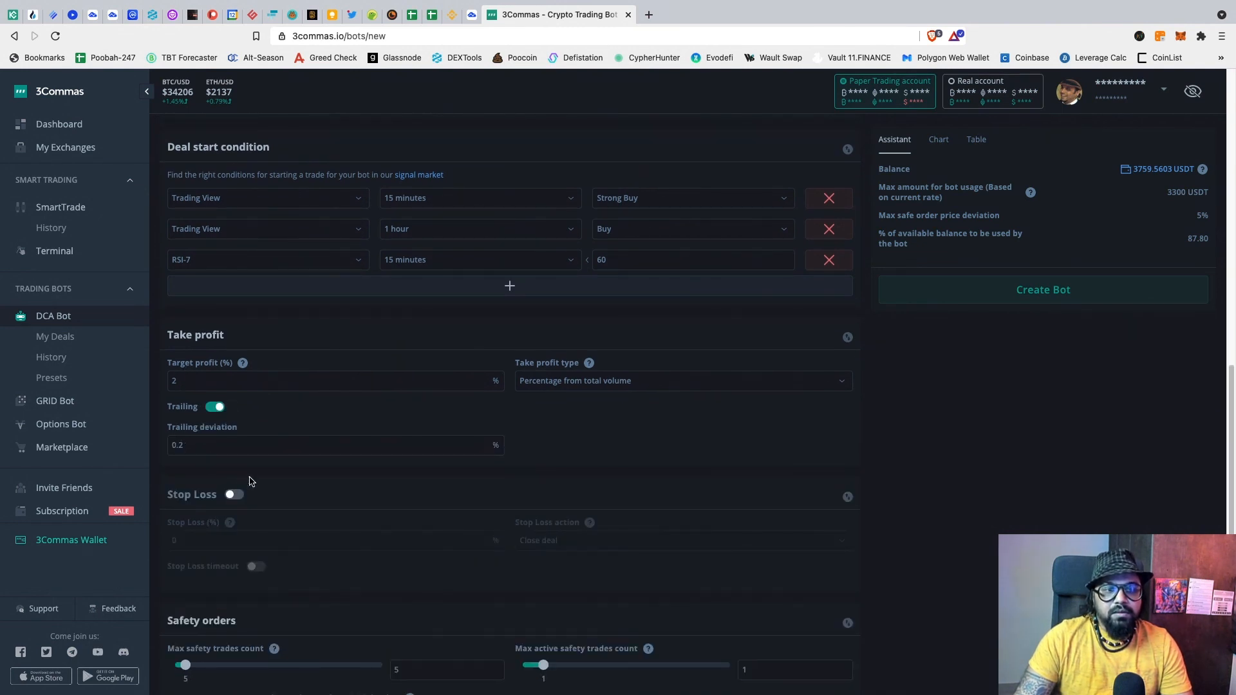
scroll(251, 479, "down", 2)
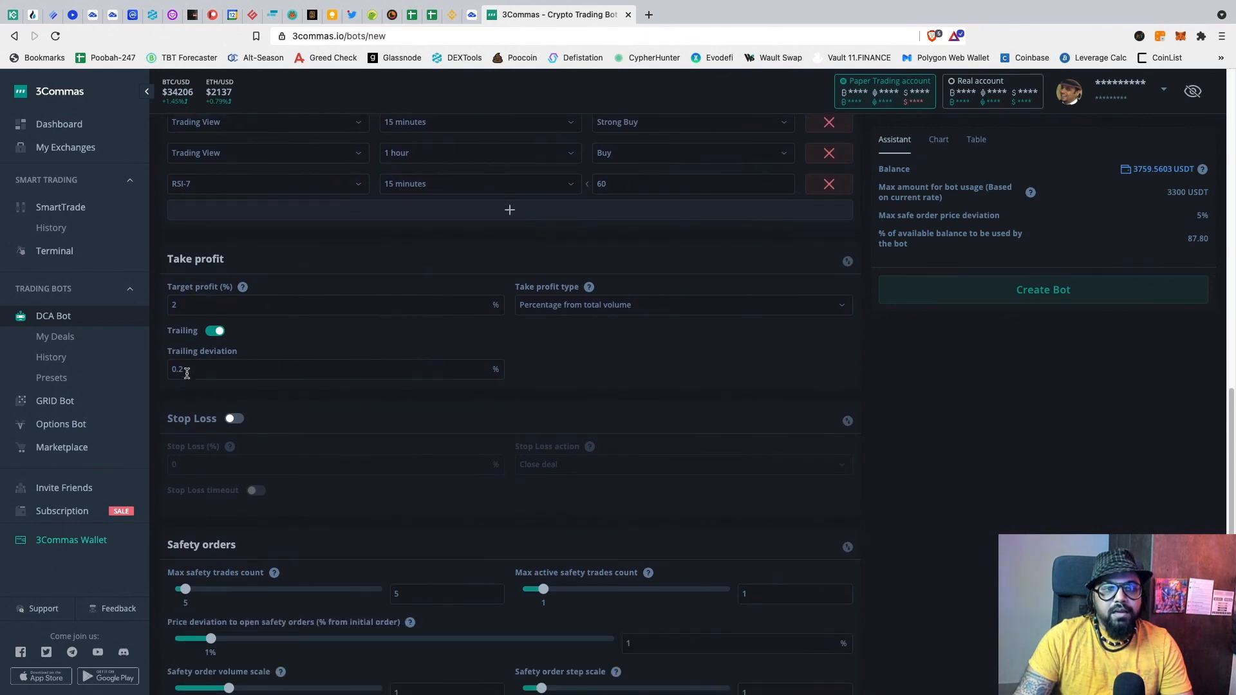
scroll(318, 360, "up", 1)
scroll(318, 359, "up", 10)
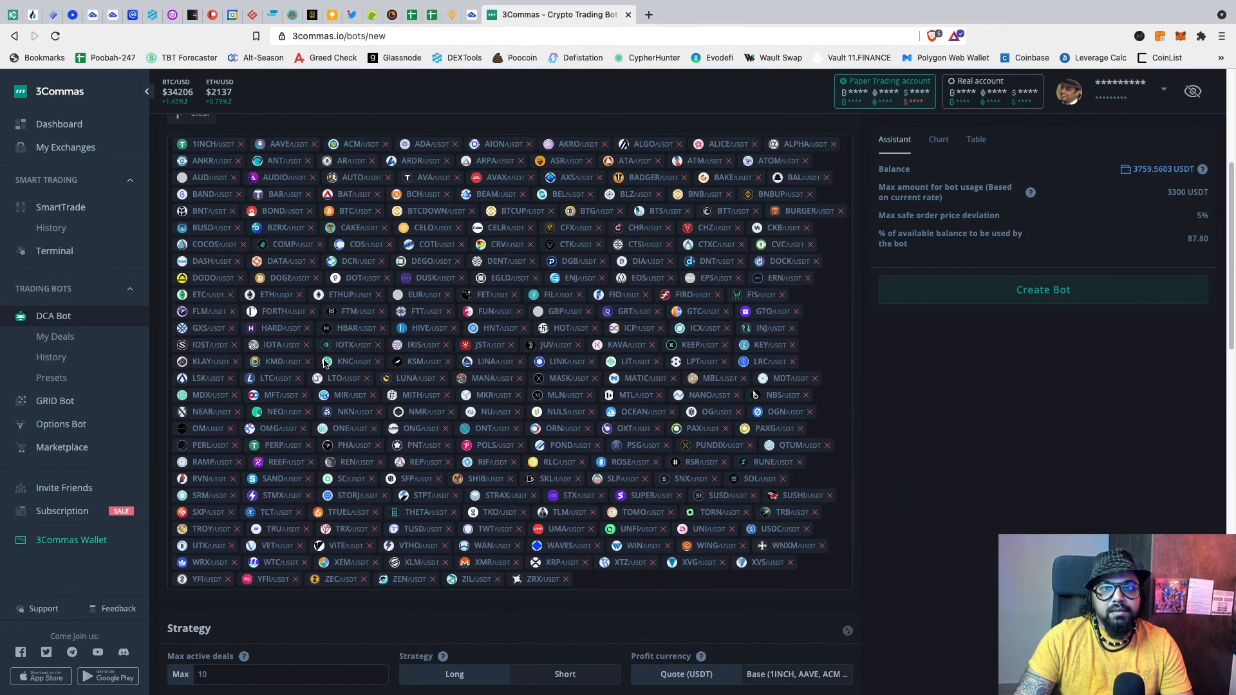
scroll(834, 367, "up", 5)
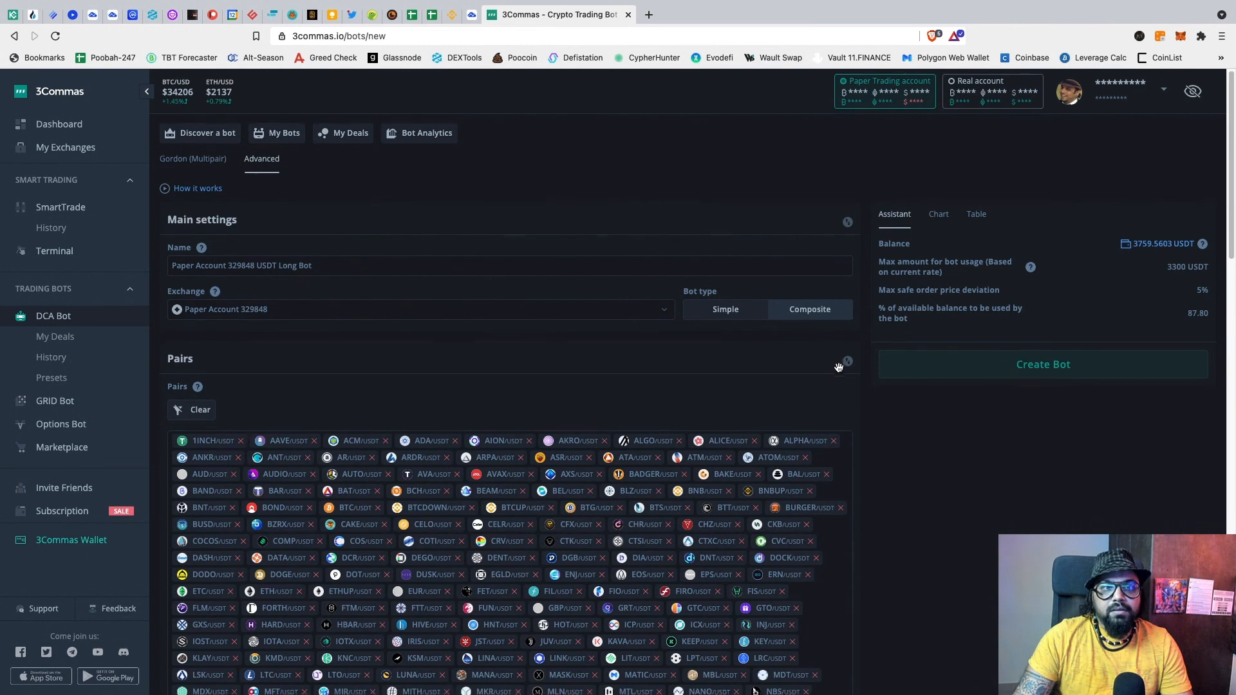
scroll(837, 369, "down", 10)
scroll(840, 371, "down", 1)
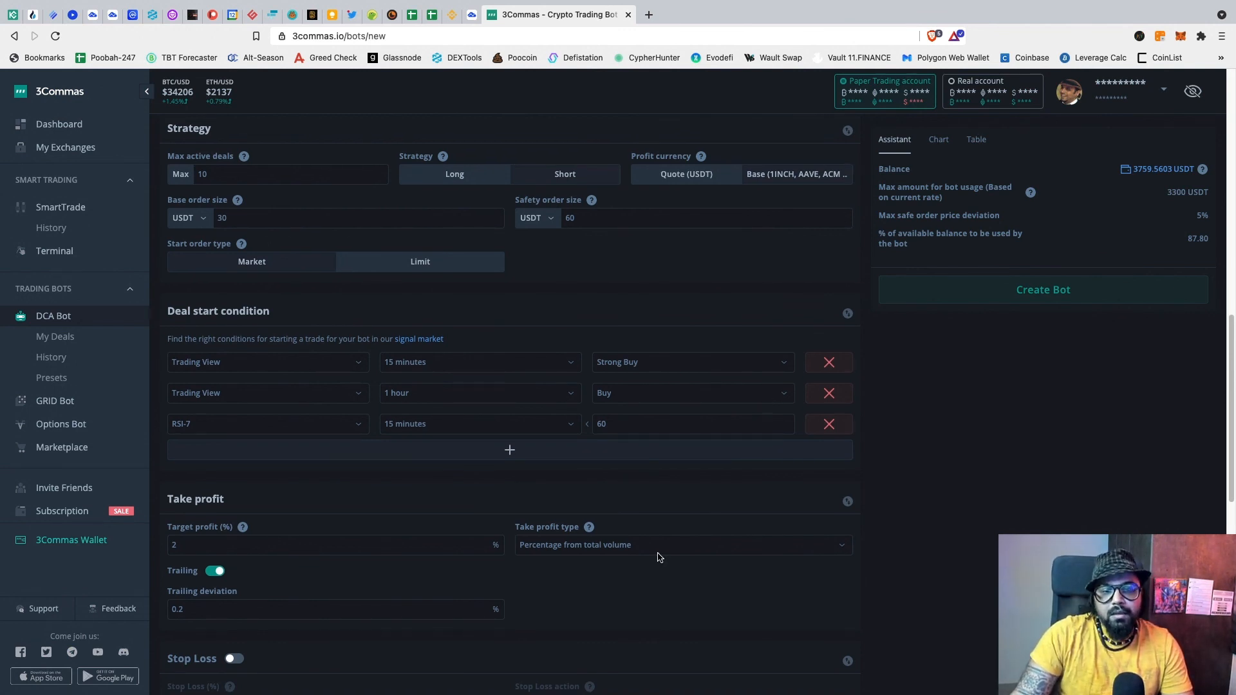
scroll(663, 554, "down", 3)
scroll(667, 555, "down", 1)
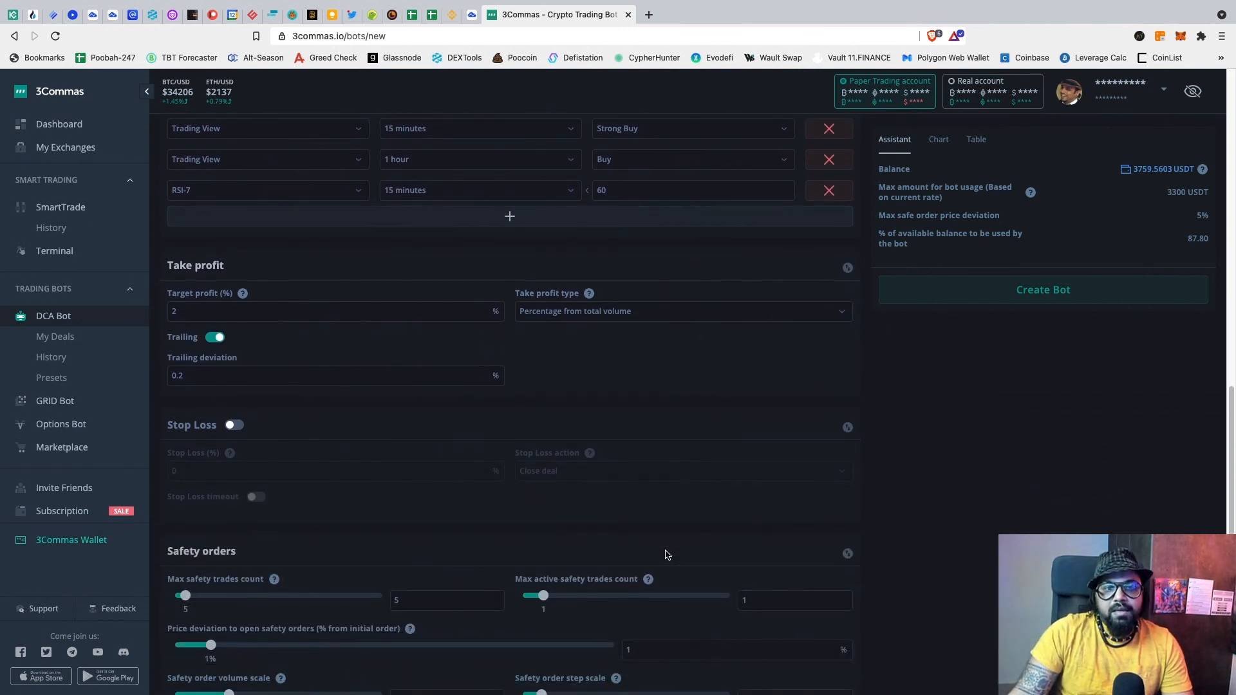
left_click(232, 426)
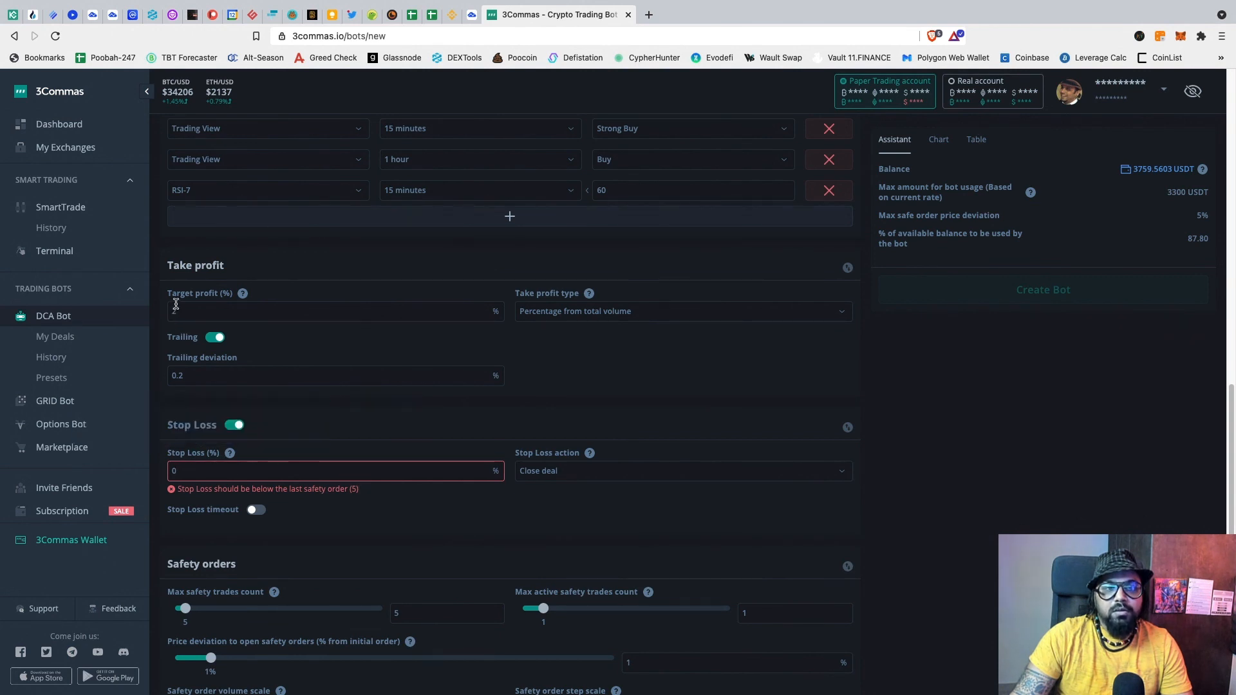
key("BackSpace")
type("4")
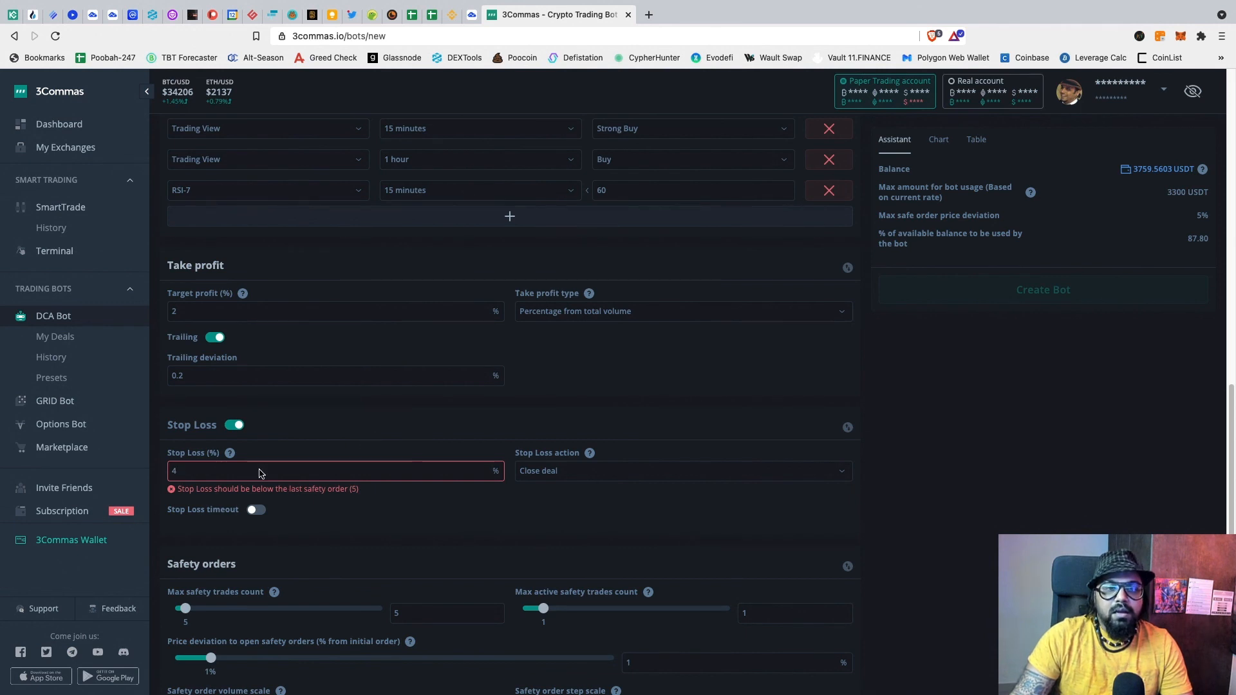
left_click(234, 426)
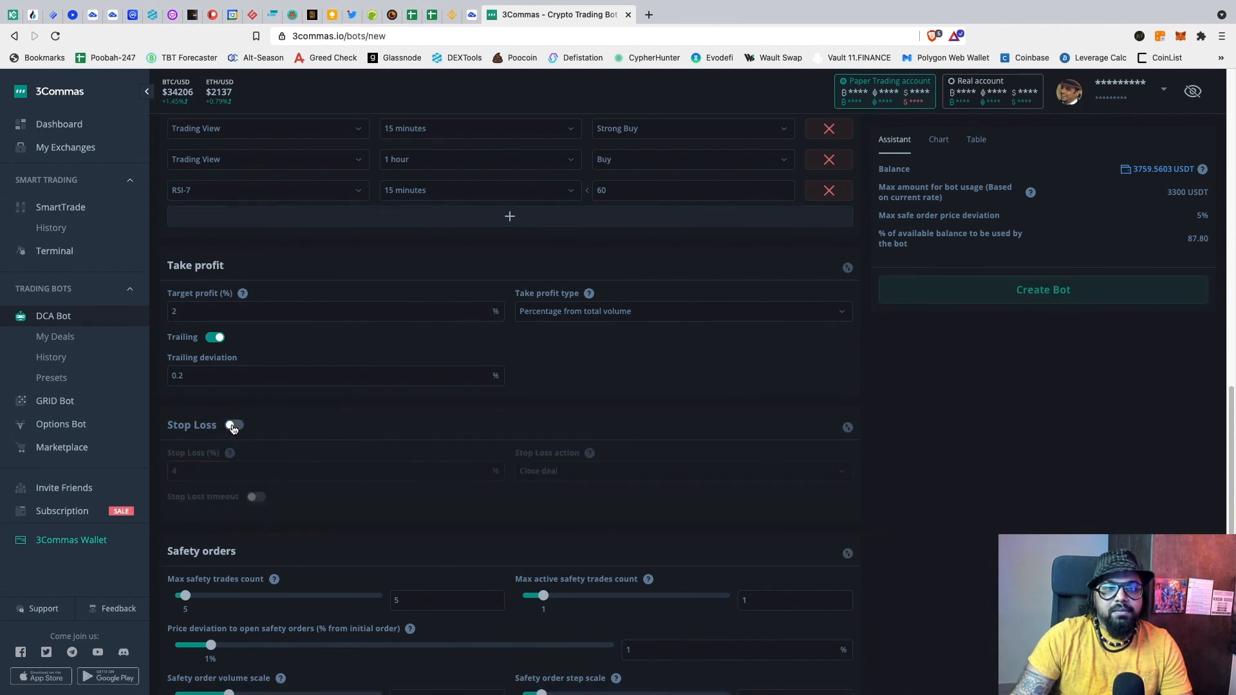
scroll(353, 429, "down", 1)
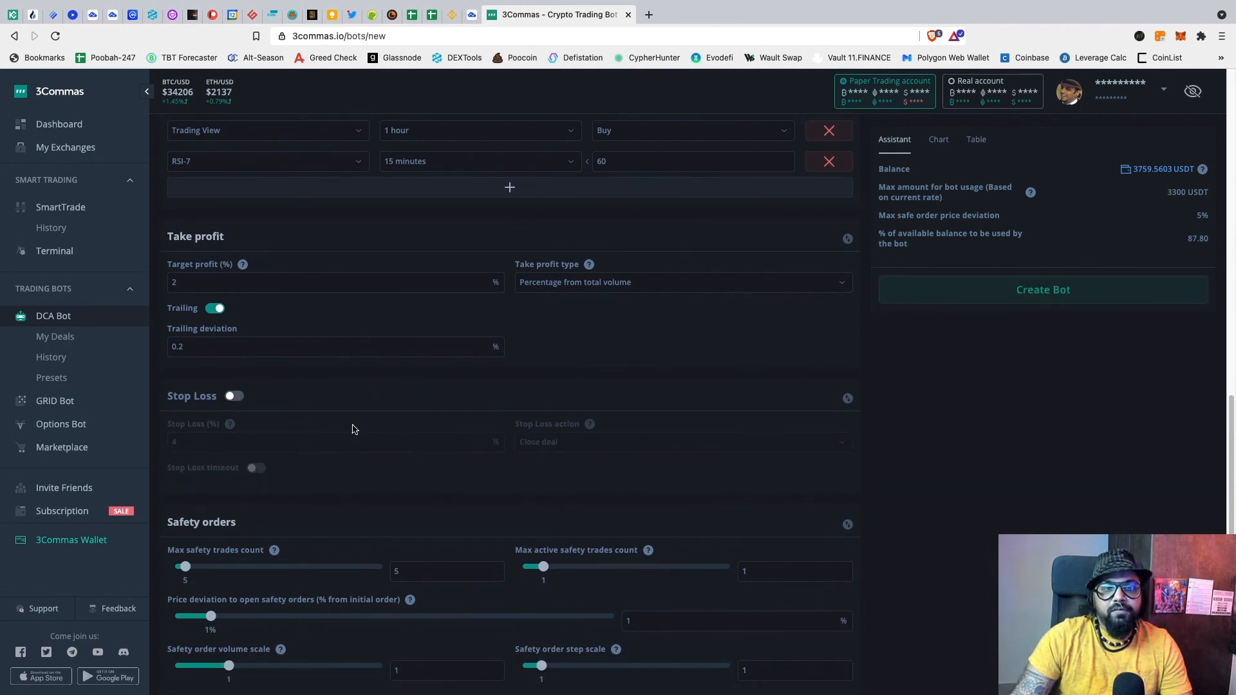
Step: Replace the Max safety trades count of 5 with 3
scroll(353, 422, "down", 2)
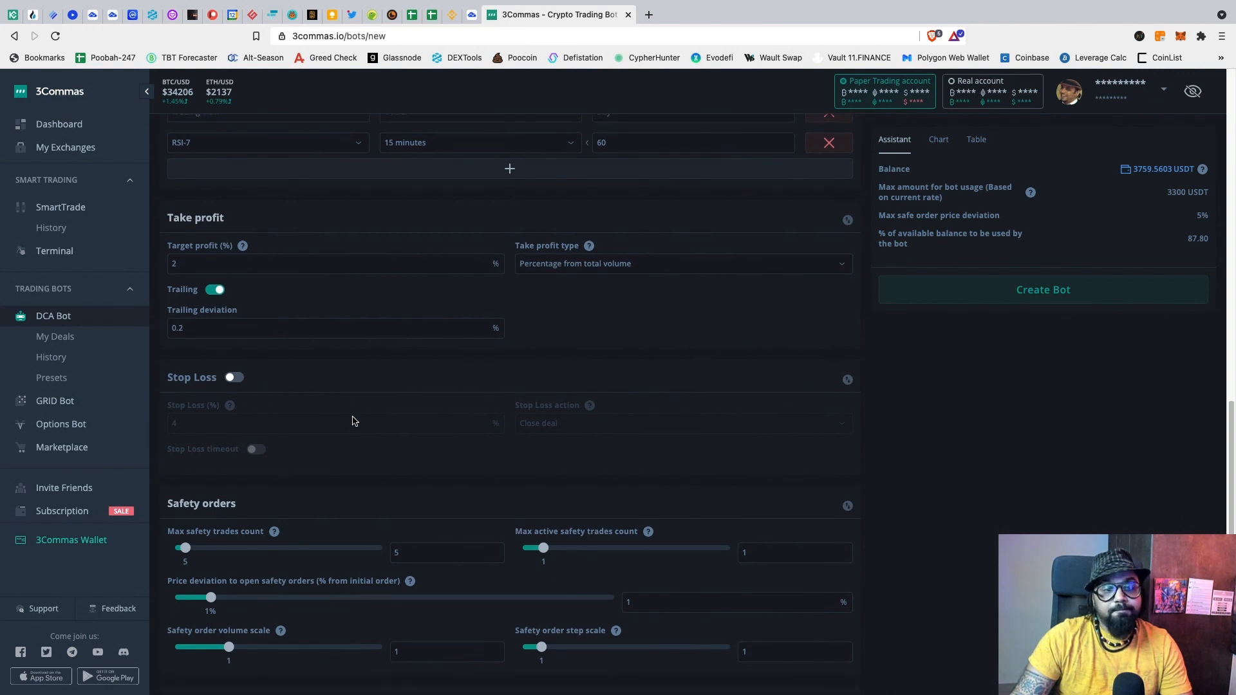
scroll(353, 421, "down", 3)
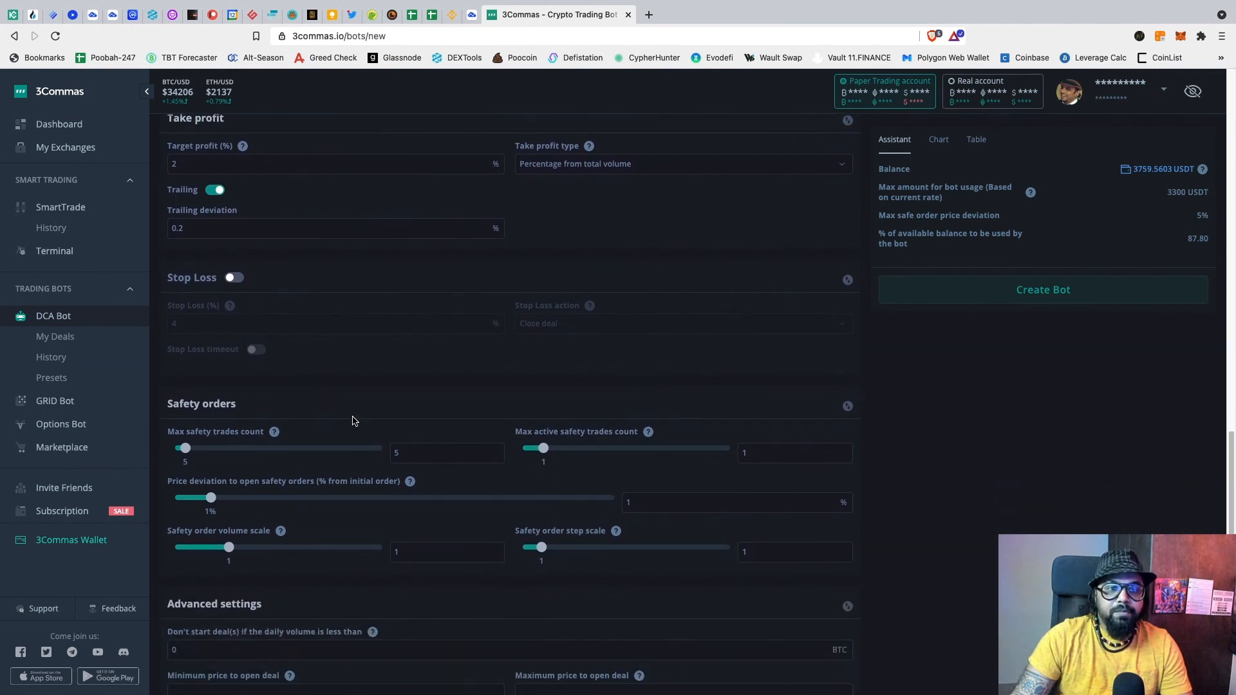
scroll(353, 422, "down", 1)
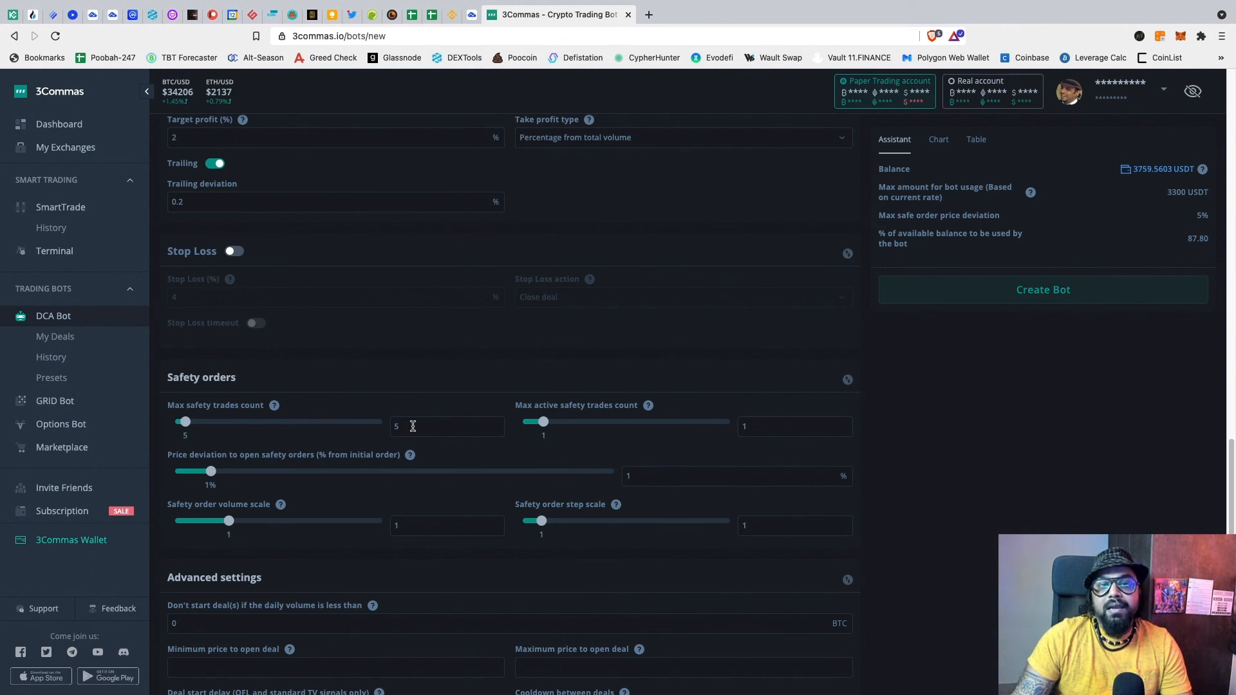
scroll(415, 425, "down", 1)
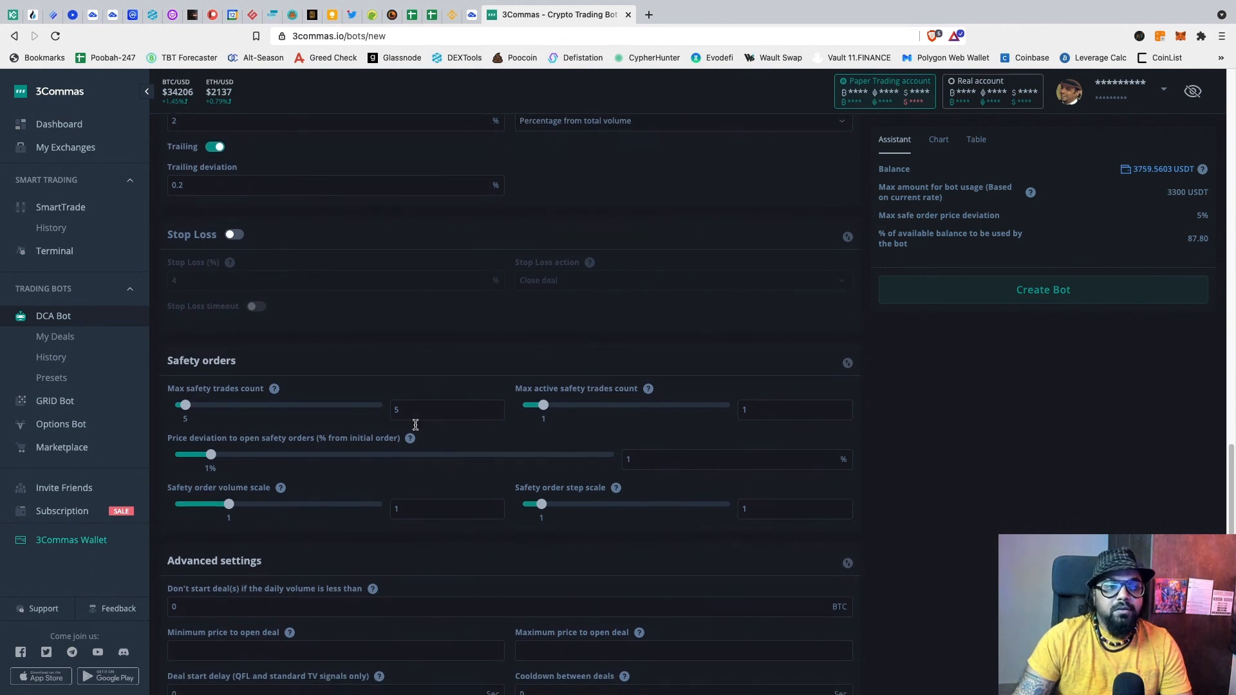
scroll(414, 423, "up", 2)
scroll(419, 423, "down", 4)
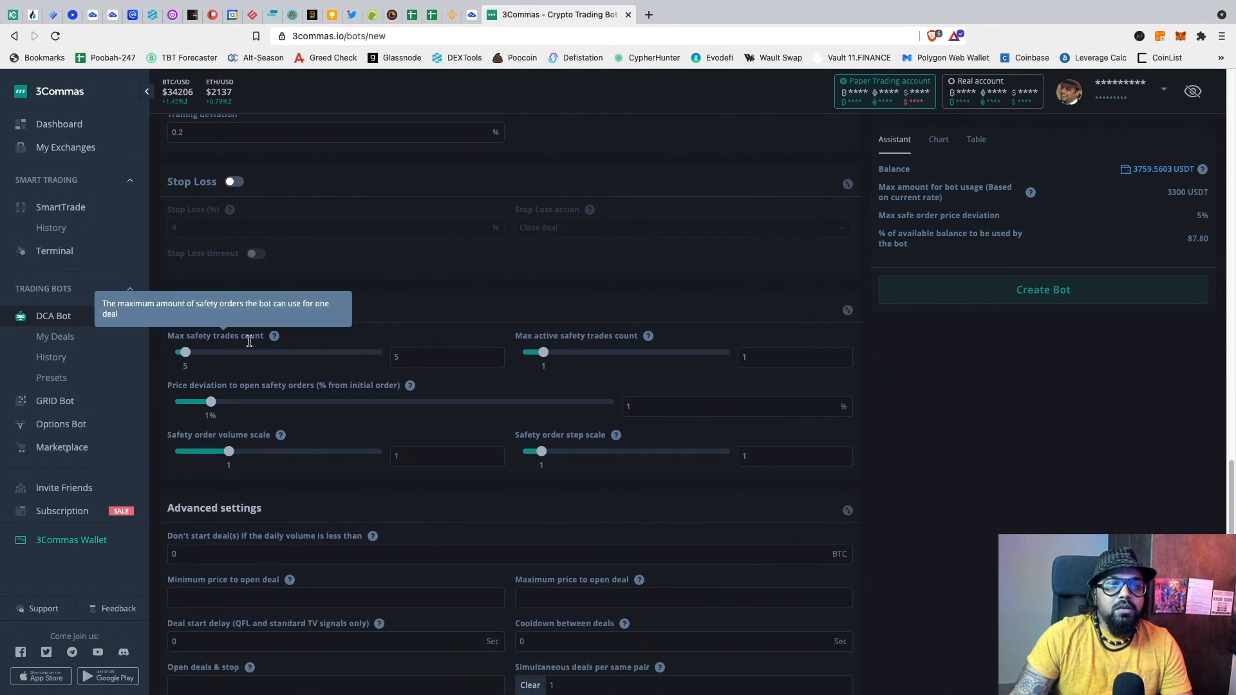
scroll(458, 346, "down", 5)
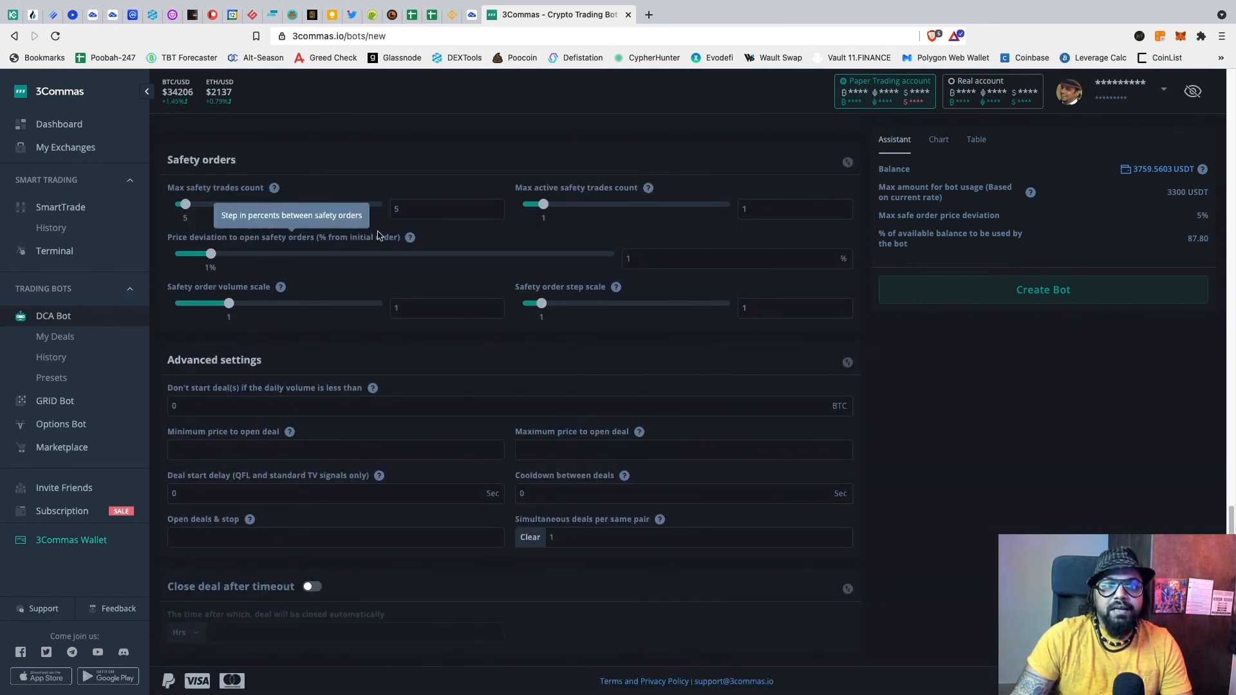
scroll(512, 334, "up", 8)
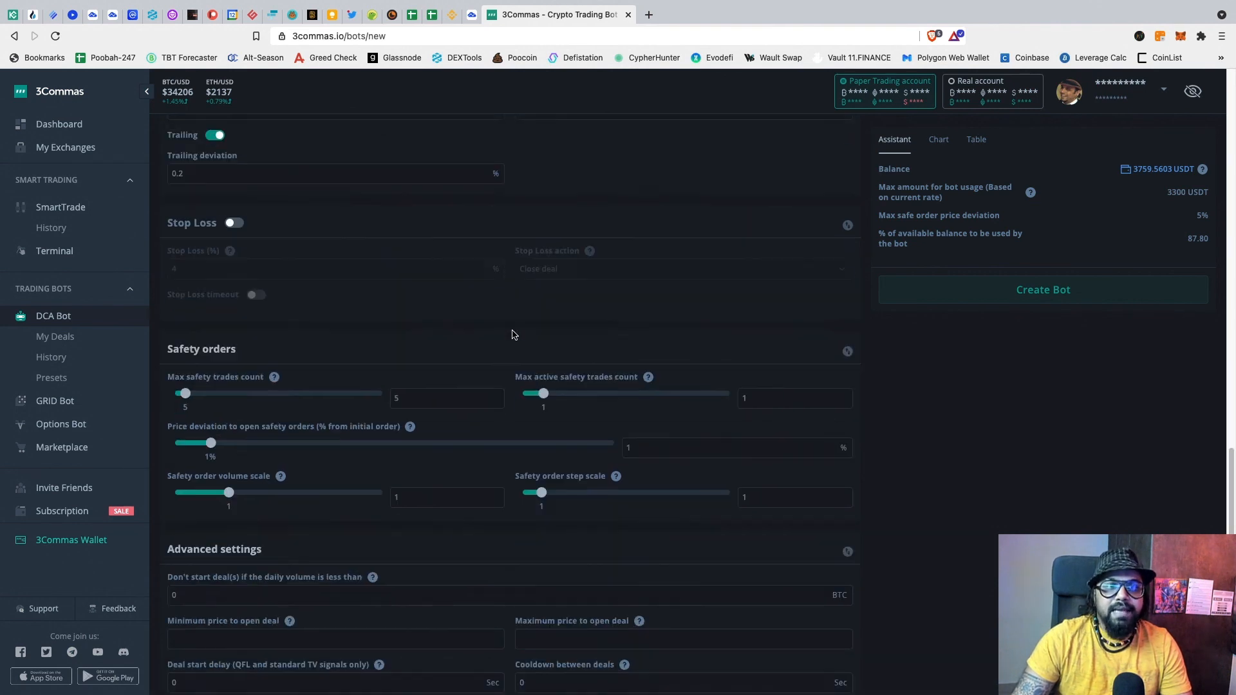
scroll(477, 333, "down", 5)
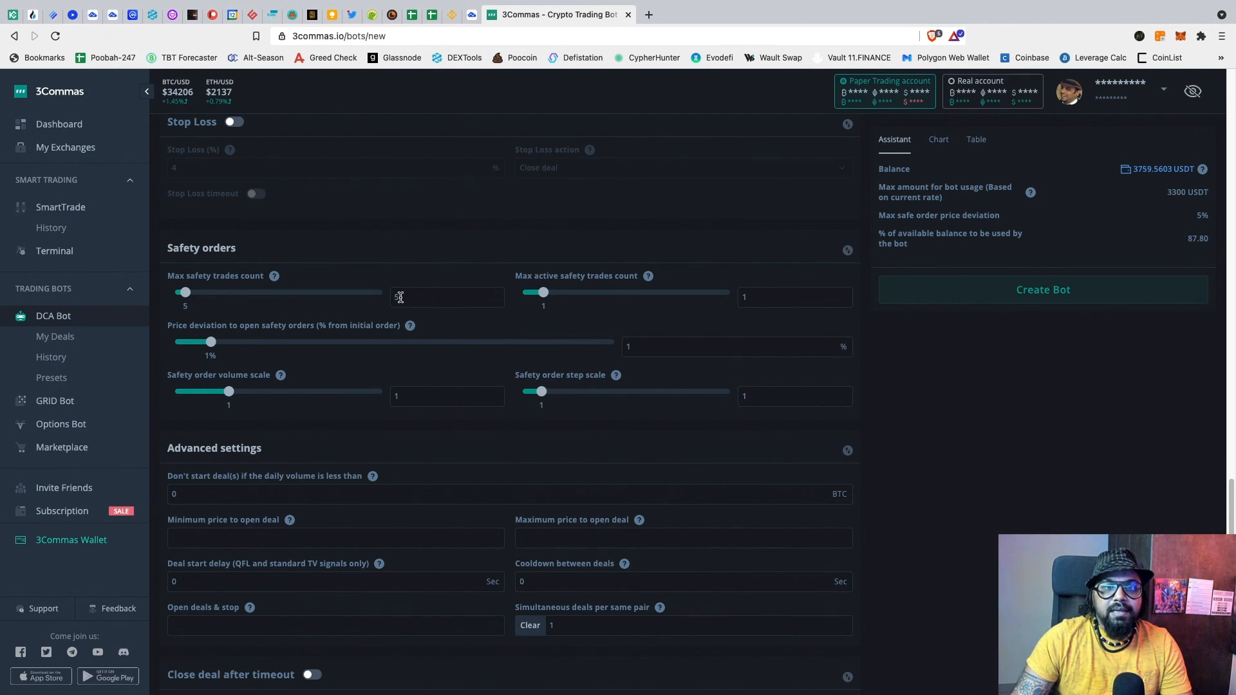
left_click_drag(414, 298, 385, 294)
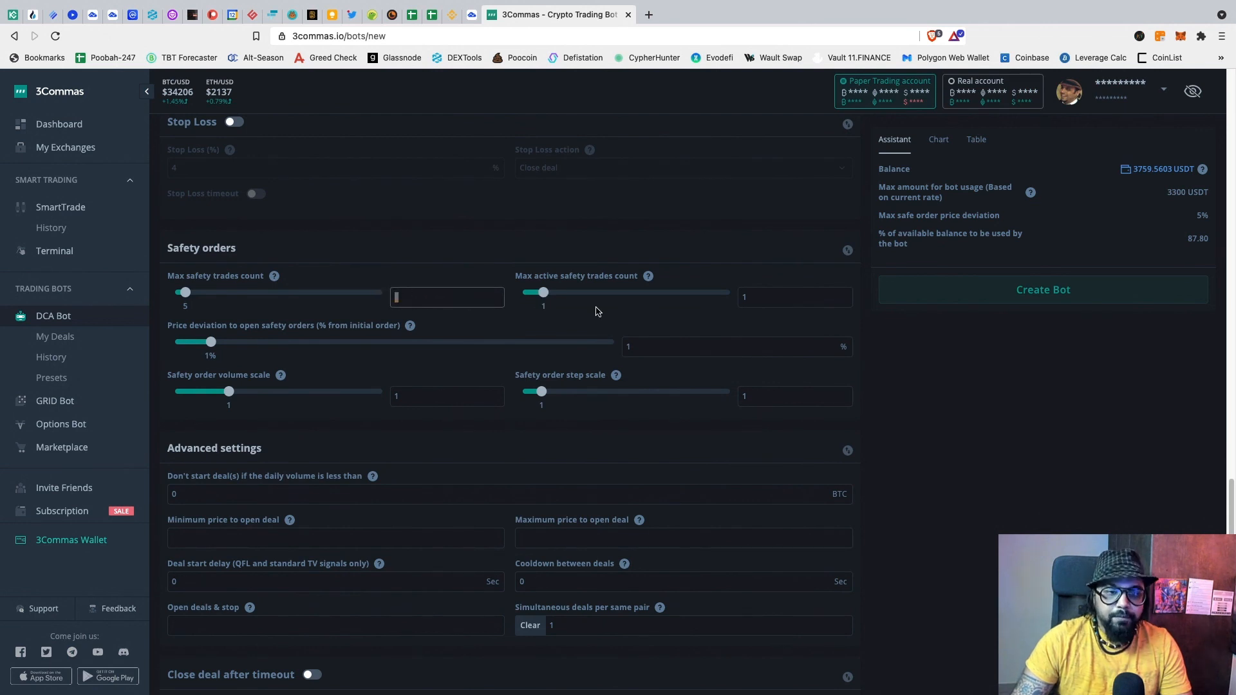
type("3")
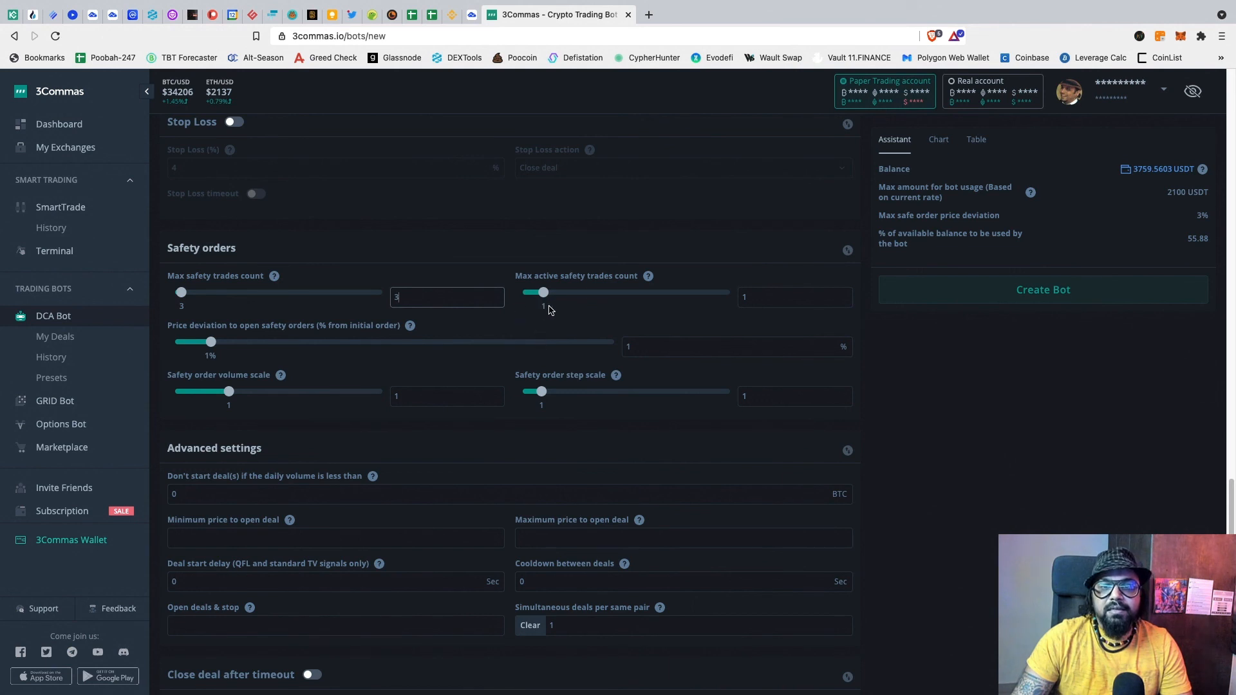
left_click(573, 316)
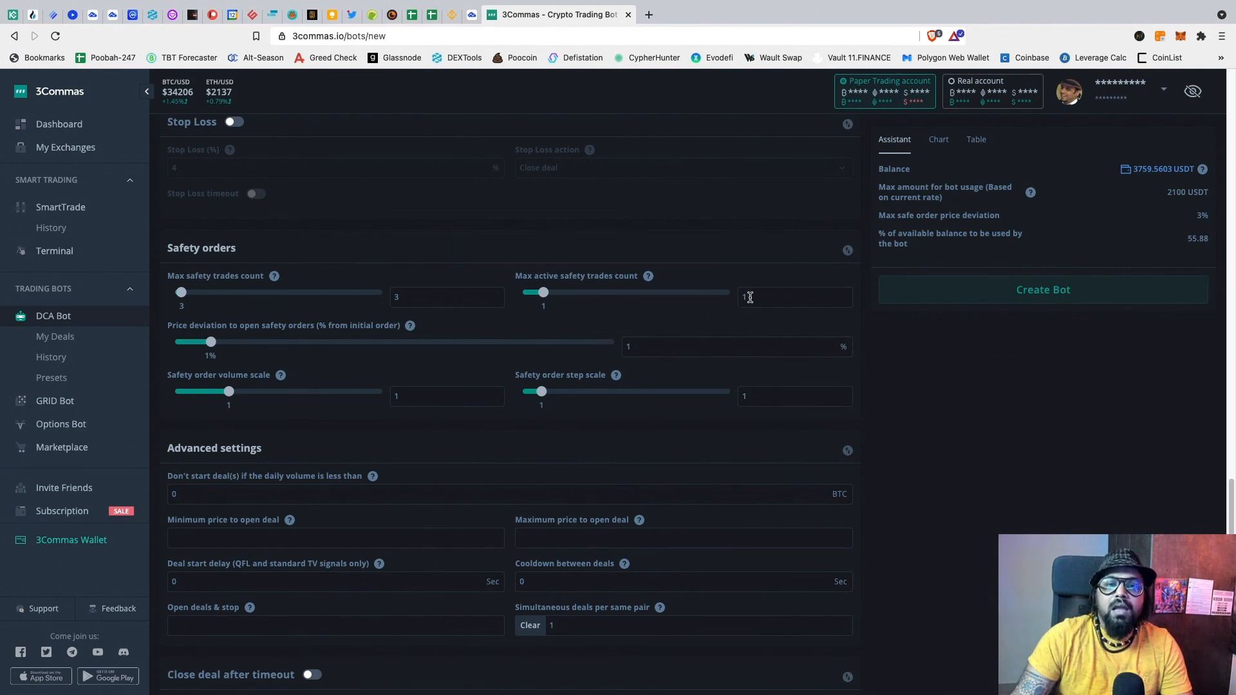
Step: Clear the Max safety trades count field, leaving it empty
left_click_drag(751, 297, 730, 295)
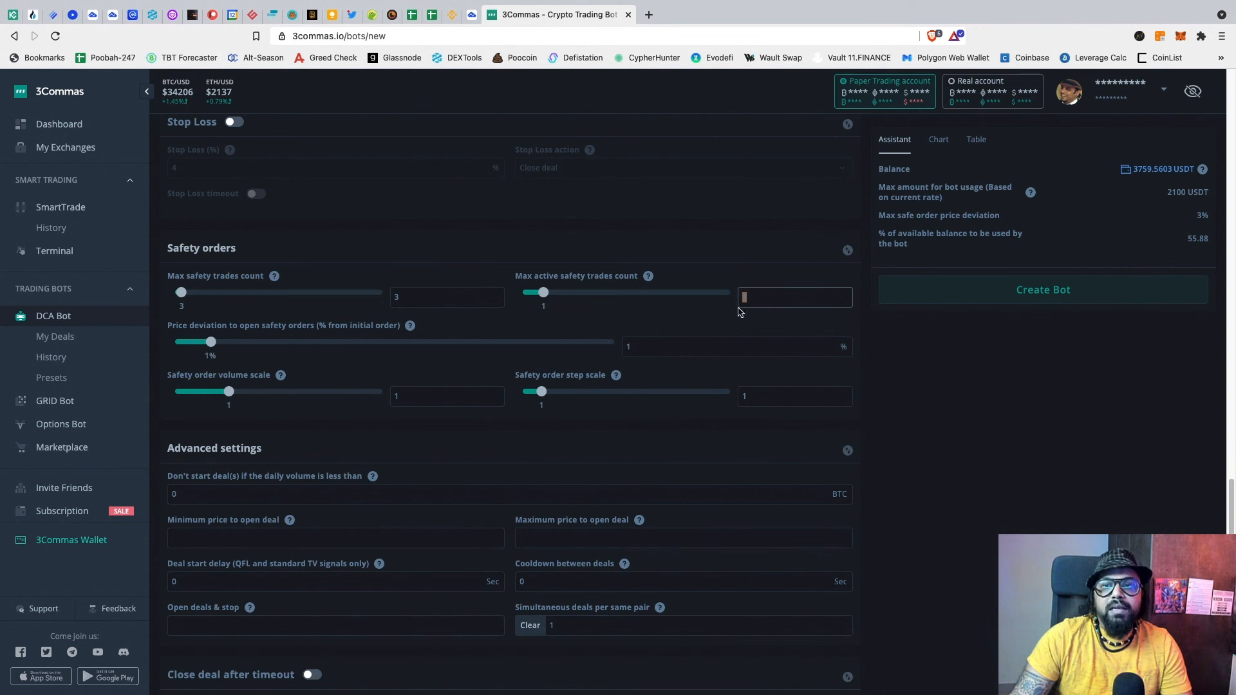
left_click(408, 298)
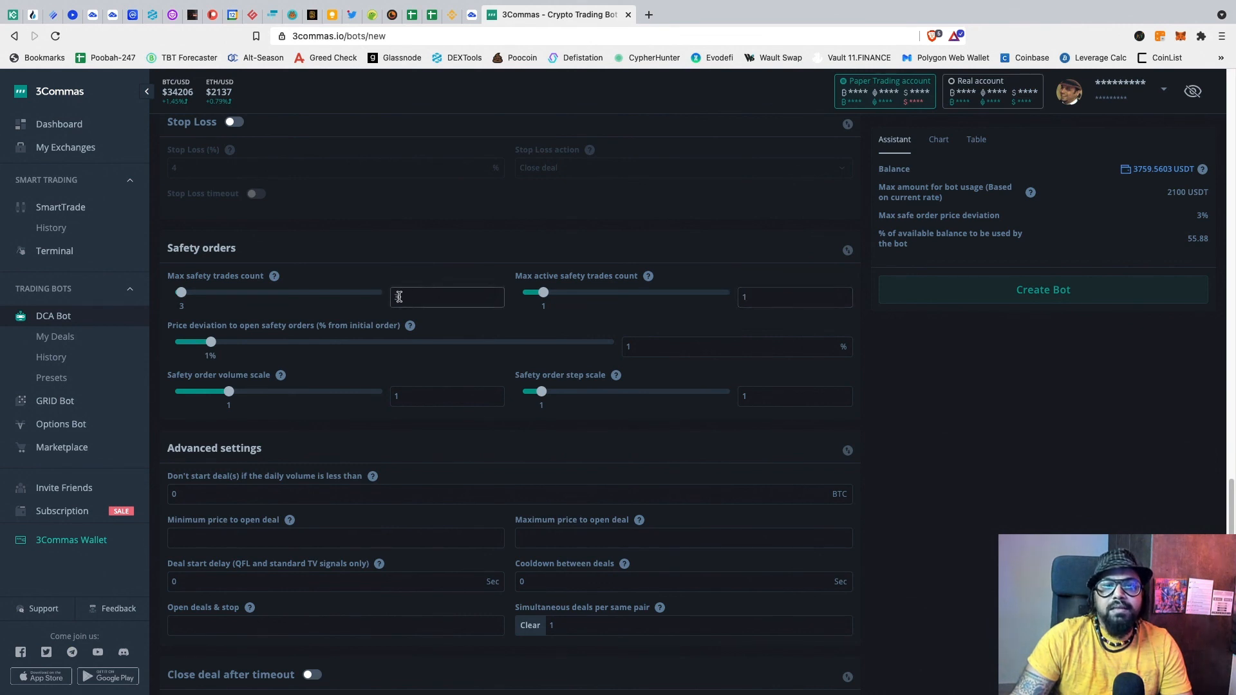
key("BackSpace")
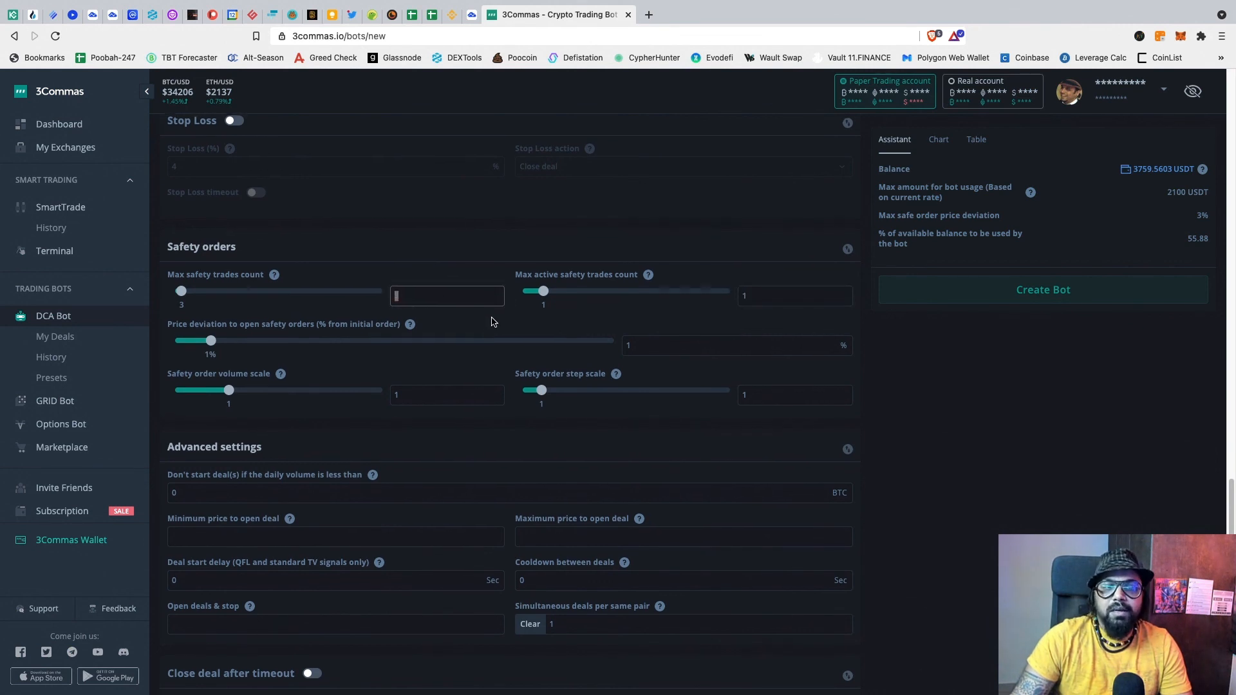
scroll(493, 323, "down", 2)
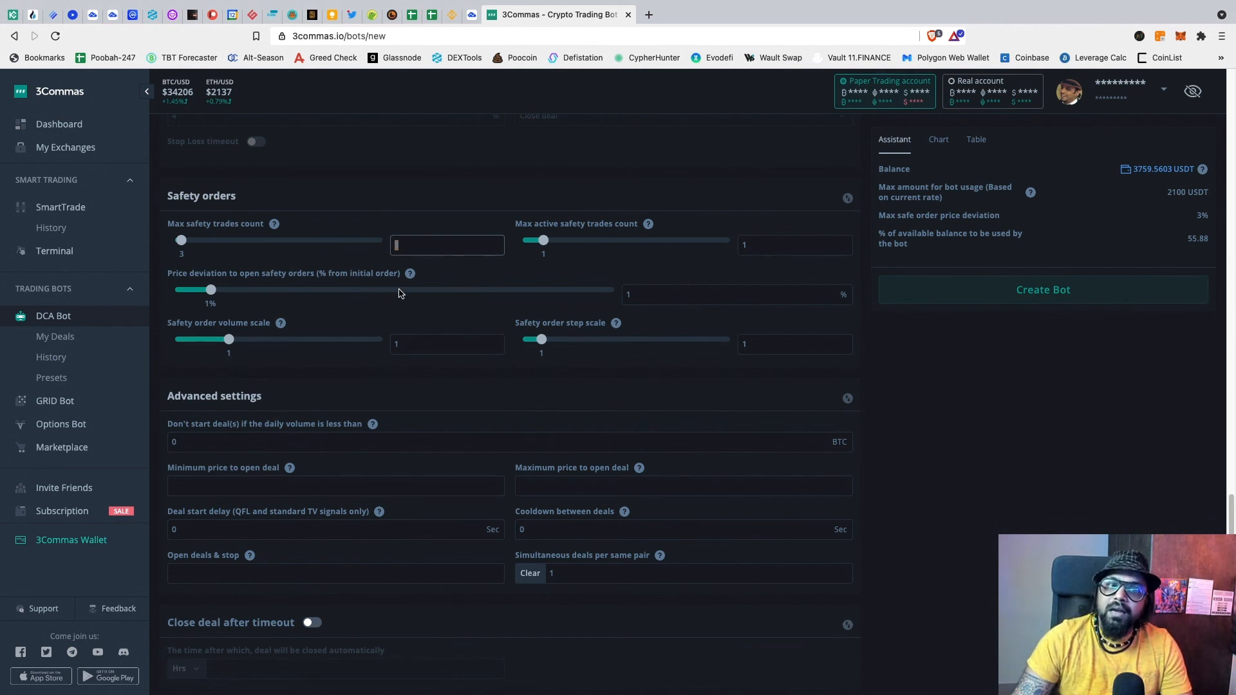
Step: Set safety order price deviation to 7%, giving 21% maximum deviation
left_click(301, 291)
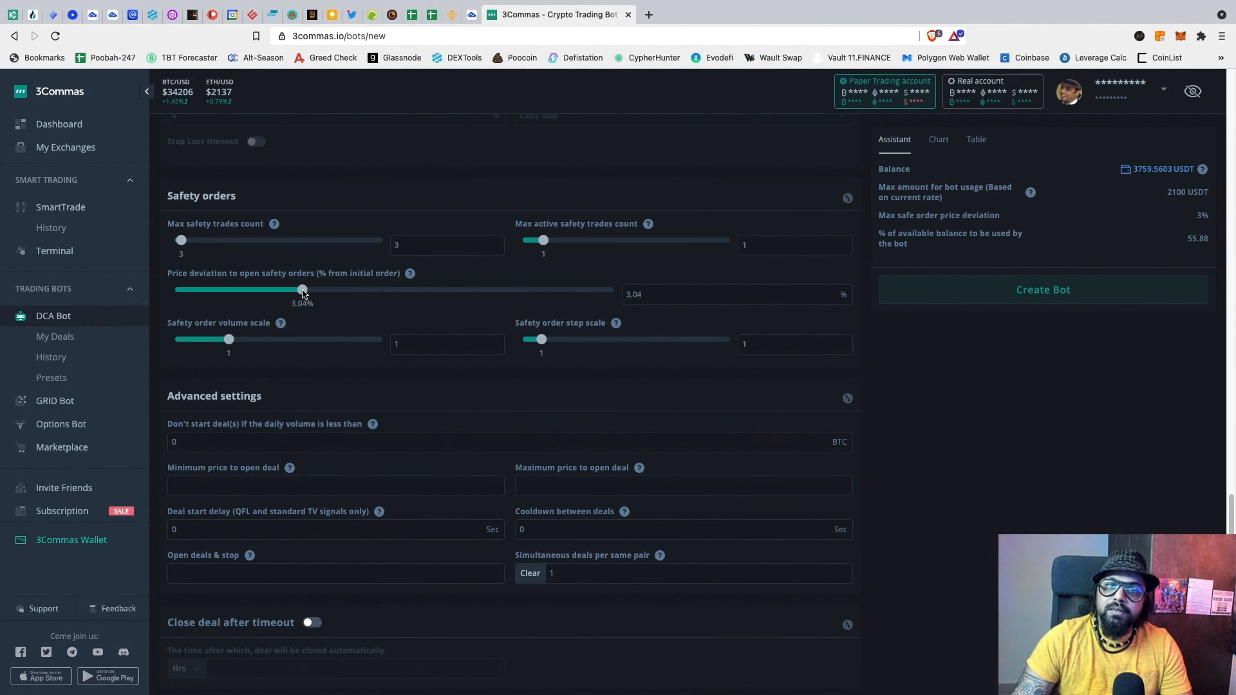
left_click(399, 289)
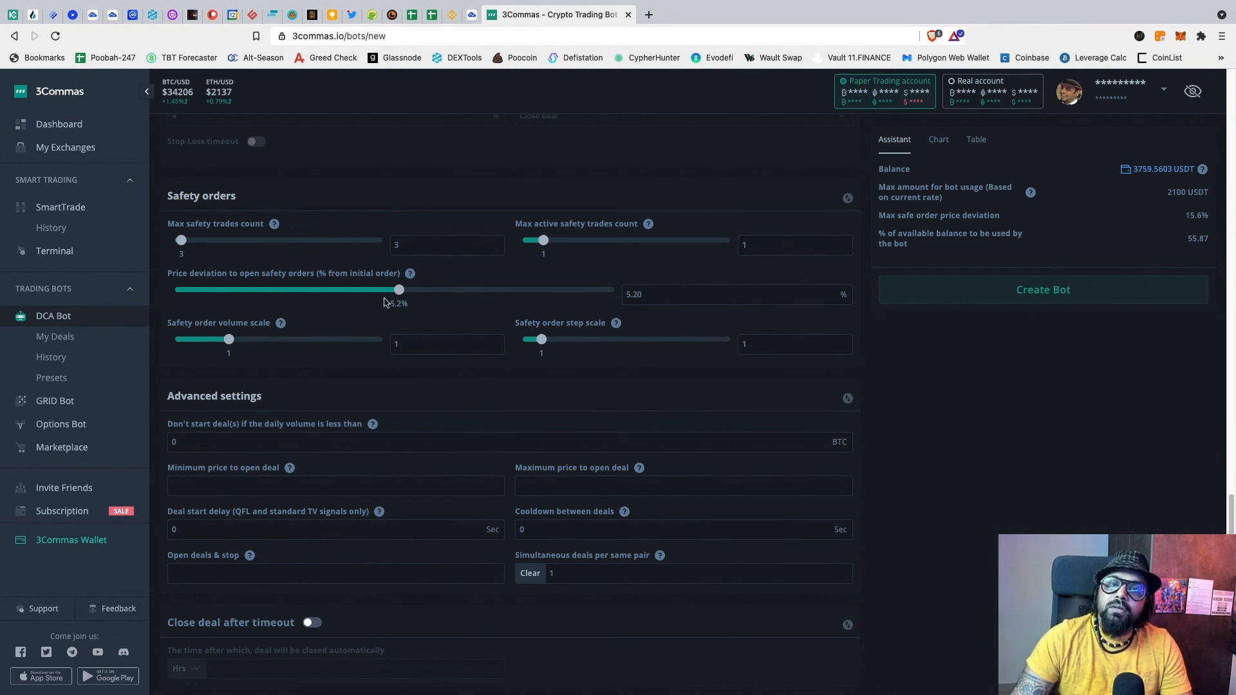
left_click_drag(651, 295, 620, 296)
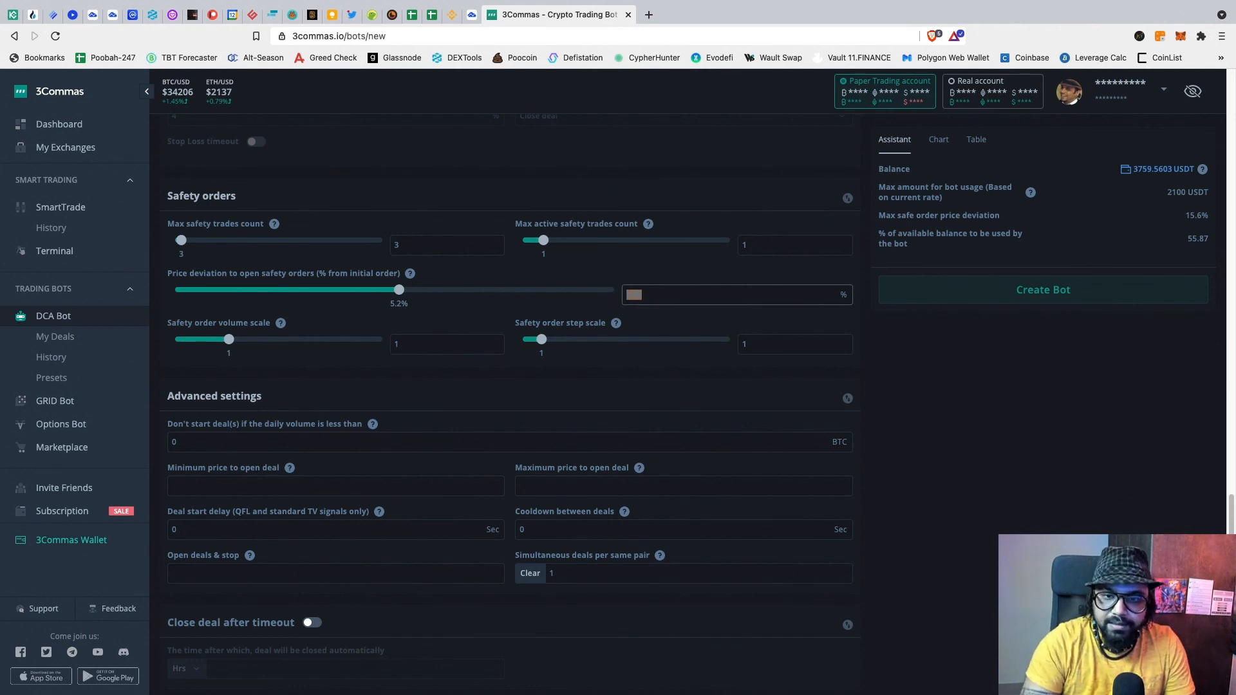
type("7")
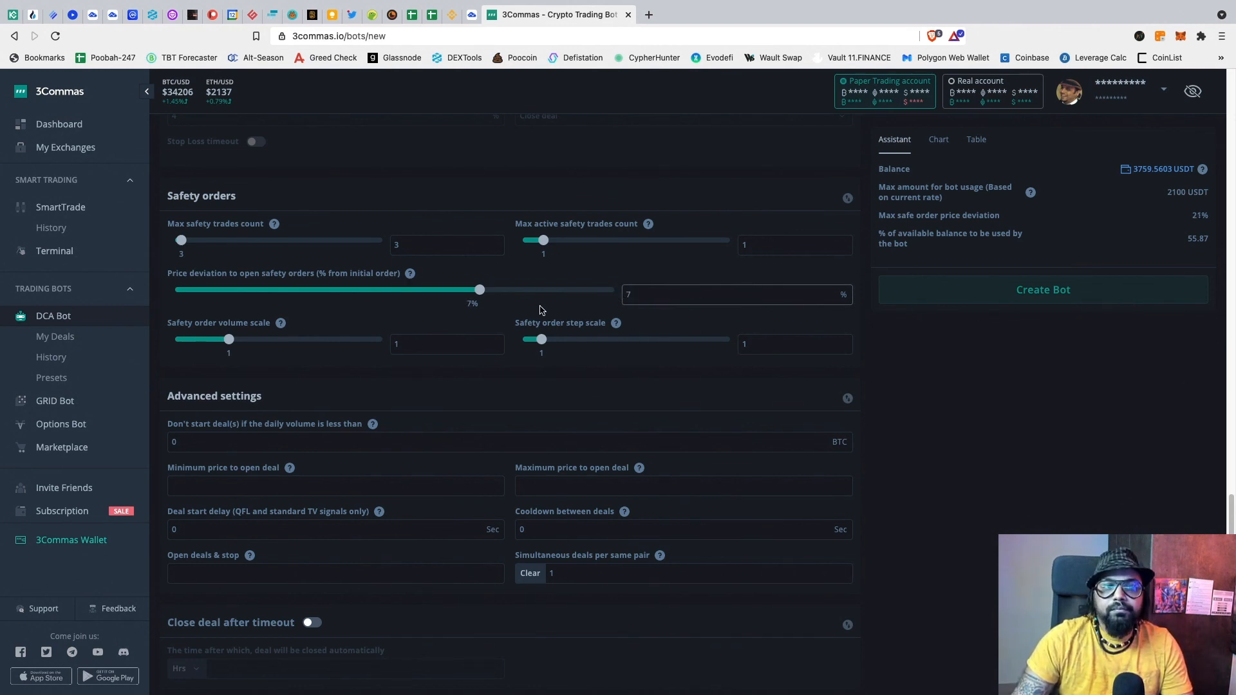
scroll(524, 314, "down", 1)
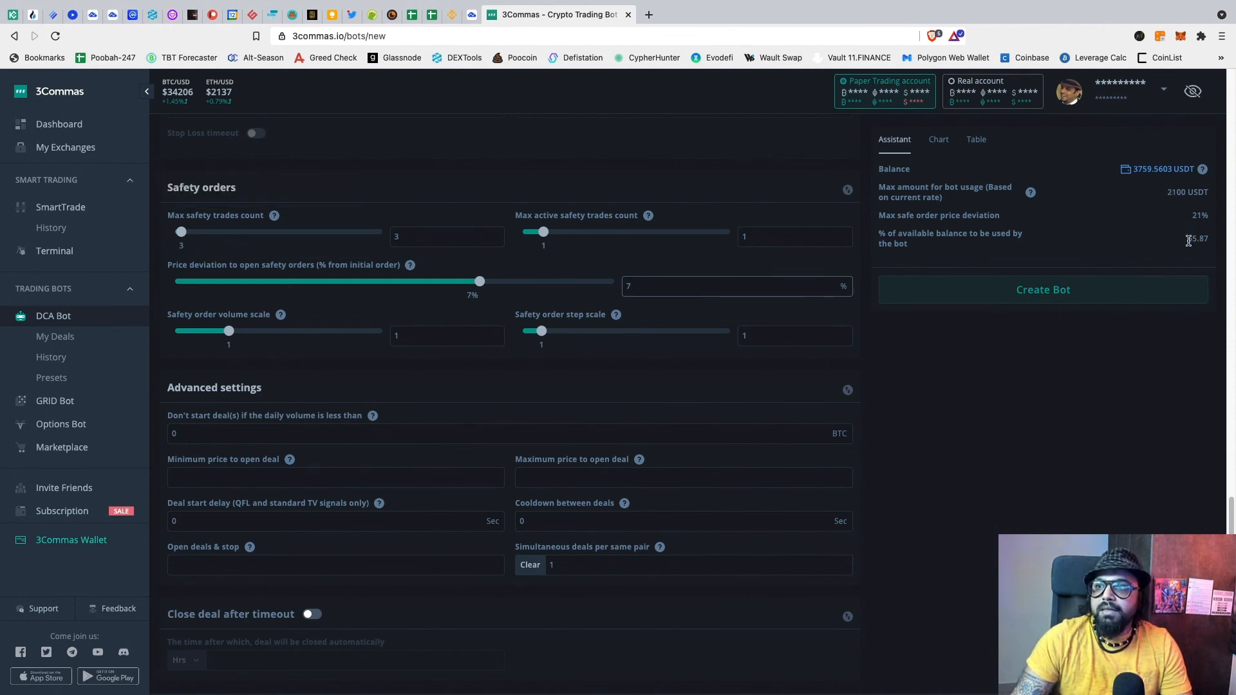
left_click_drag(1188, 240, 1212, 241)
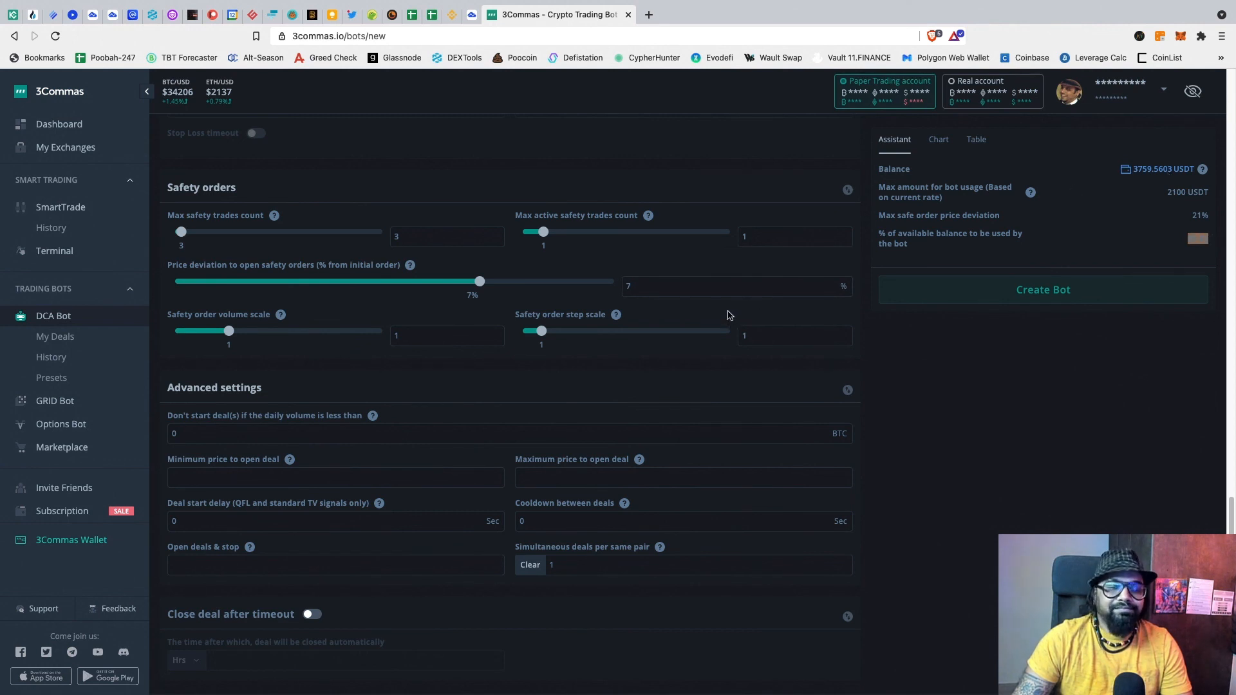
left_click(692, 311)
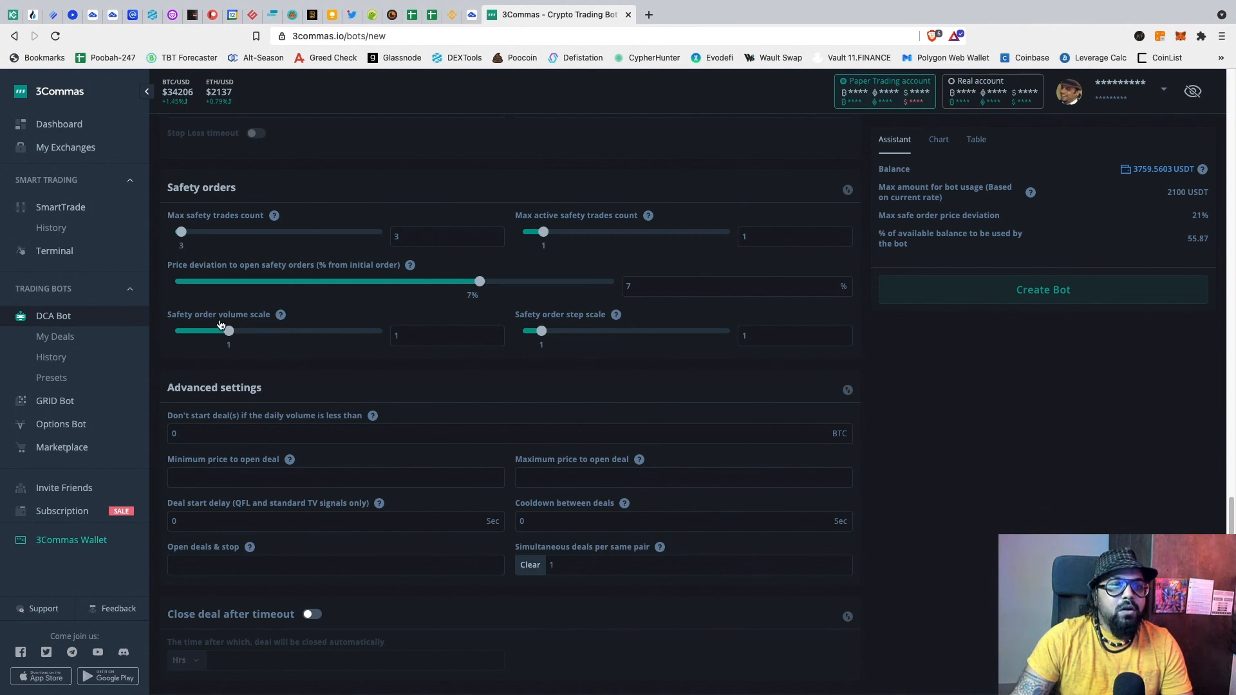
Step: Try safety order volume scales 2 and 1.5, settle on 1, and view the per-step amounts table
left_click(396, 335)
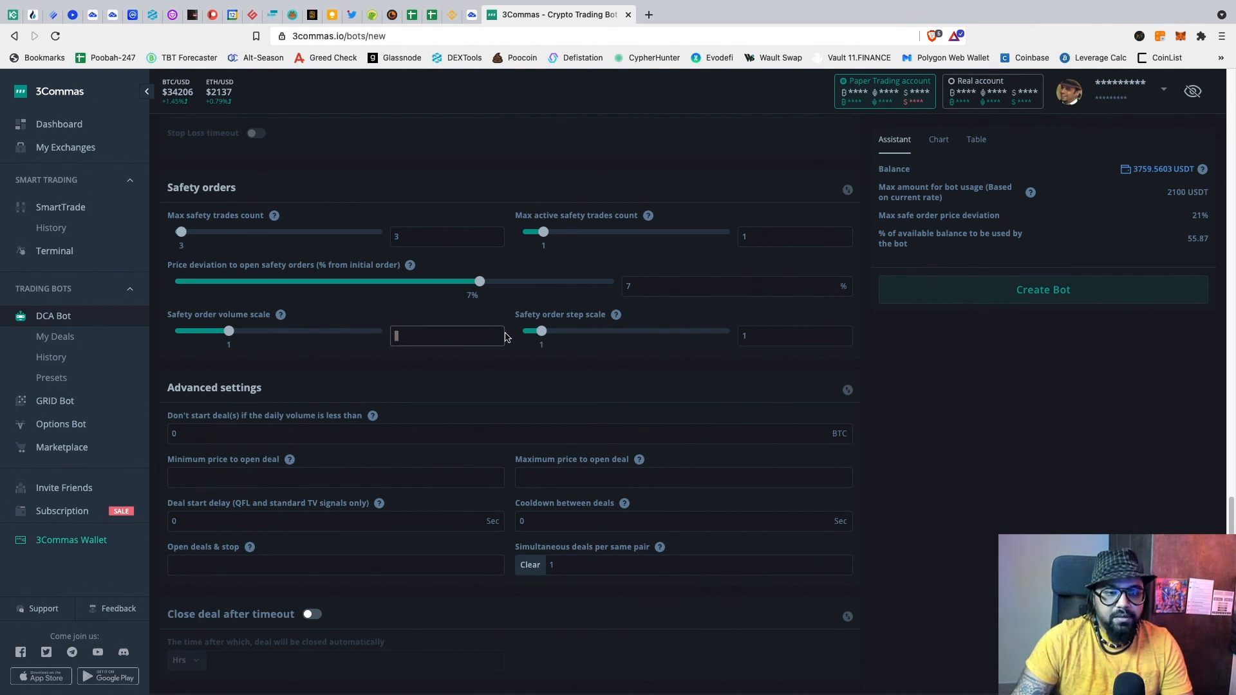
type("2")
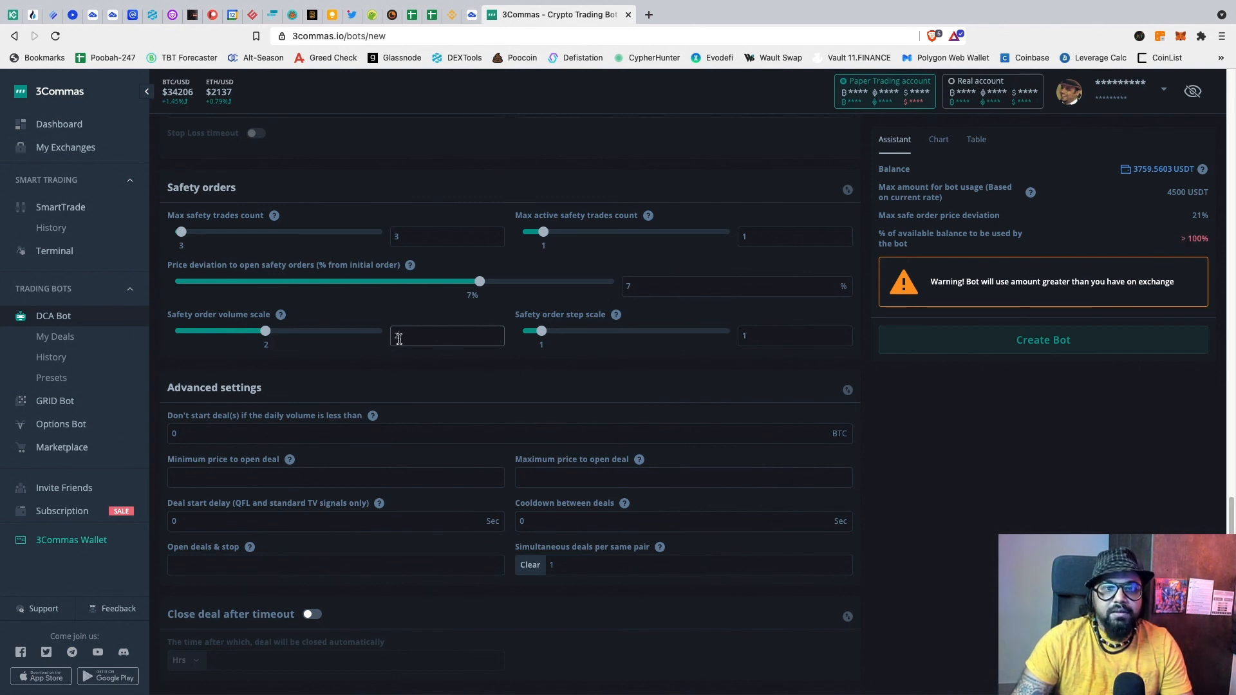
key("BackSpace")
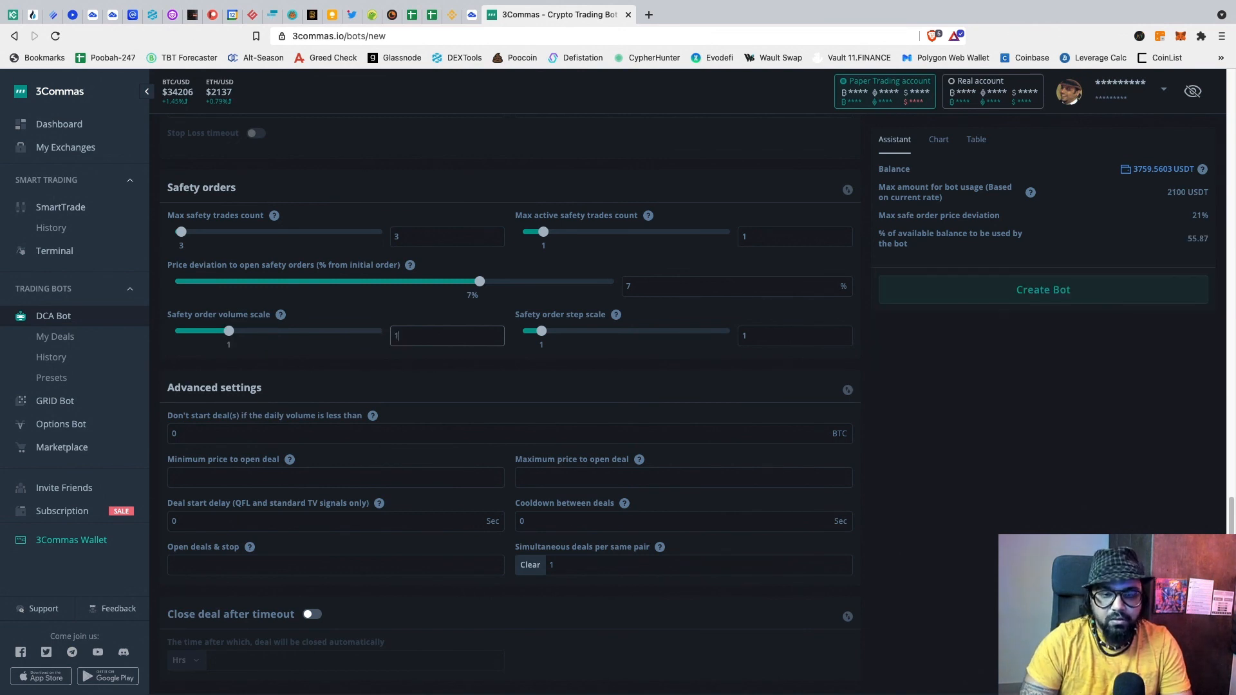
type("1.5")
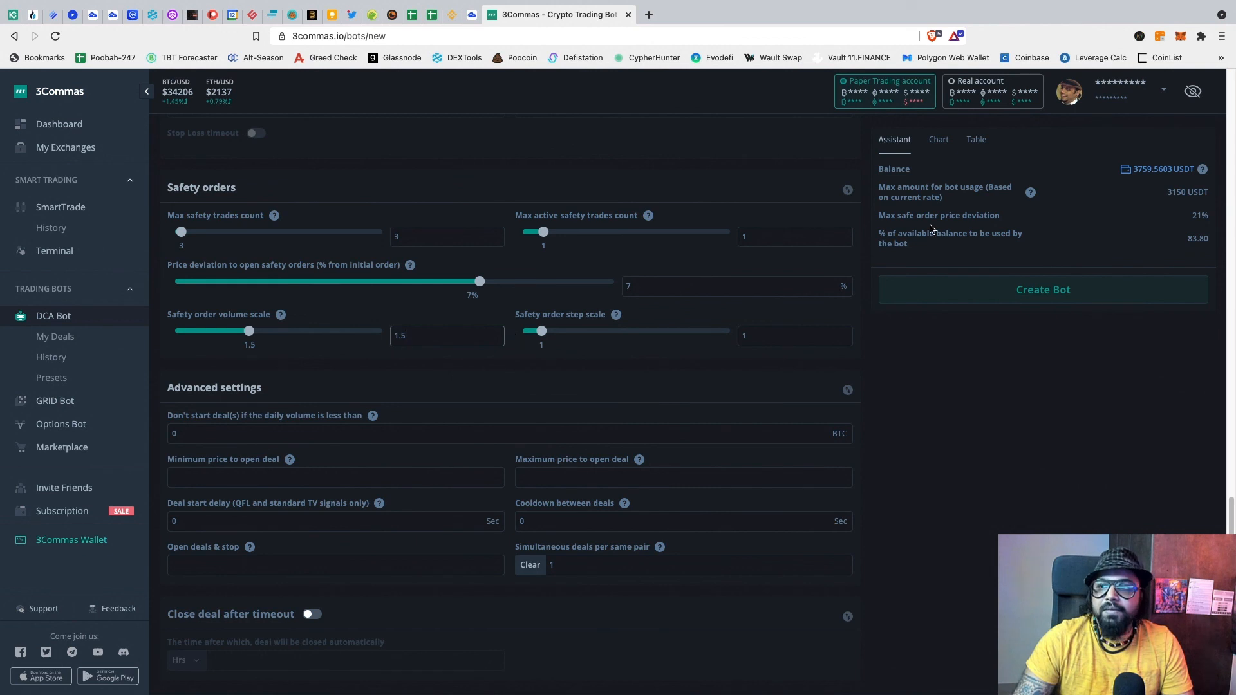
double_click(419, 337)
type("1")
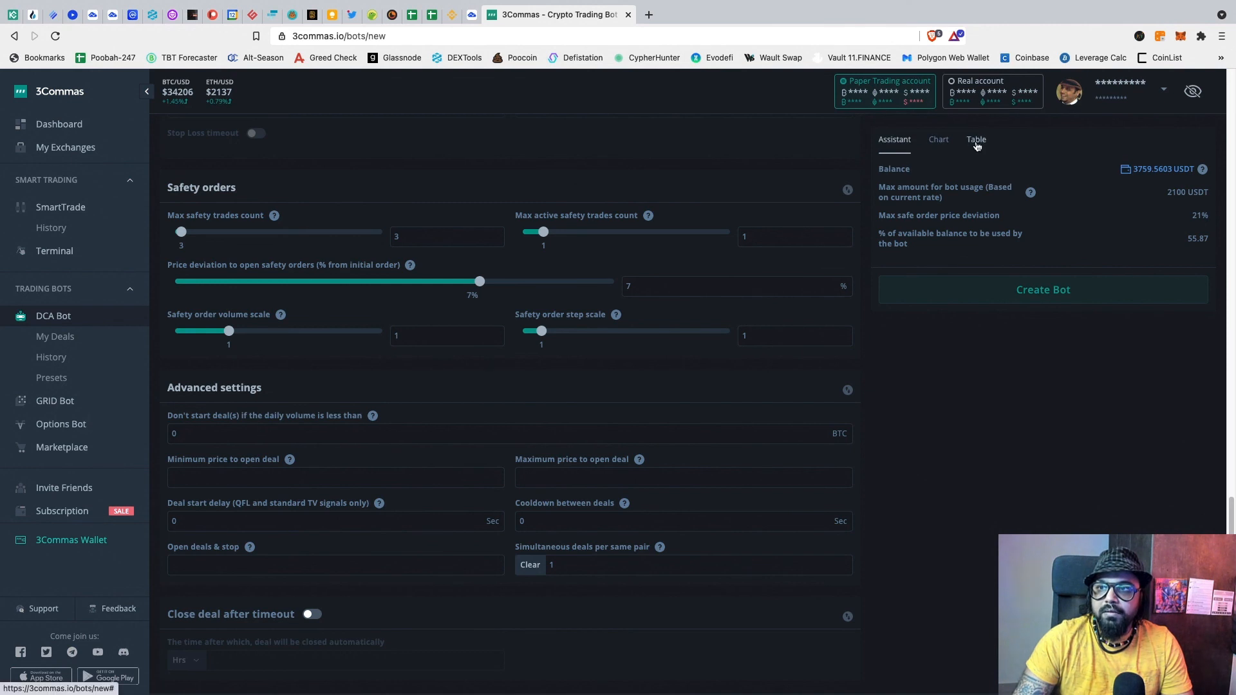
left_click(976, 143)
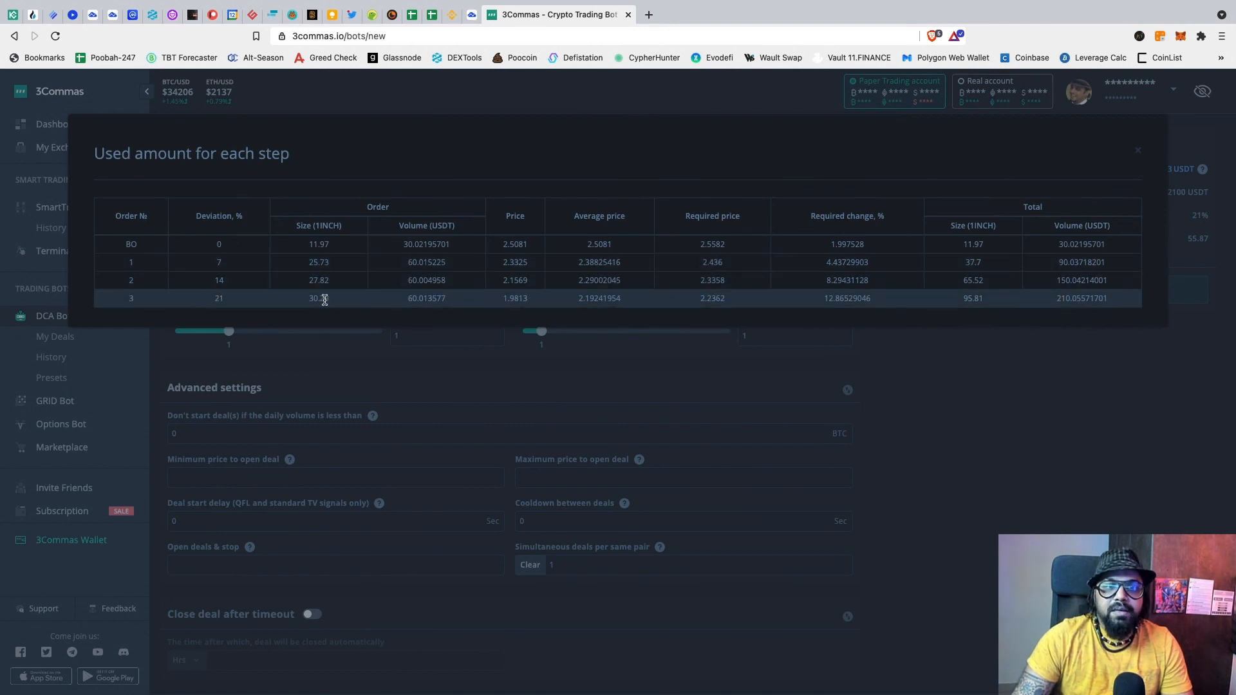
Step: Change the safety order volume scale from 1 to 1.3 and recheck the per-step amounts table
left_click(435, 334)
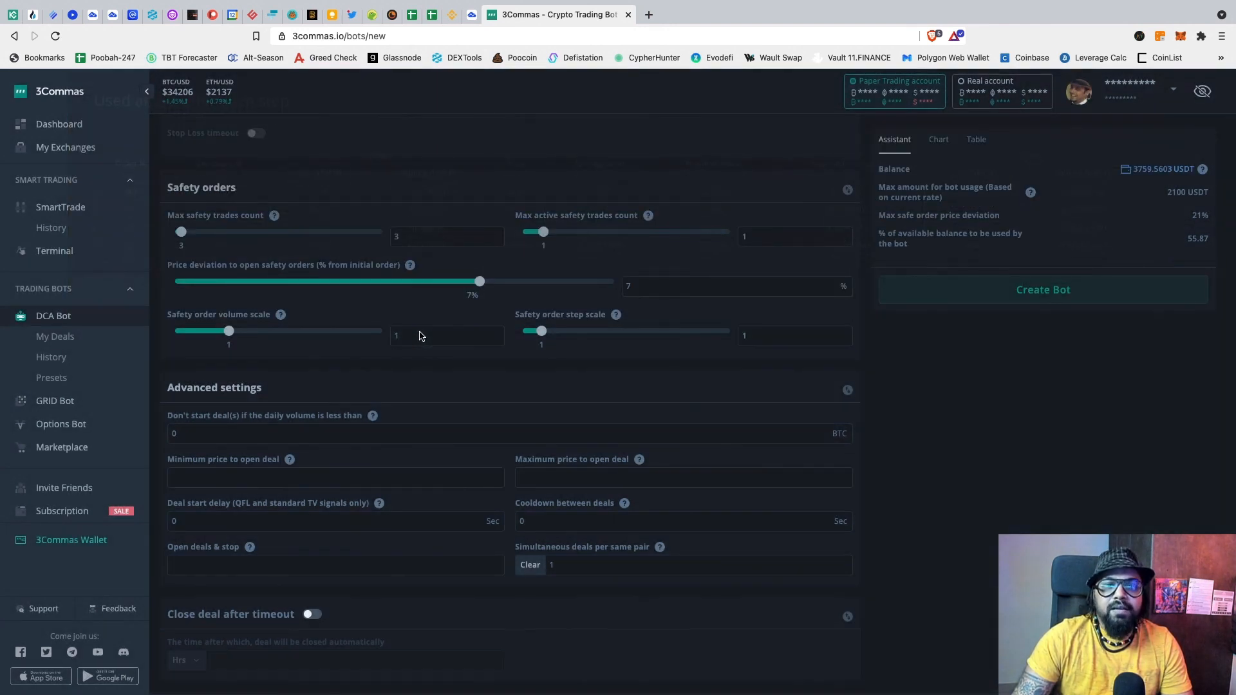
left_click(405, 343)
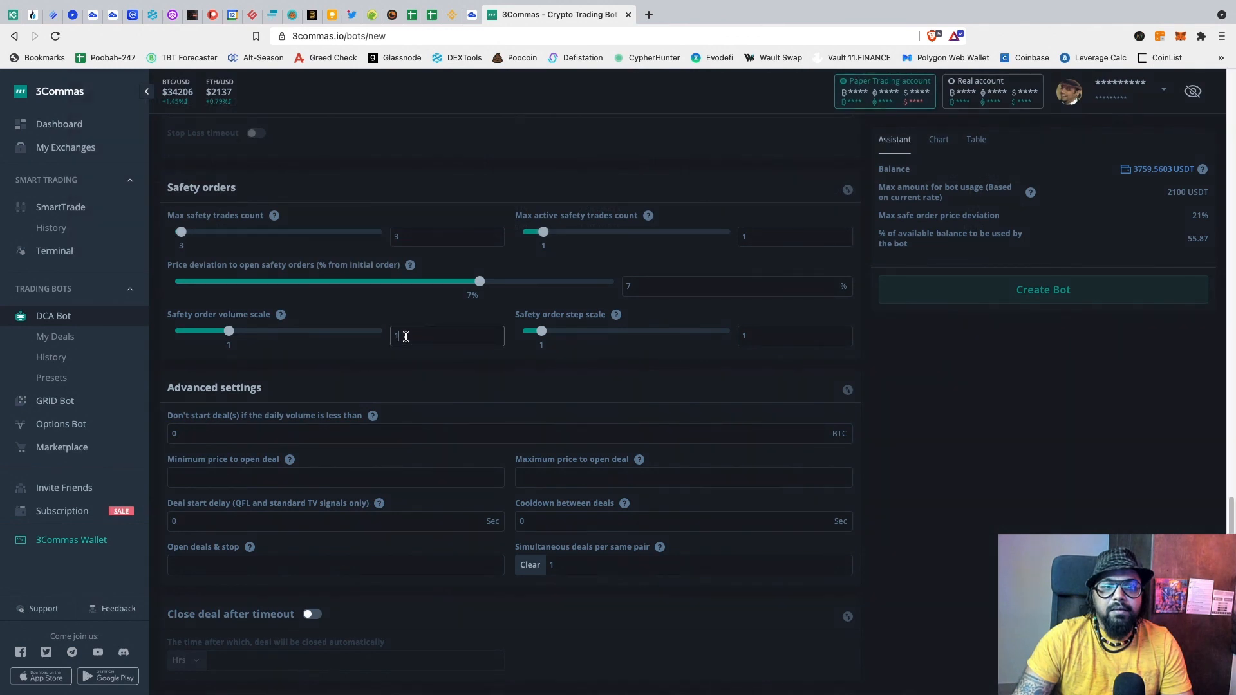
type(".3")
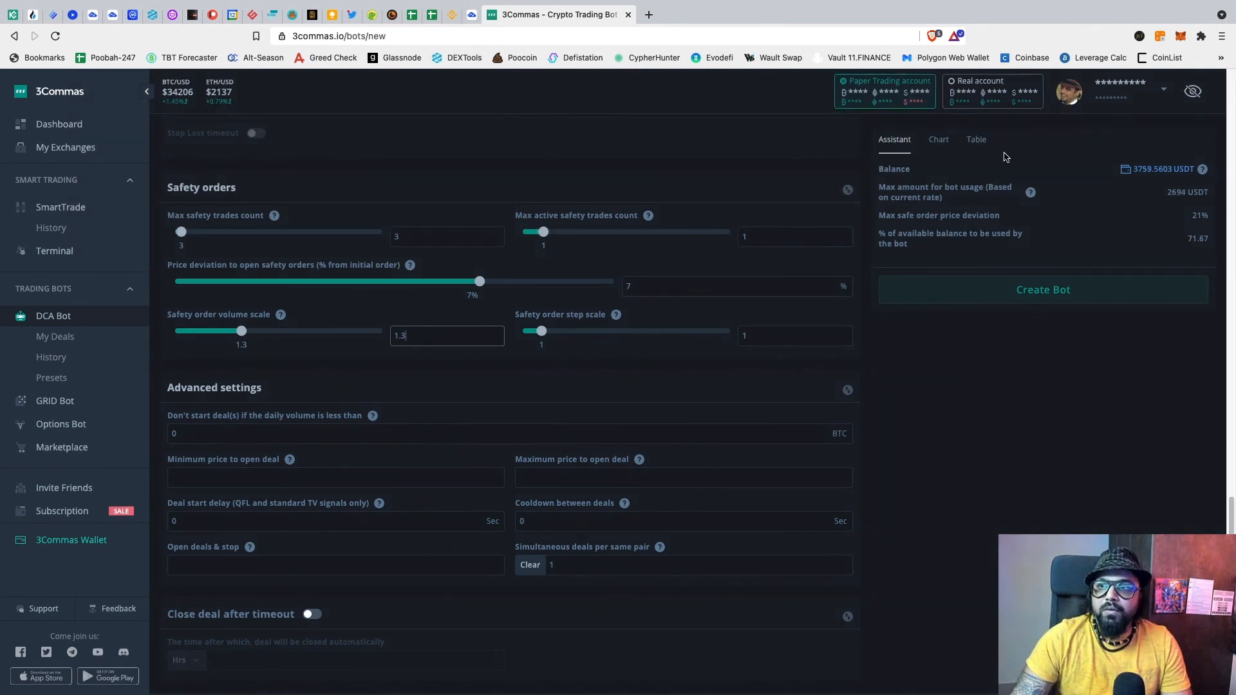
left_click(976, 142)
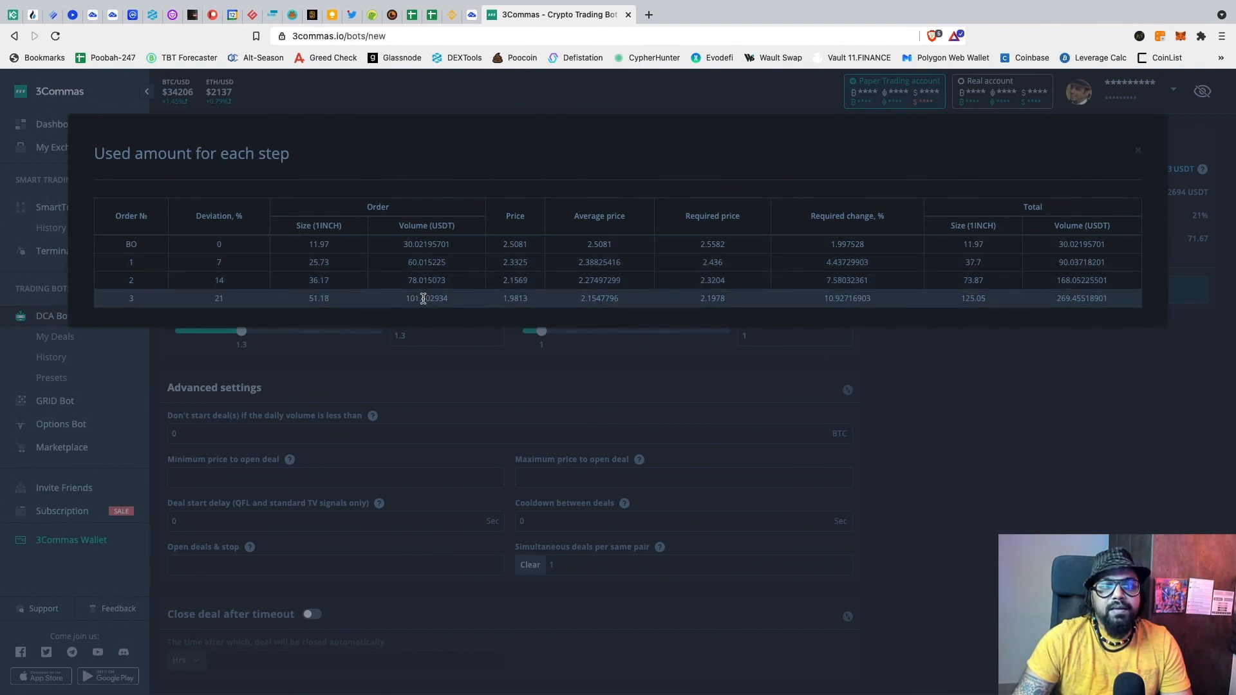
left_click(498, 372)
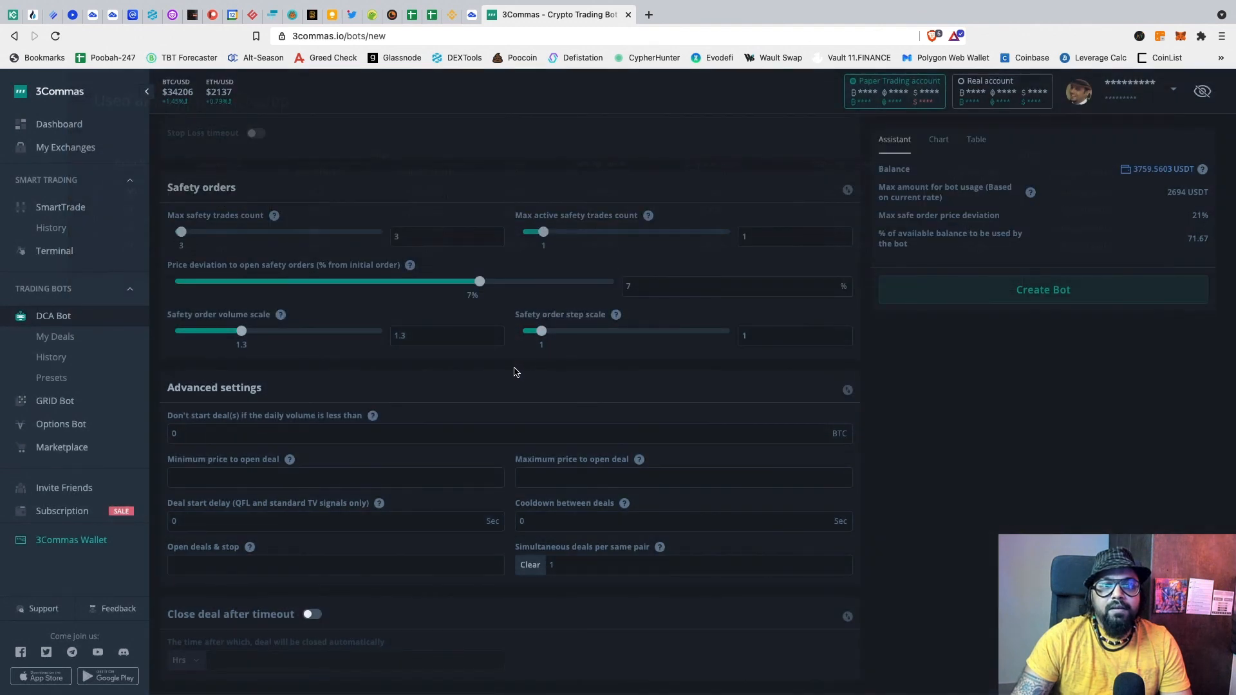
left_click(976, 139)
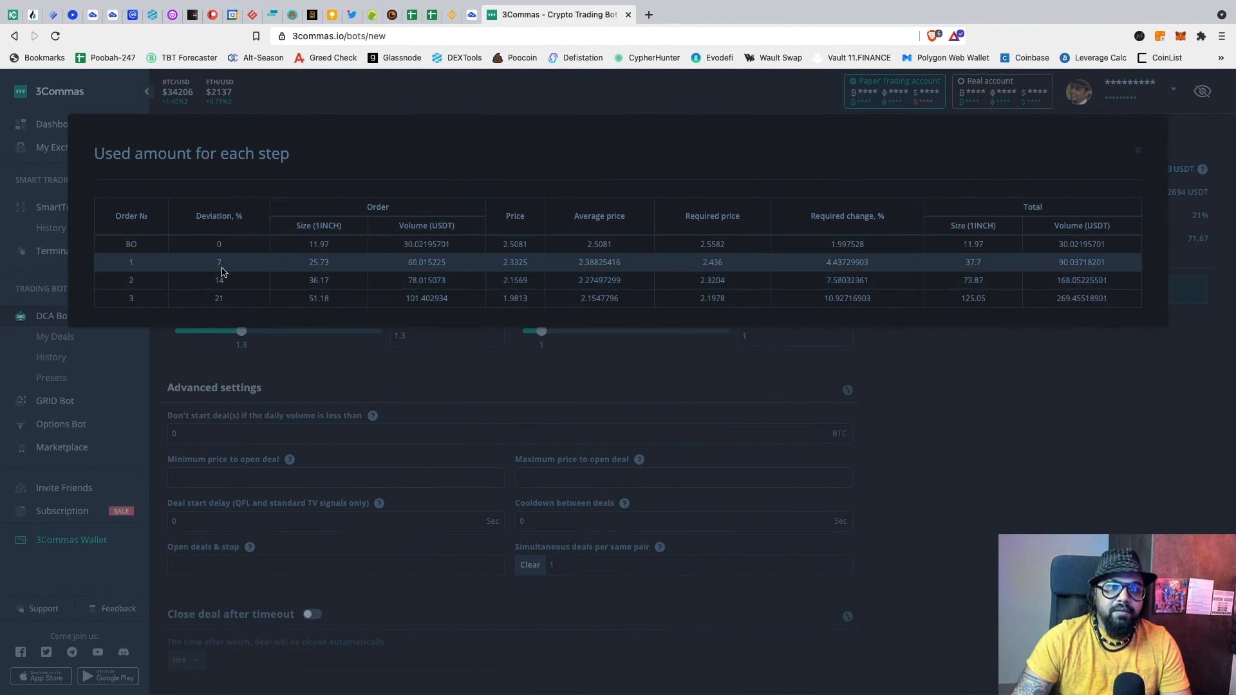
left_click(441, 361)
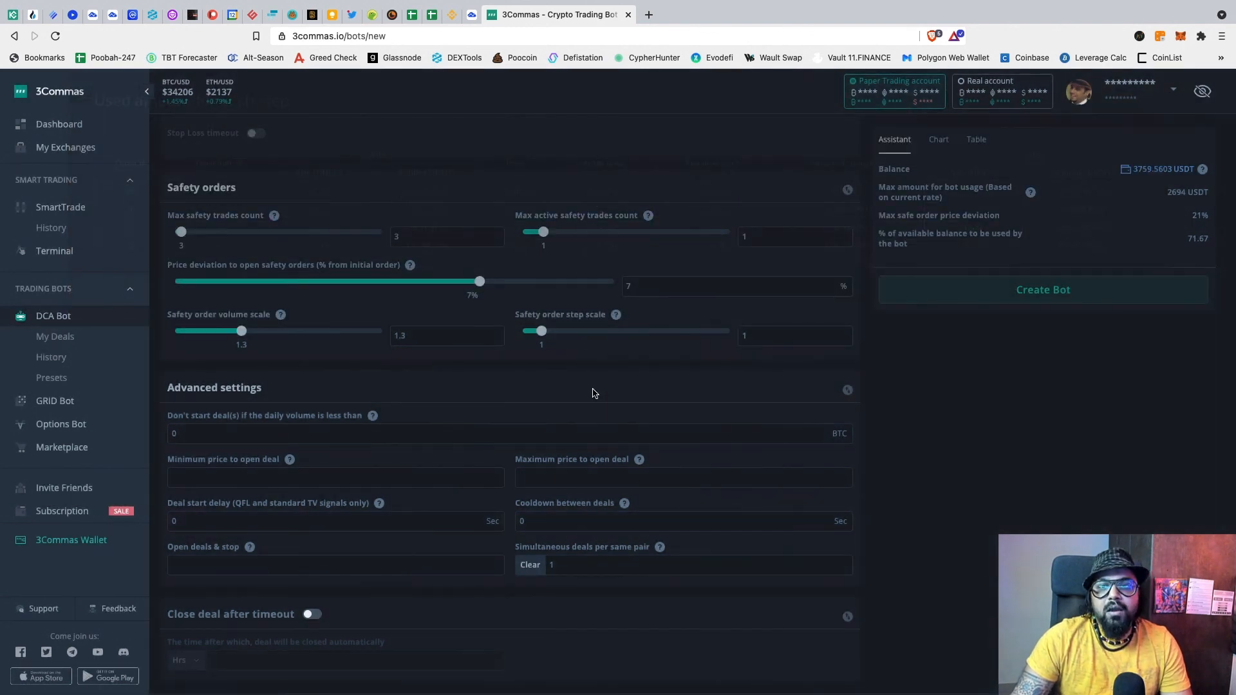
left_click(750, 336)
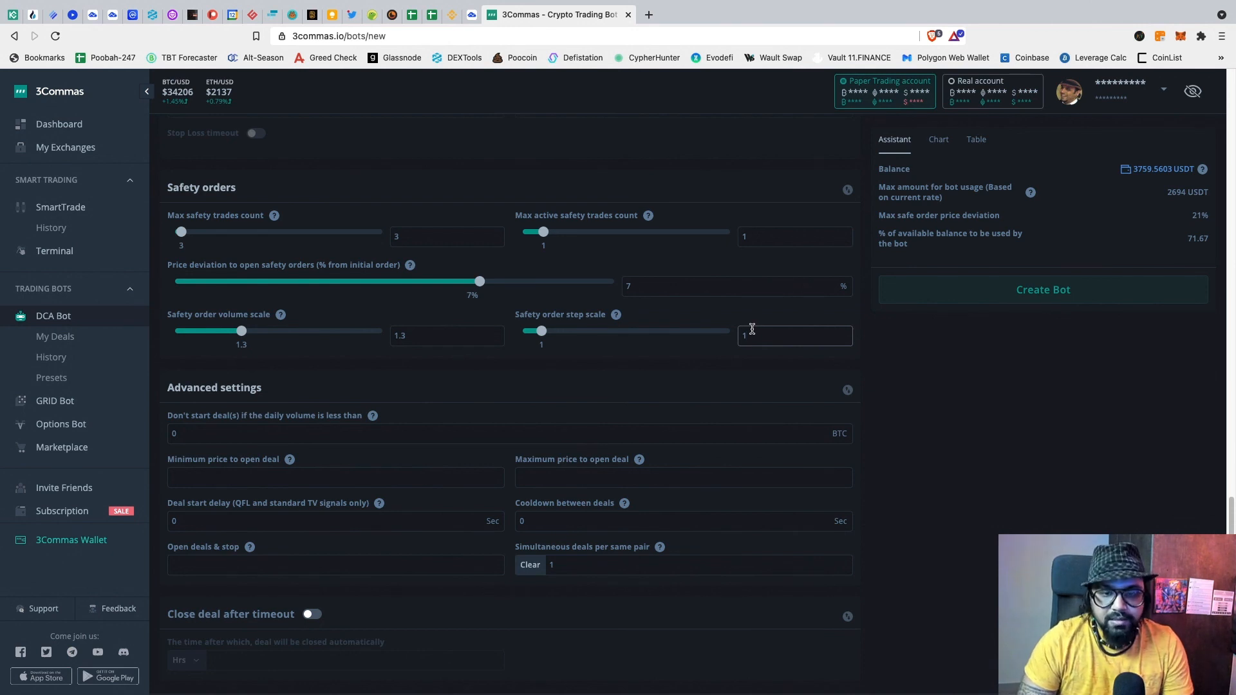
Step: Set safety order step scale to 1.3 and review the resulting 7, 16.1 and 27.93% steps
type(".3")
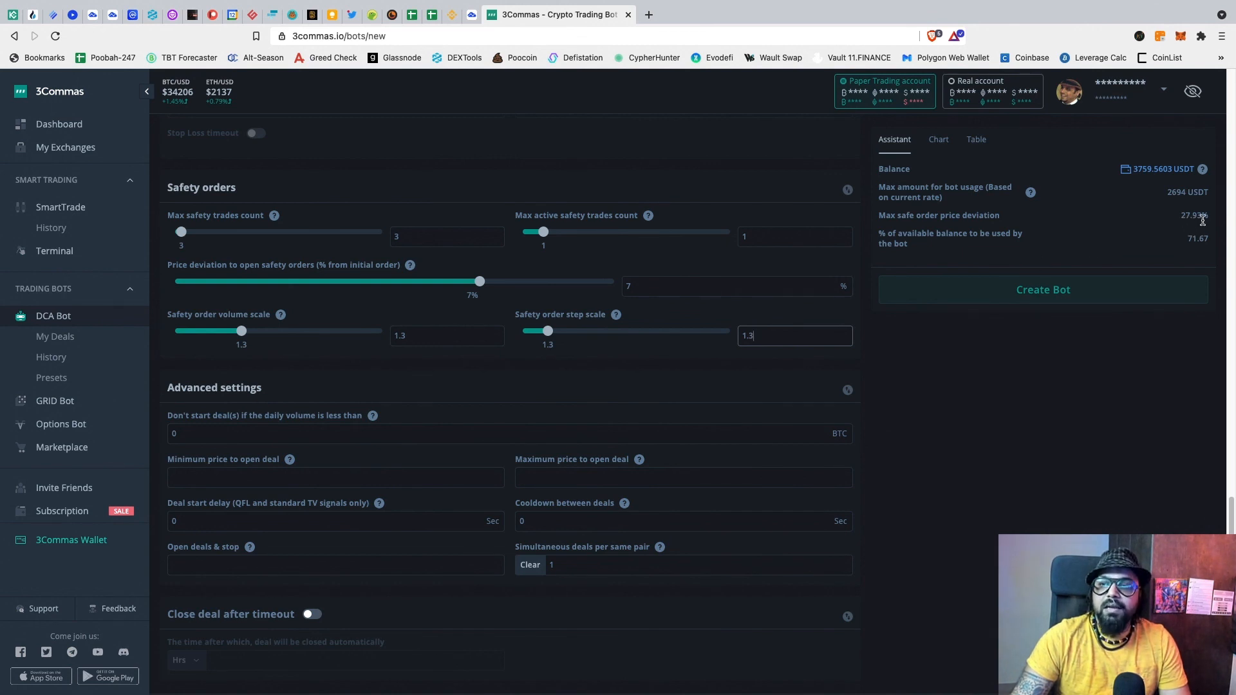
left_click(976, 141)
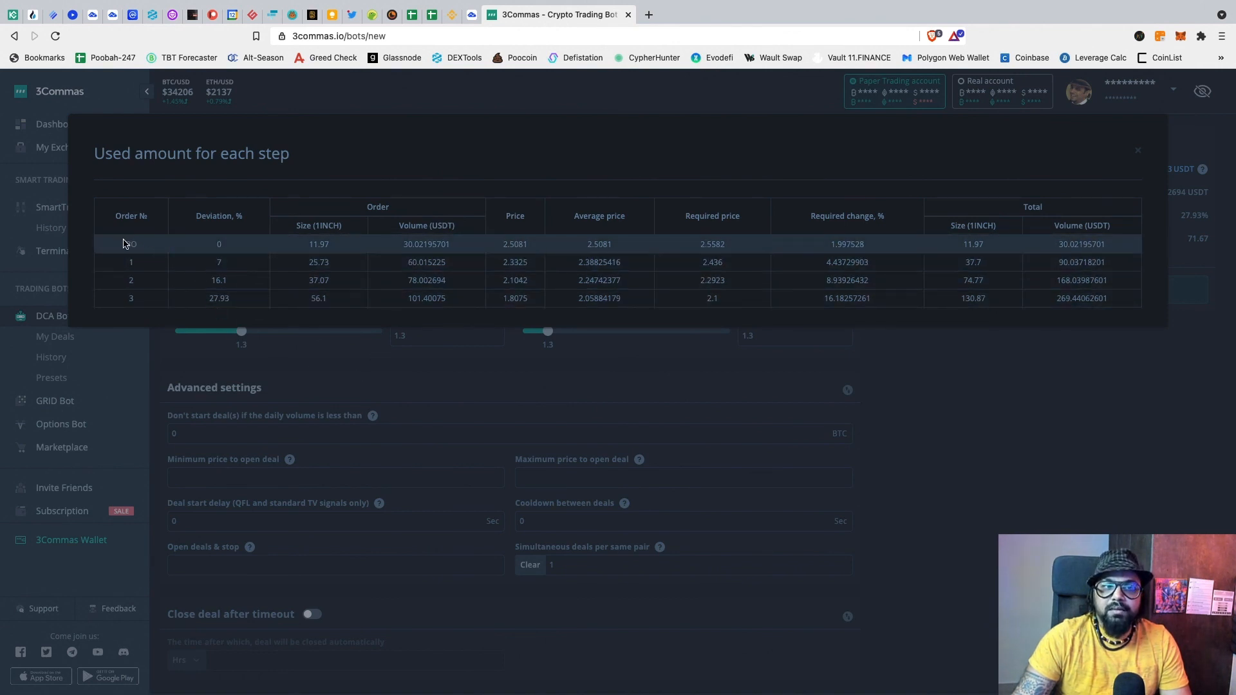
left_click(420, 367)
scroll(453, 367, "down", 1)
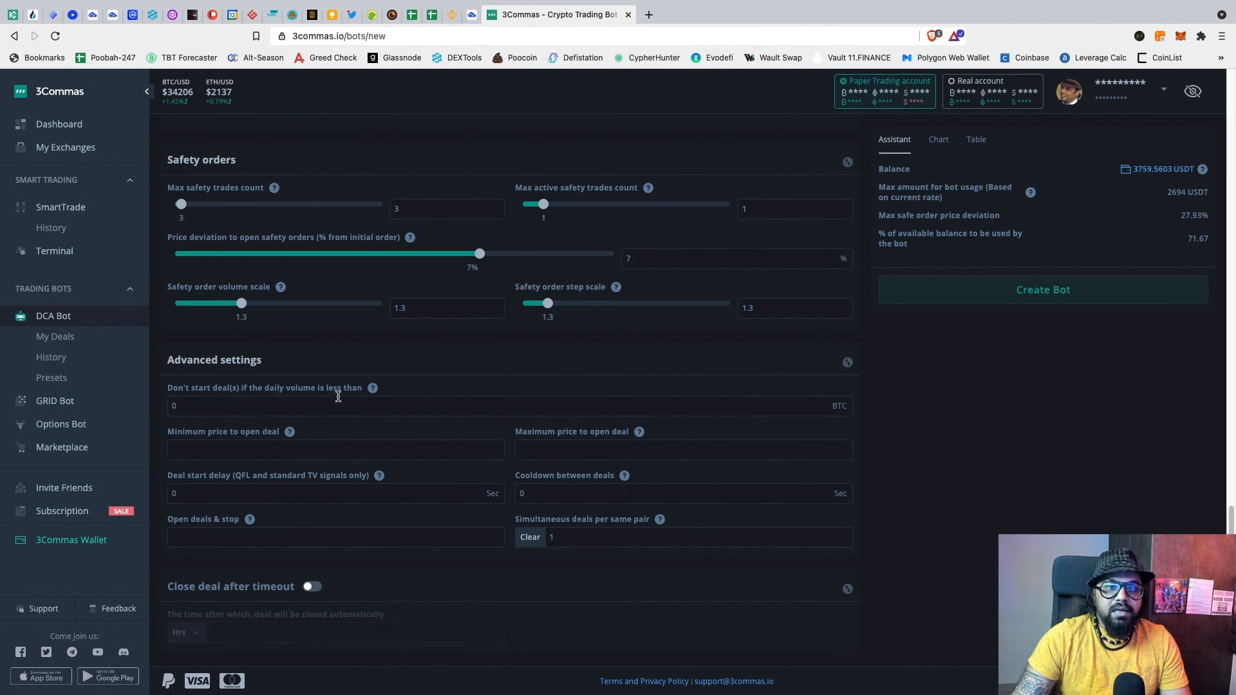
Step: Require 10 BTC minimum daily volume and an 1800-second cooldown, keeping 1 simultaneous deal per pair
left_click(216, 406)
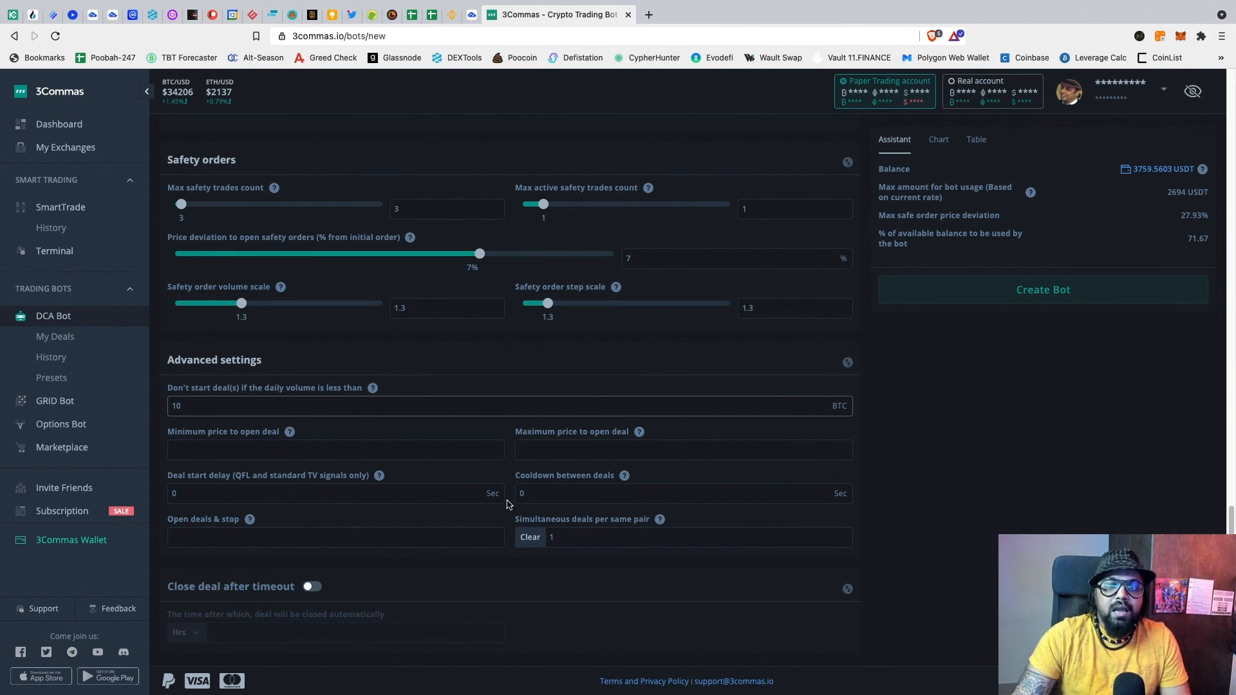
mouse_move(563, 505)
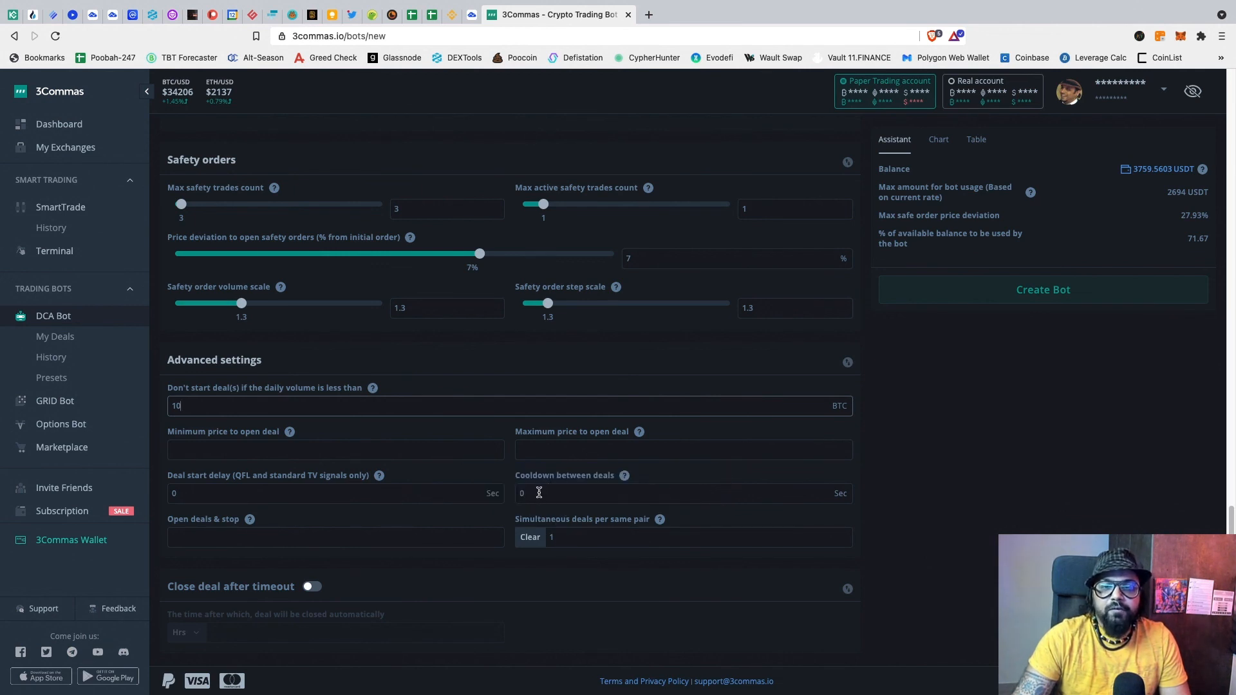
left_click(539, 493)
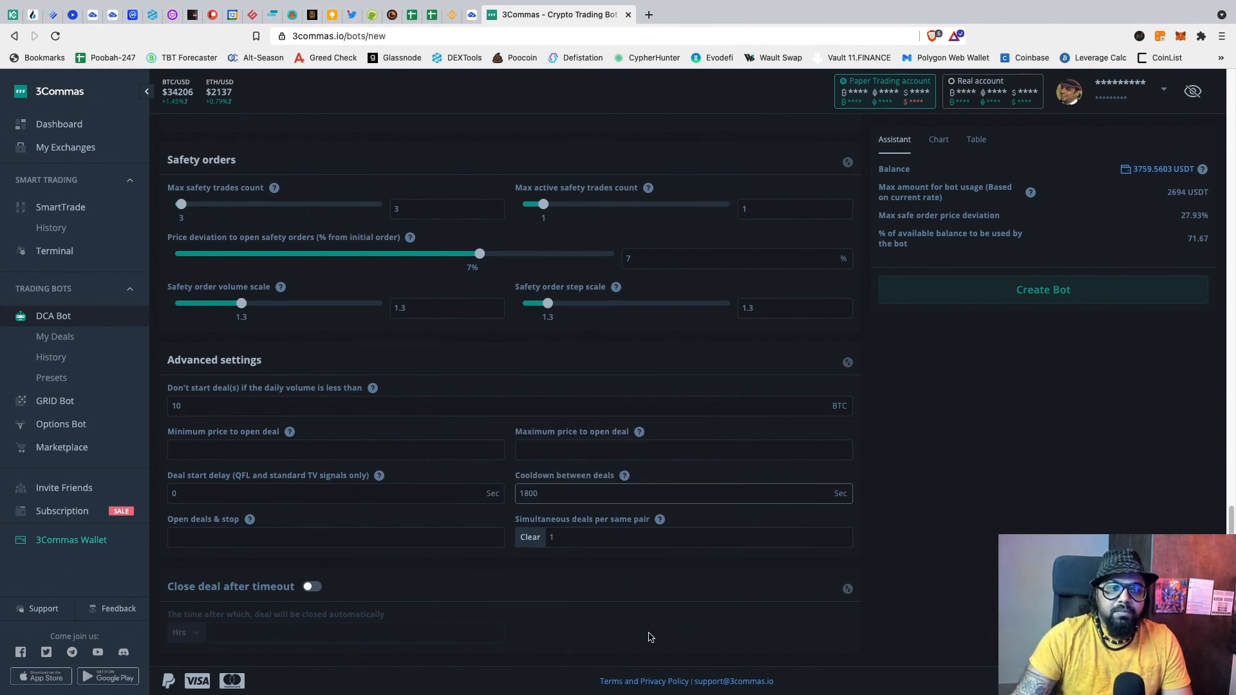
mouse_move(596, 529)
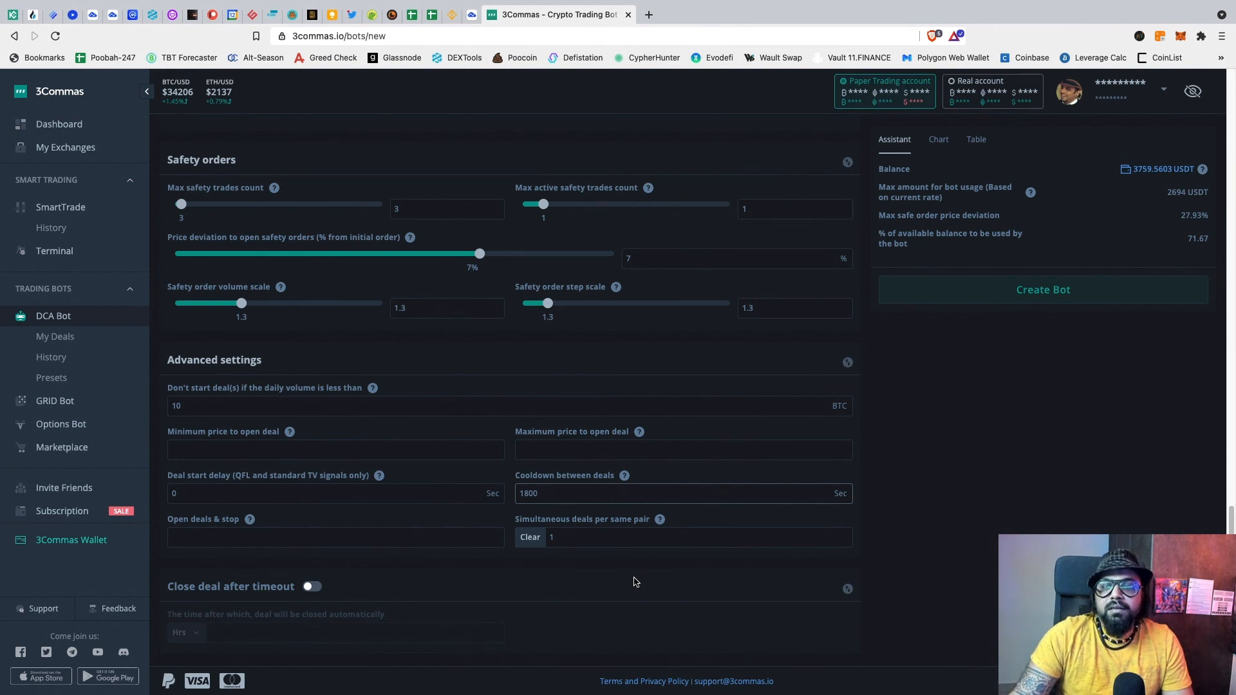
left_click(553, 537)
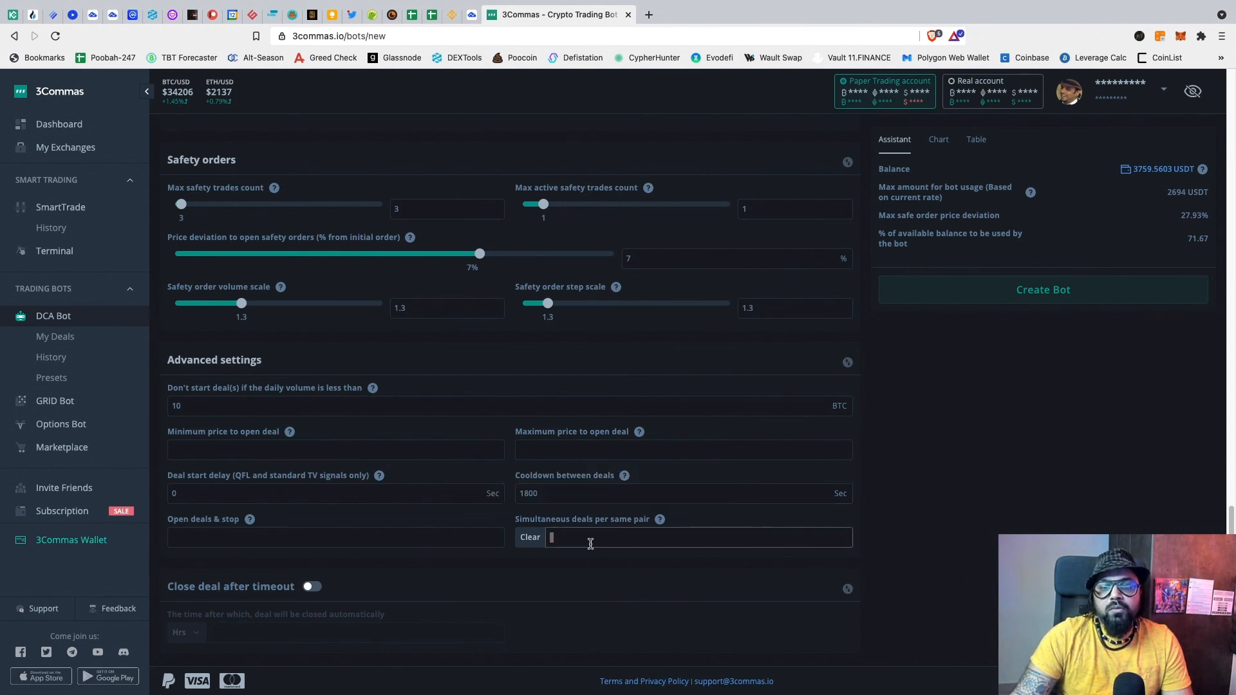
left_click(598, 578)
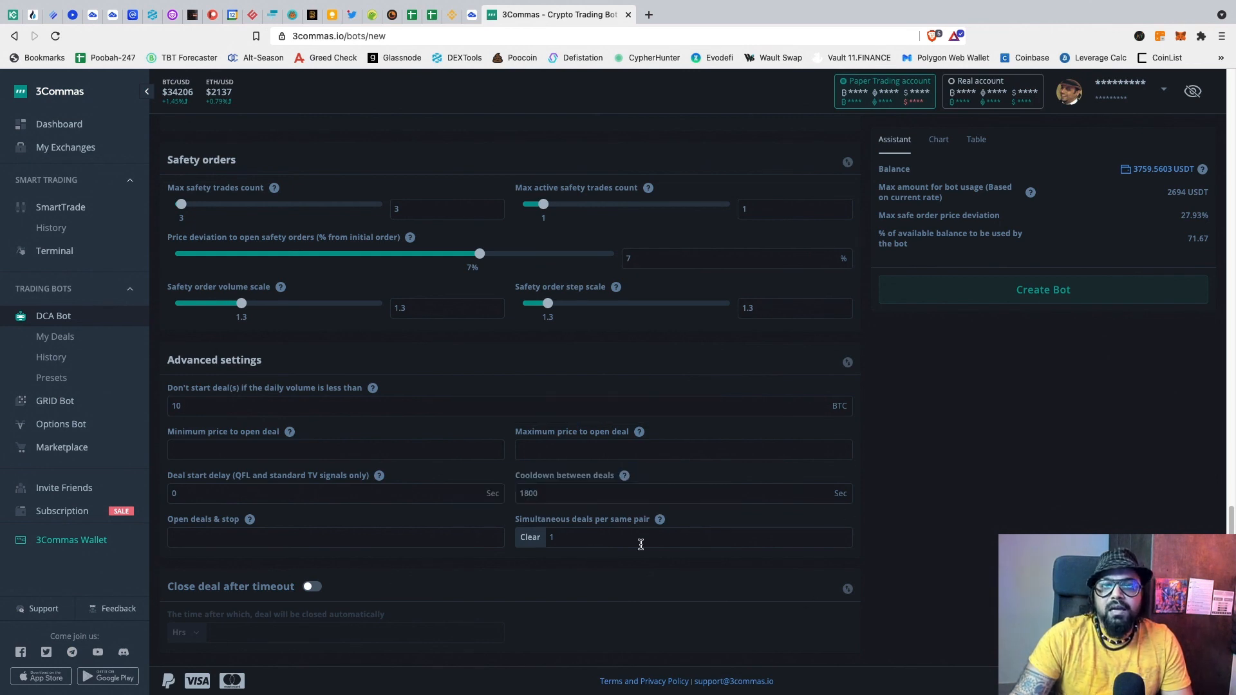
mouse_move(660, 519)
scroll(676, 513, "up", 1)
Step: Prefix the bot name with a first name followed by '2694 - USDT/ALL'
scroll(676, 512, "up", 5)
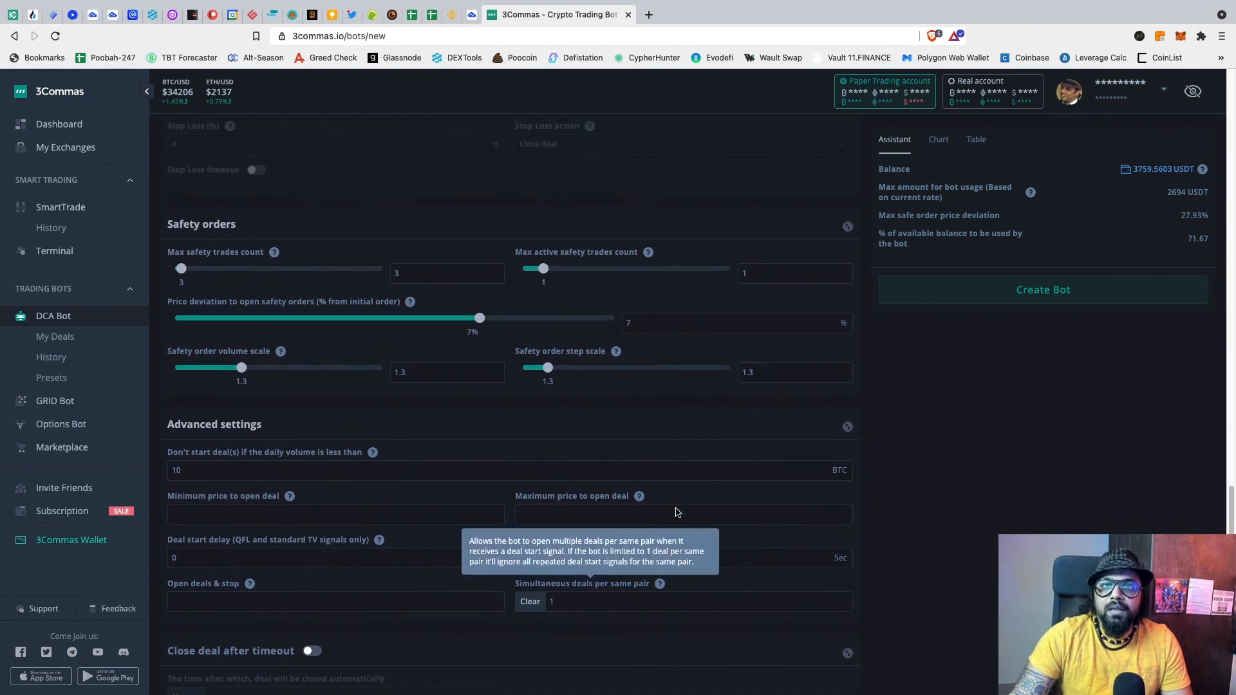
scroll(676, 512, "up", 7)
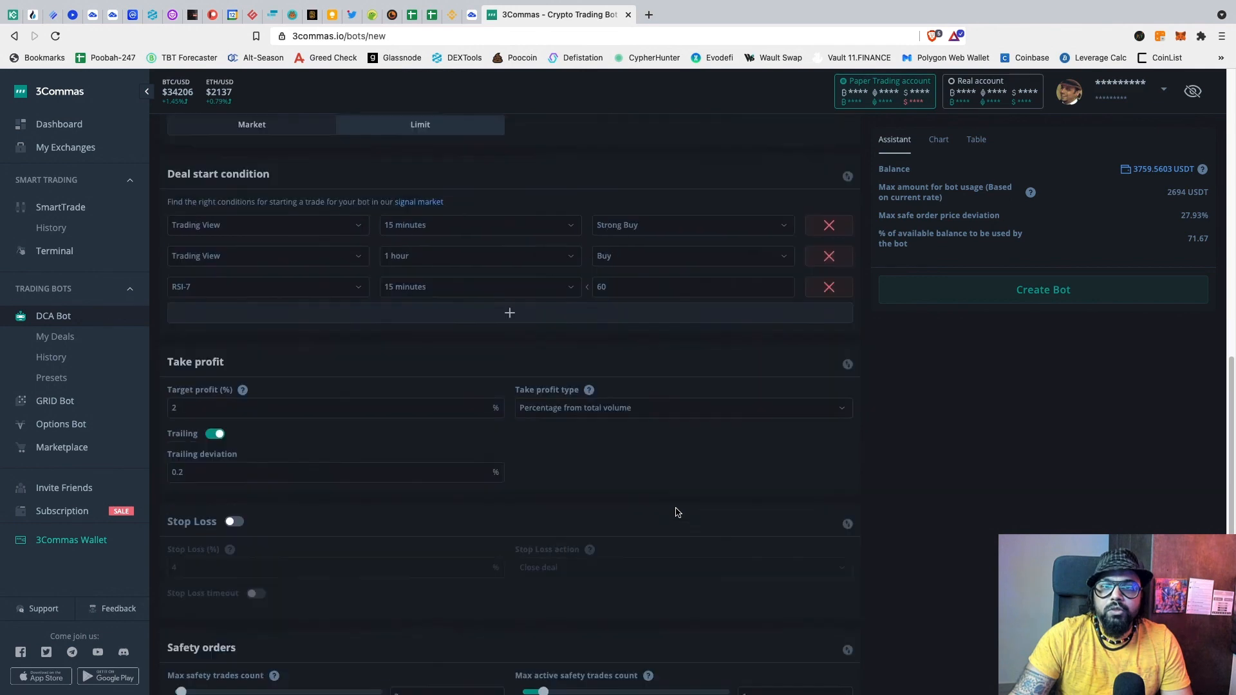
scroll(676, 512, "up", 1)
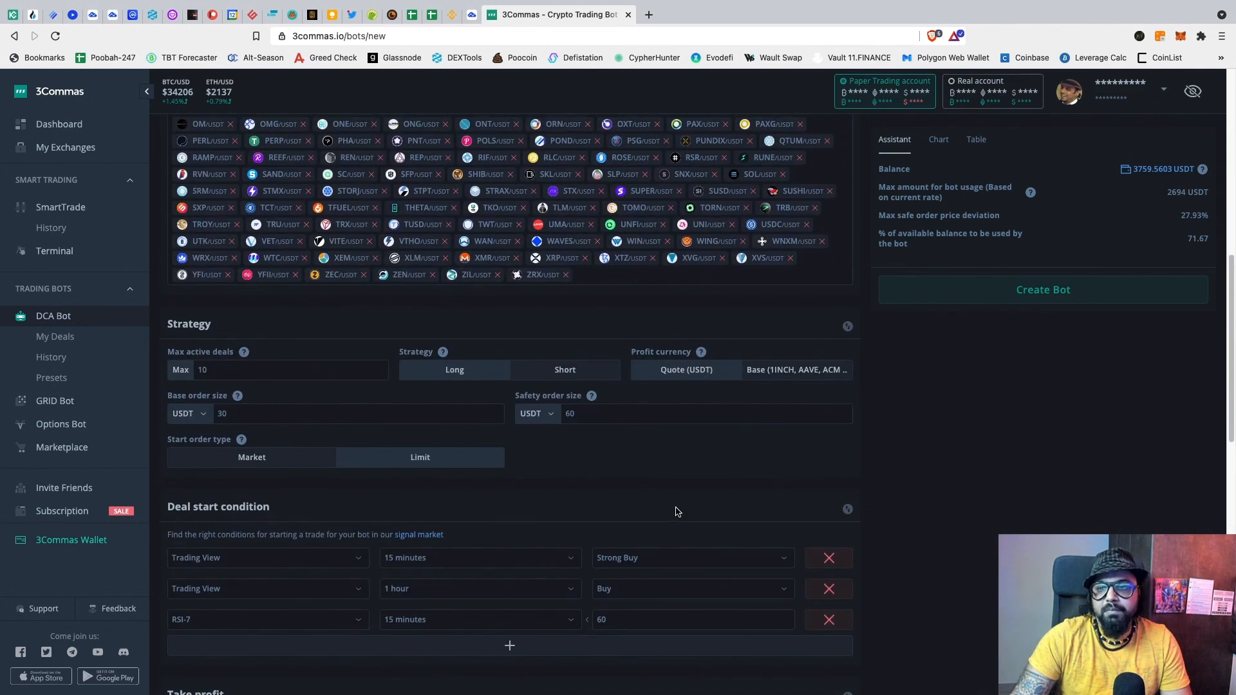
scroll(676, 512, "up", 8)
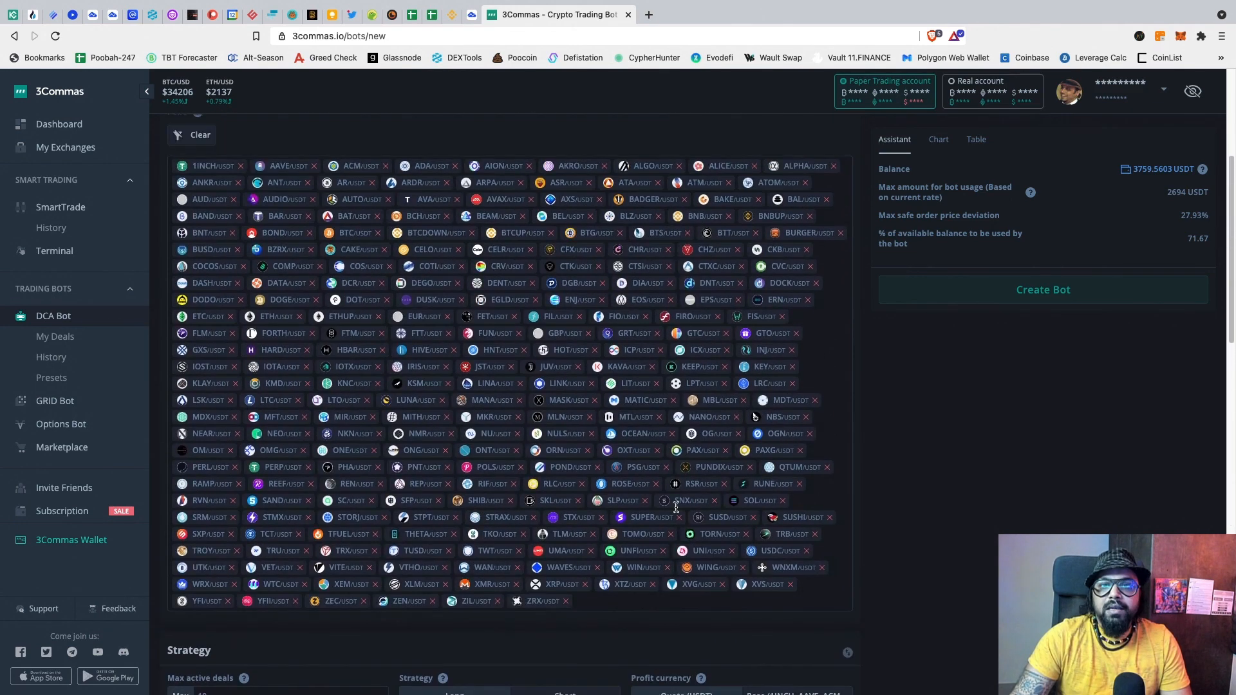
scroll(676, 510, "up", 2)
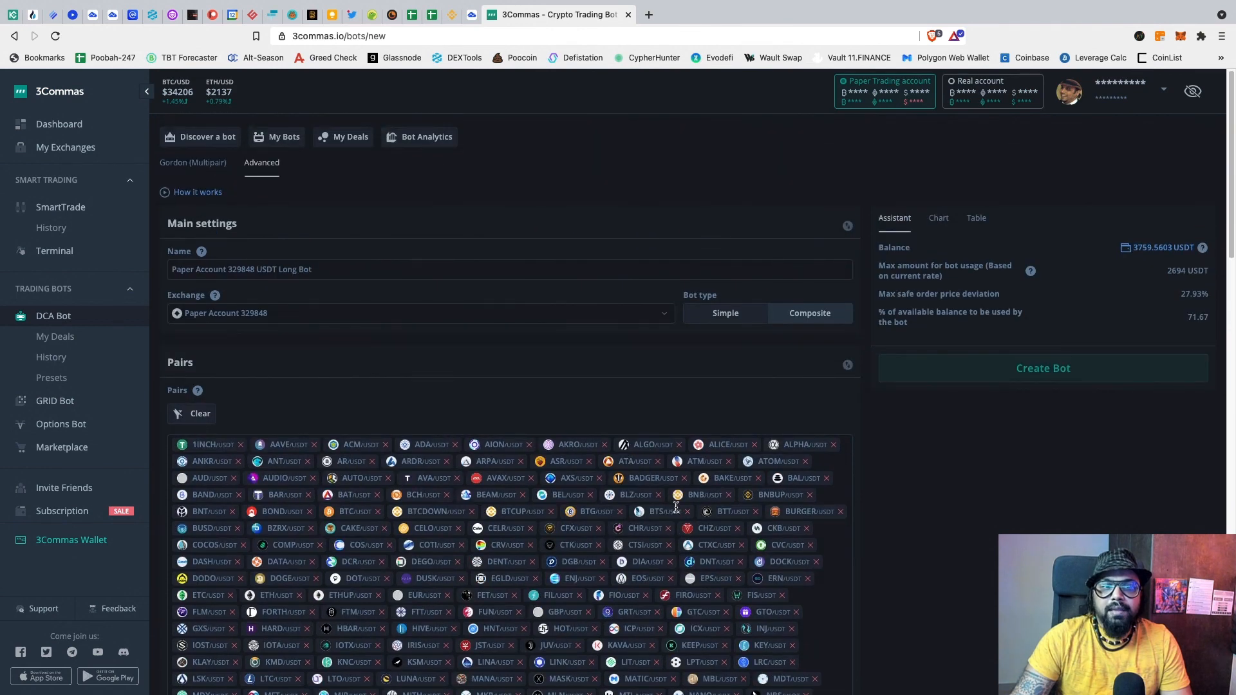
left_click(172, 270)
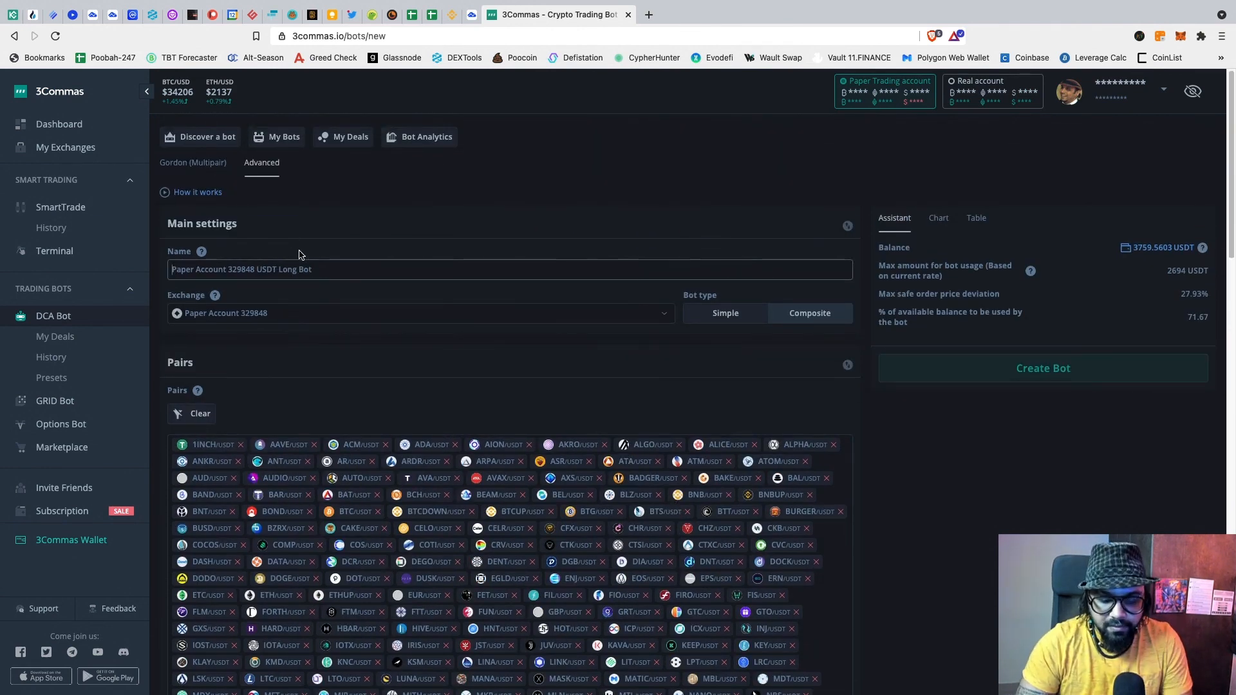
type("Ka")
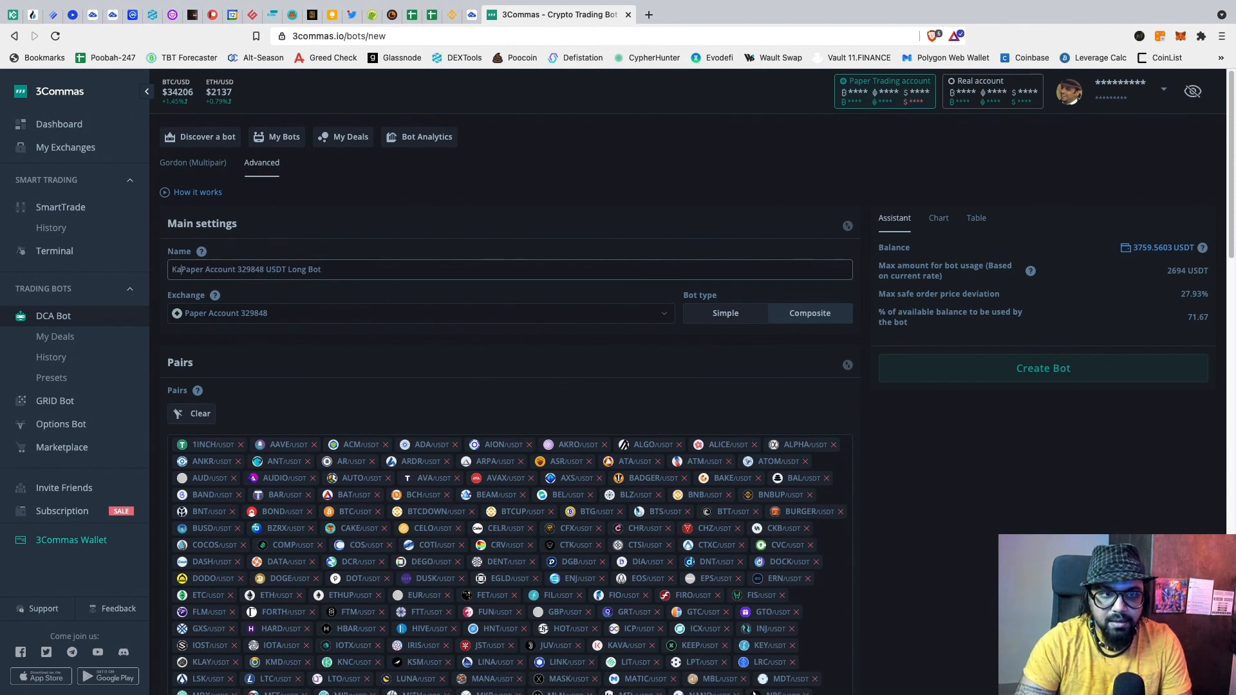
type("trina -")
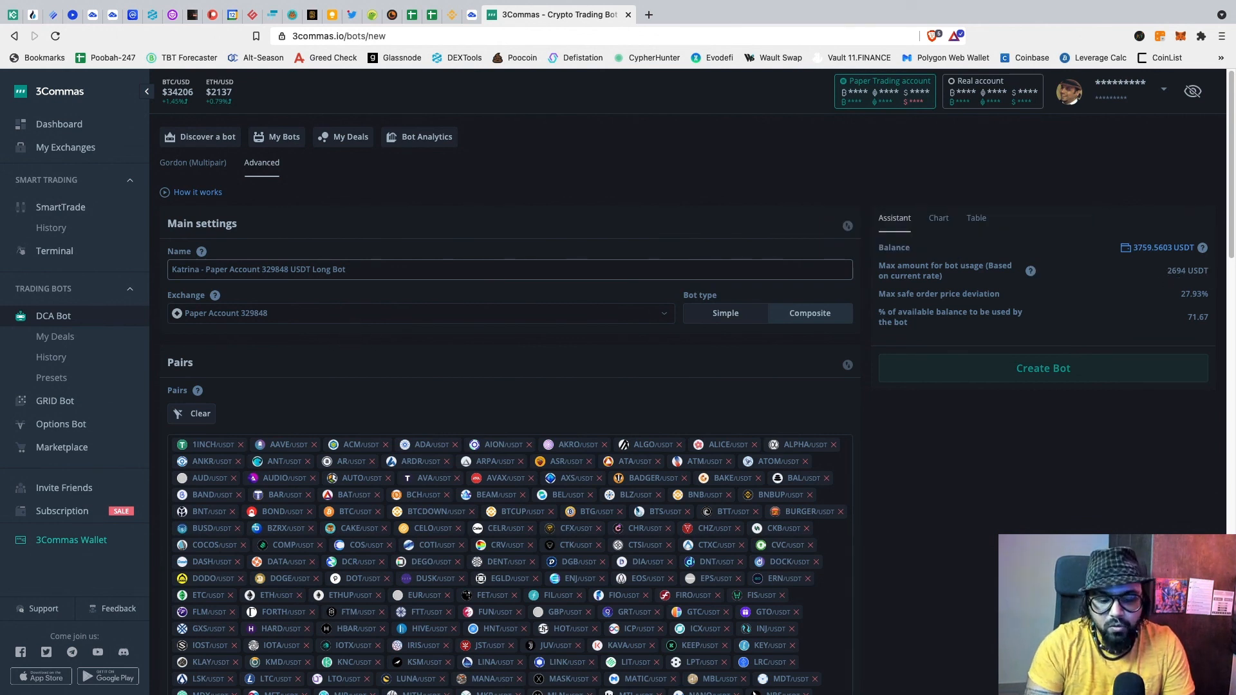
type("2694 ")
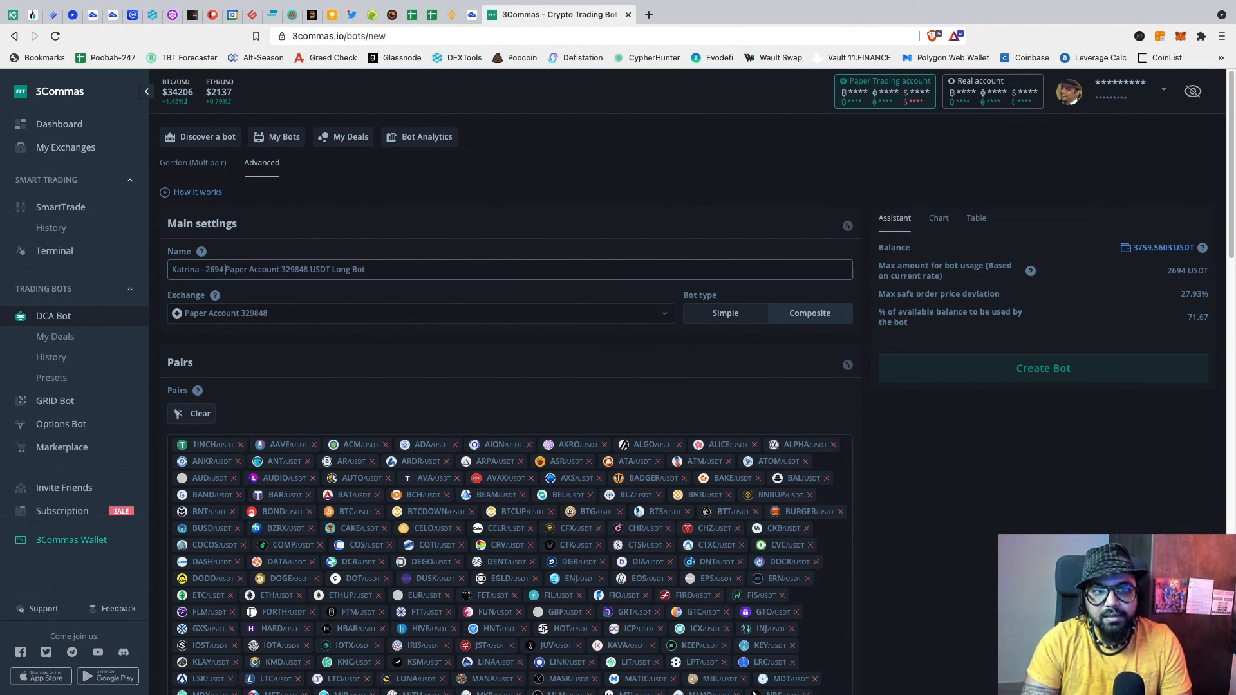
type(" -")
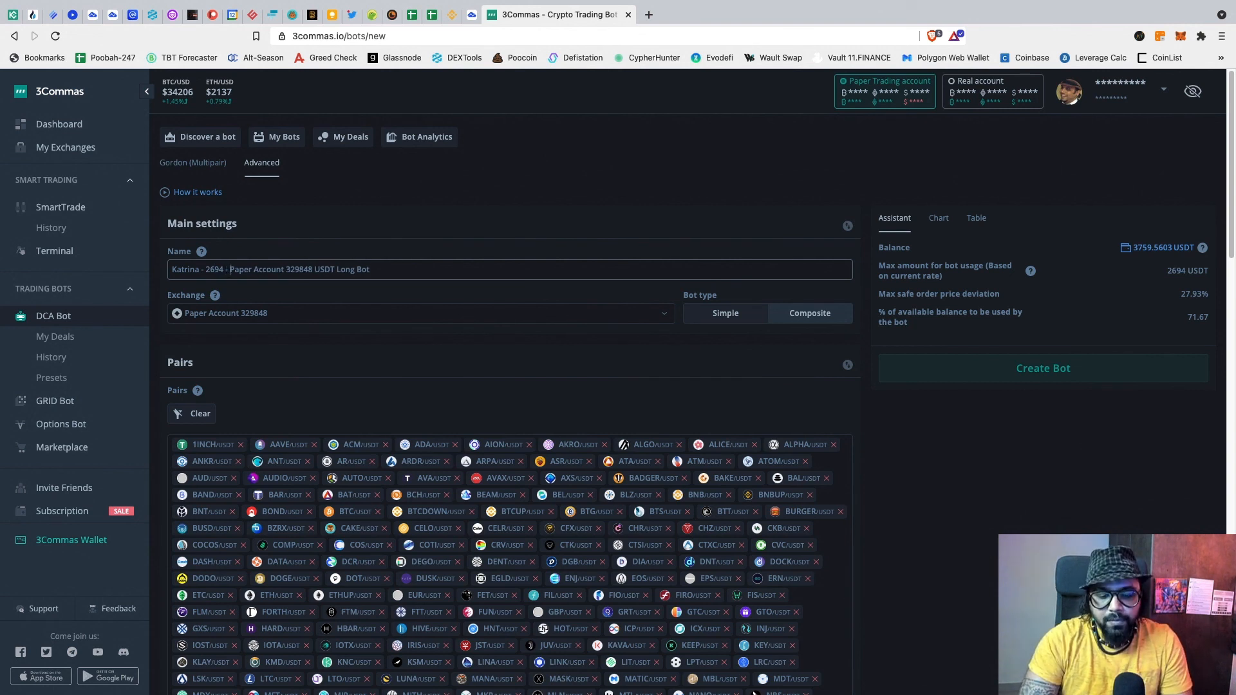
type("USDT")
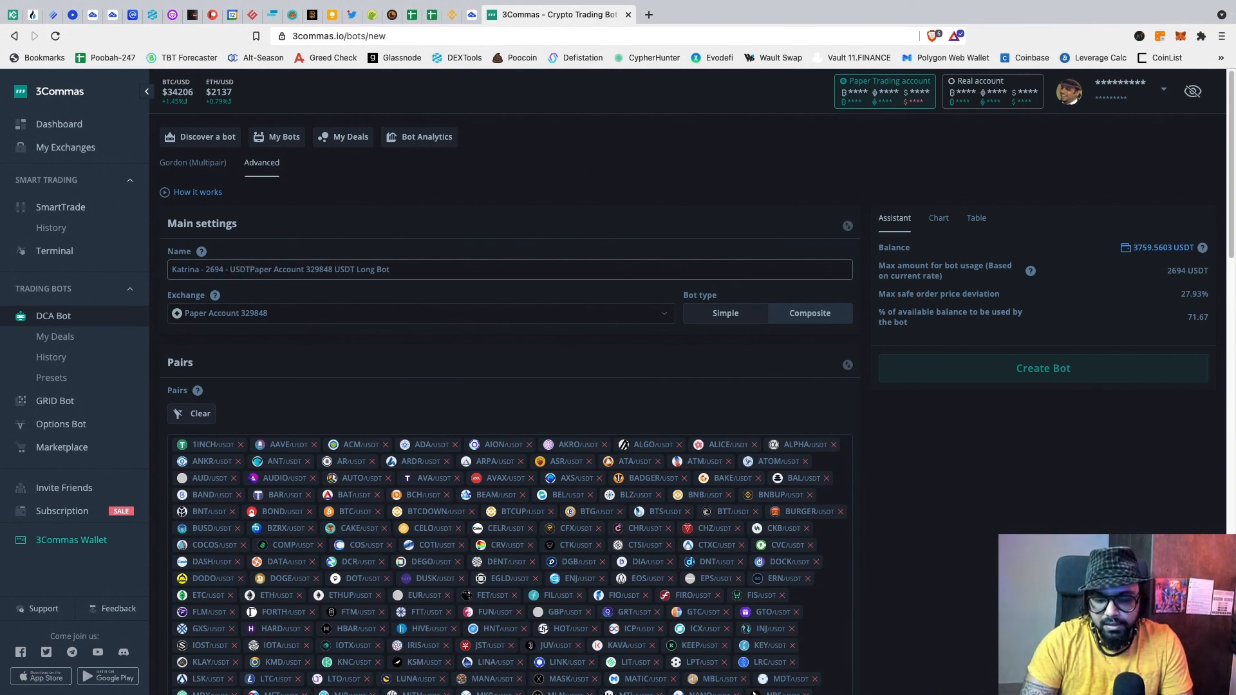
type("/ALL")
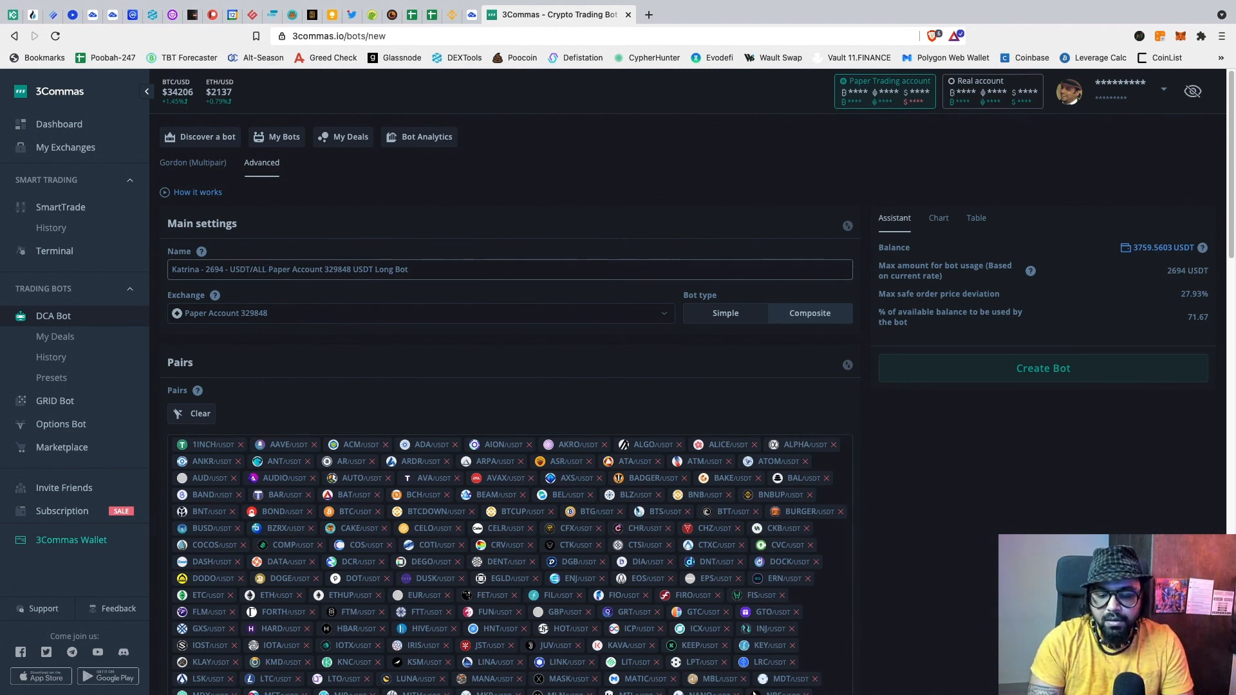
Step: Append ' - NO SL - TV - RSI' to the name and delete the leftover default name text
type("-")
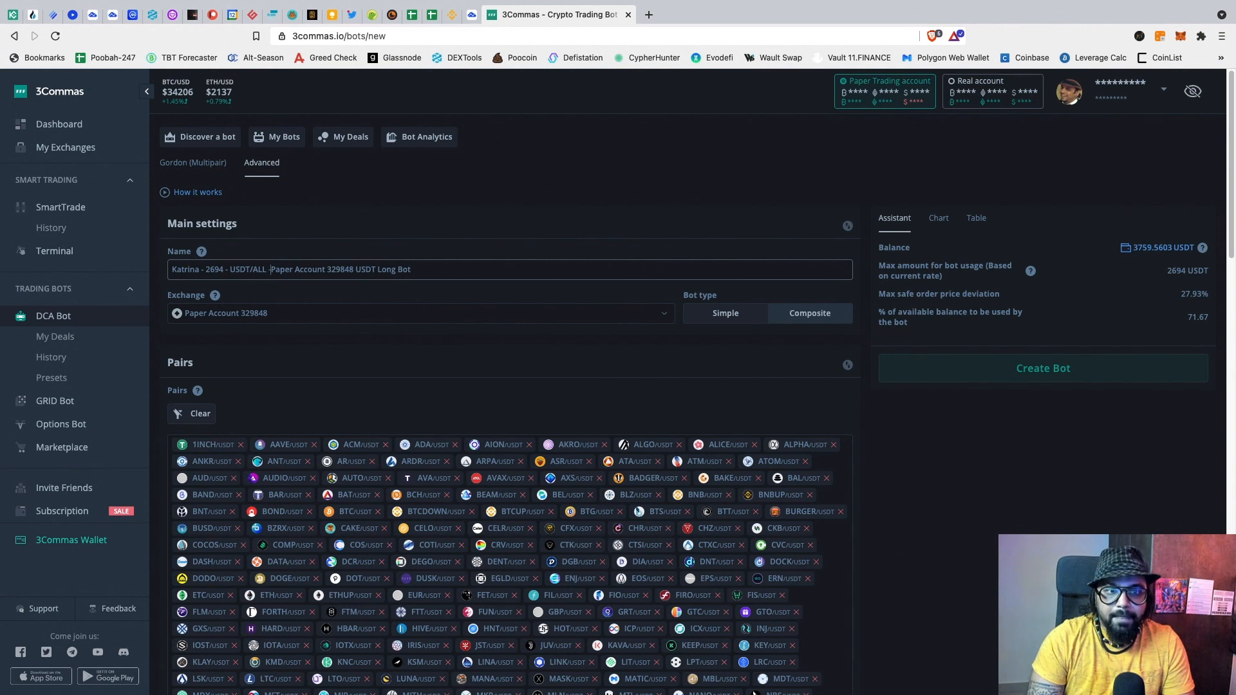
type(" M")
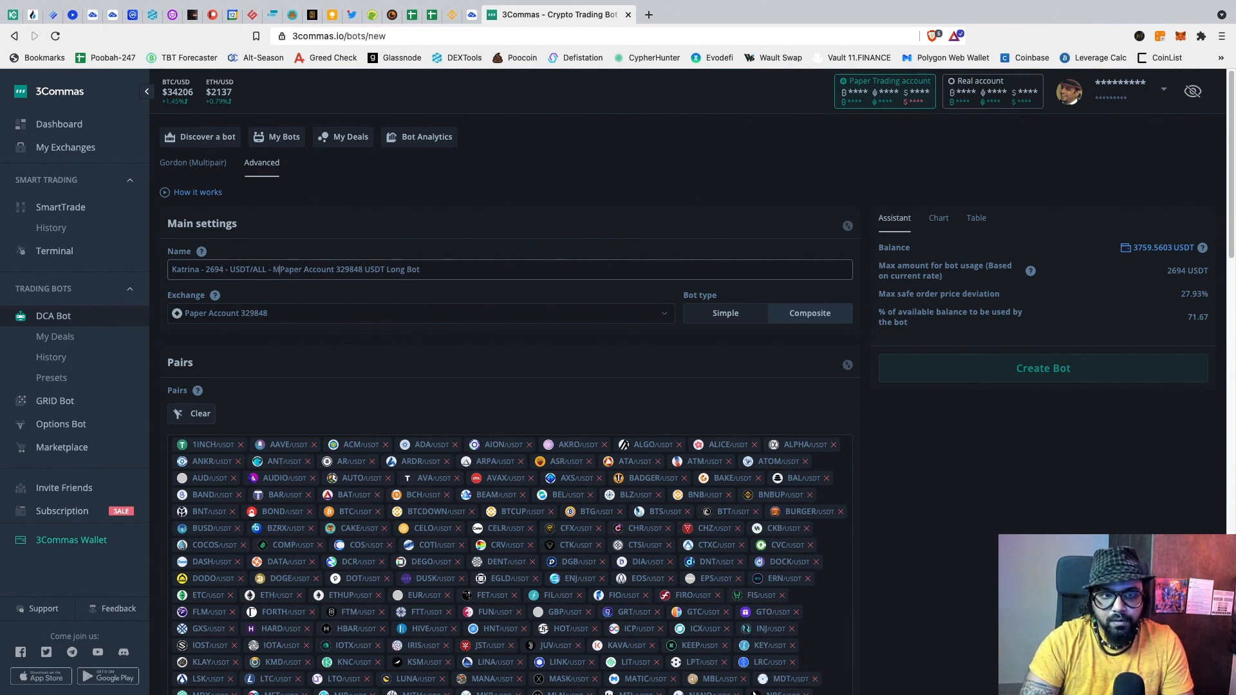
key("BackSpace")
key("BackSpace")
type("N")
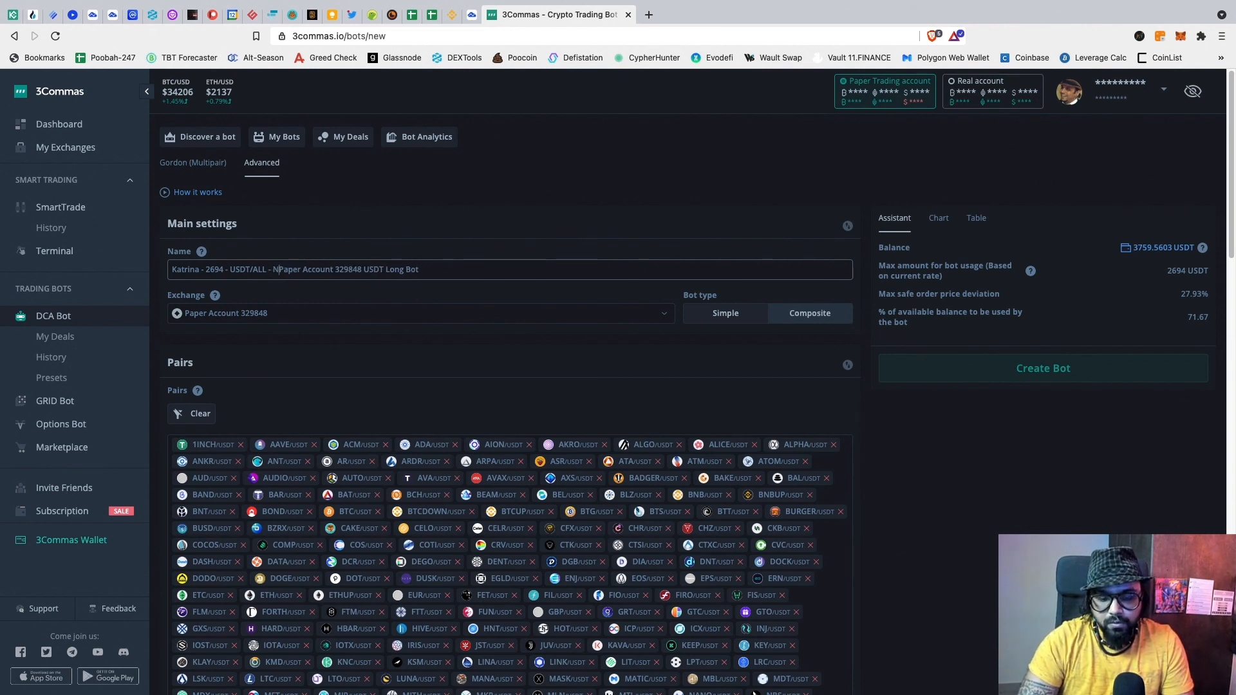
type("O SL ")
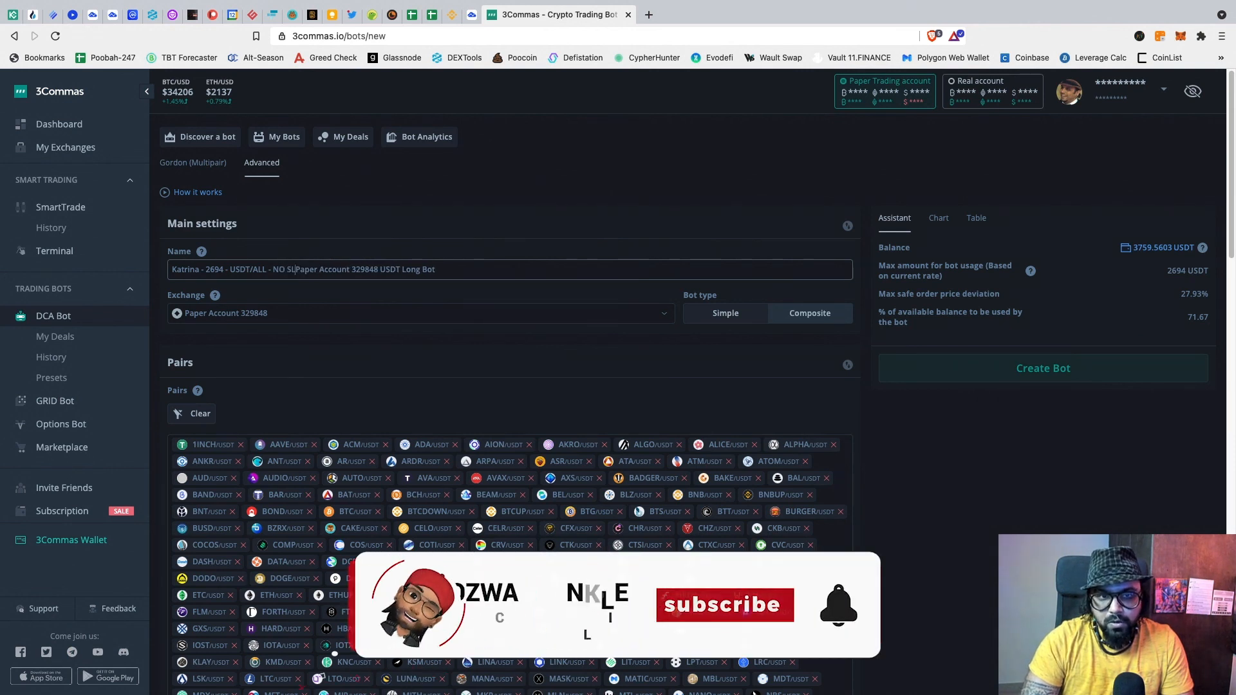
type("- ")
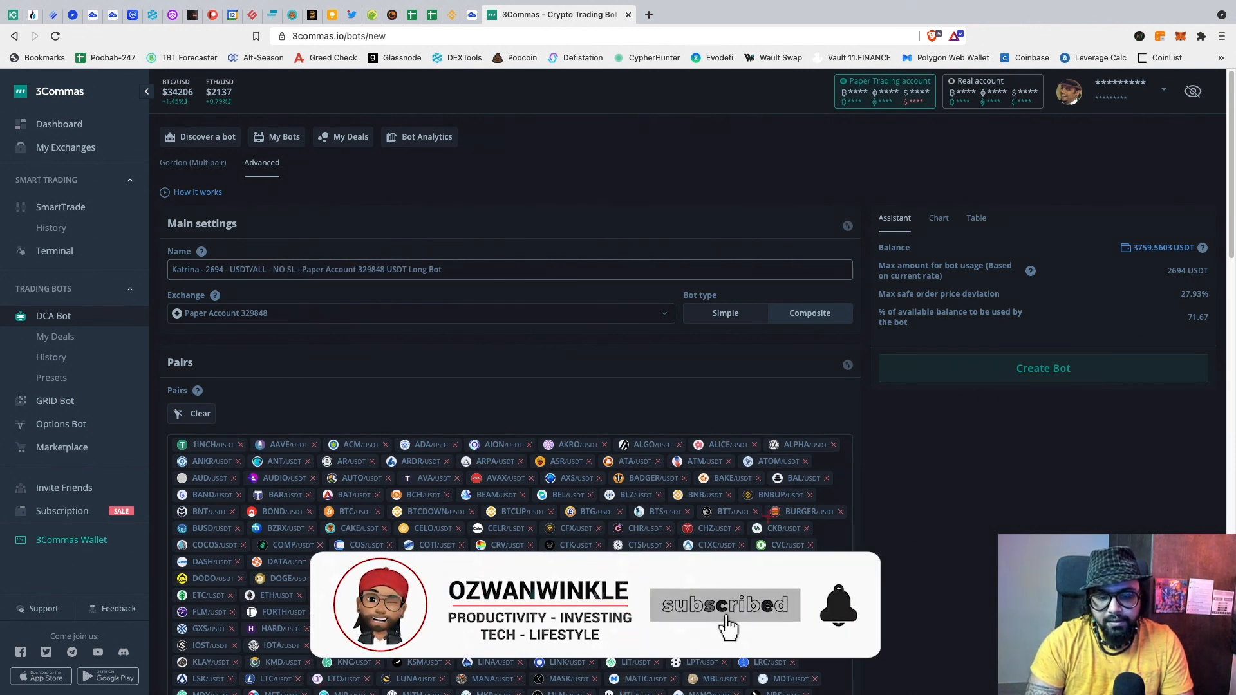
type("TV ")
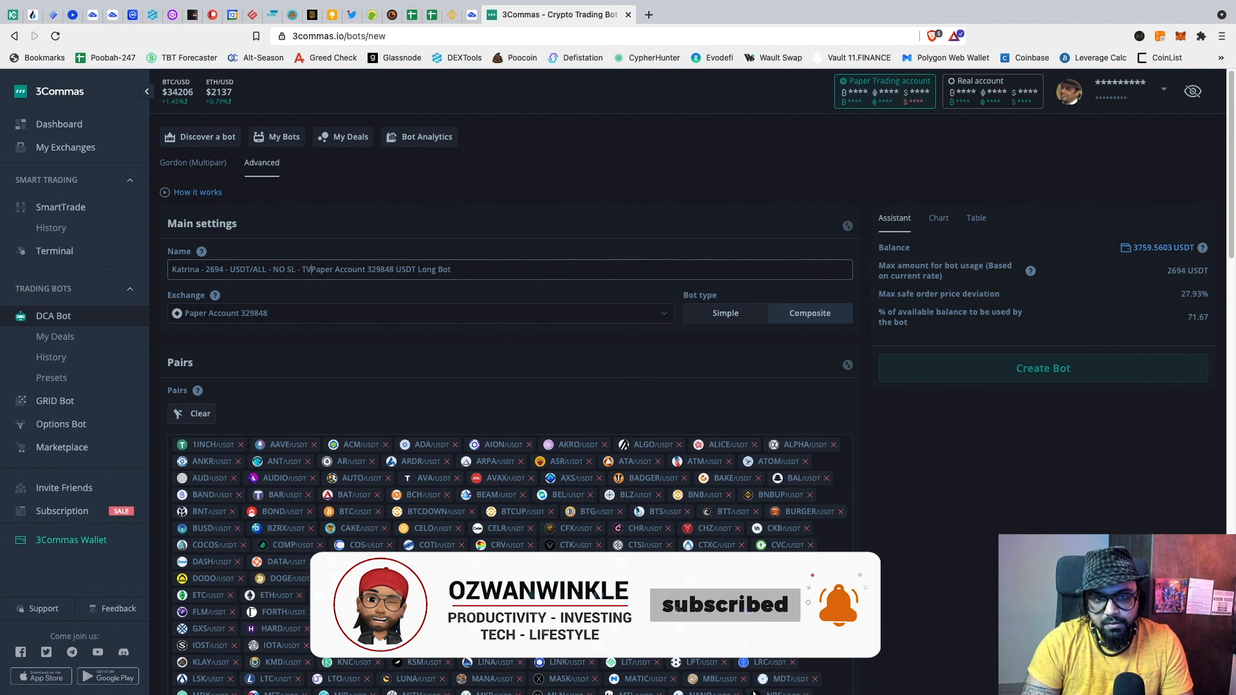
type("- RSI")
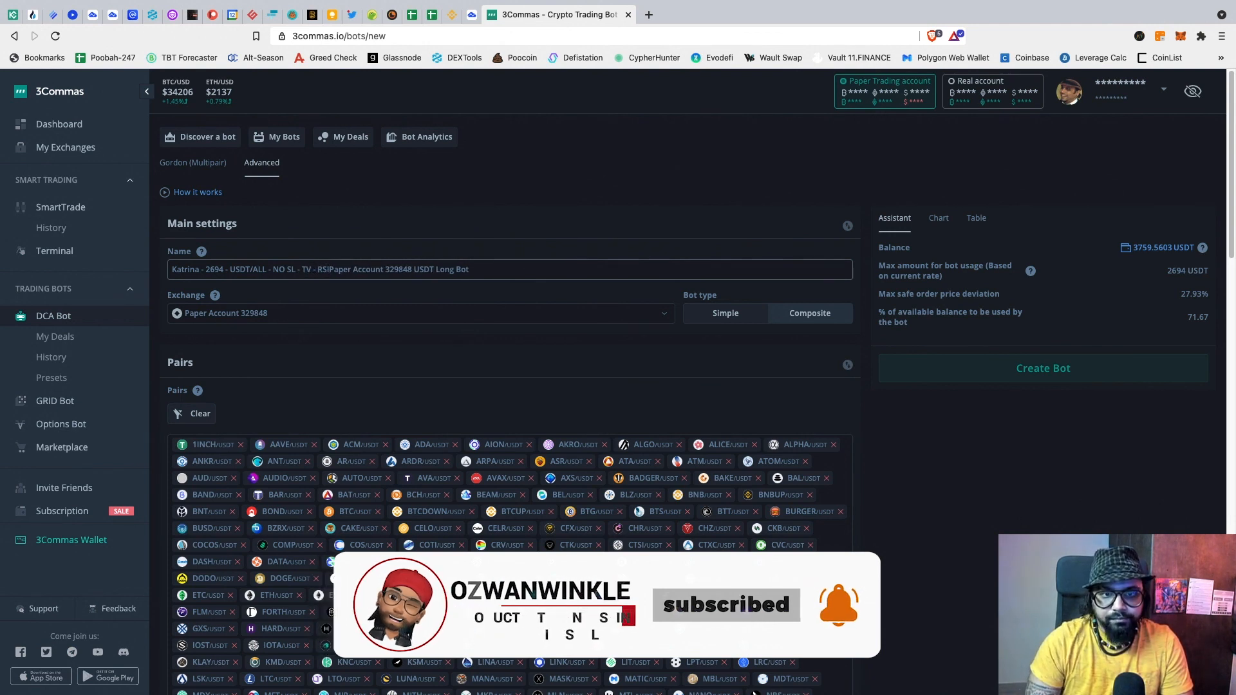
key("Delete")
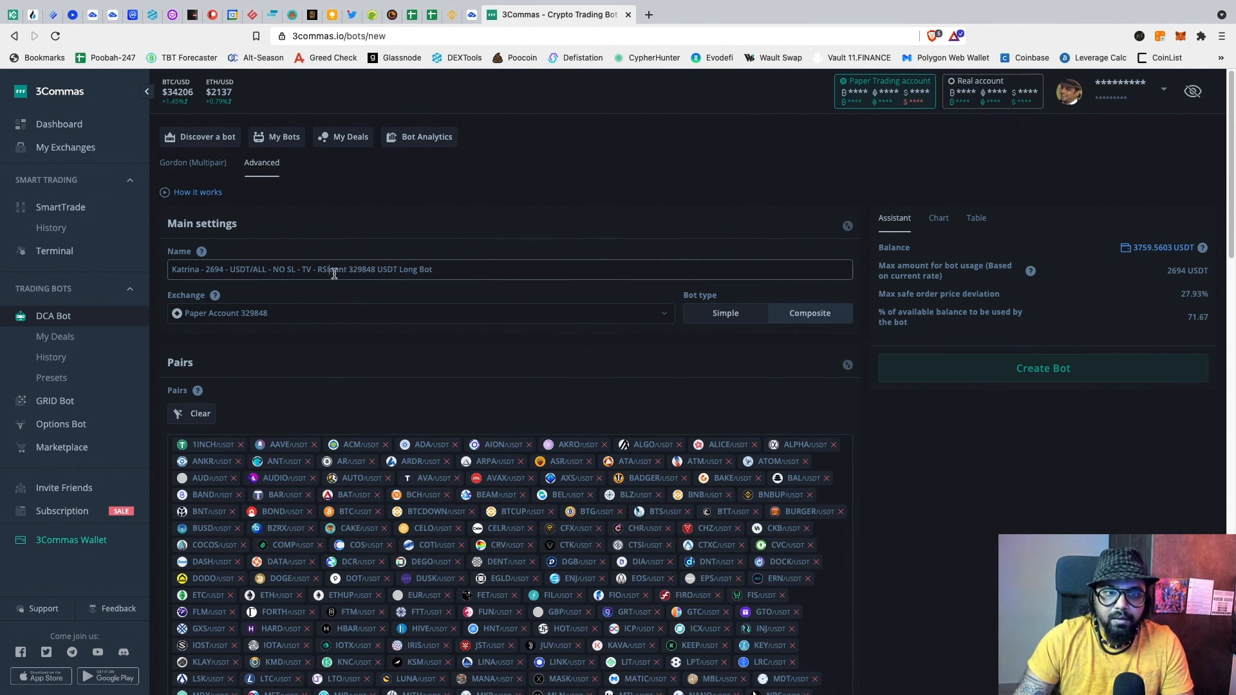
left_click_drag(330, 270, 454, 270)
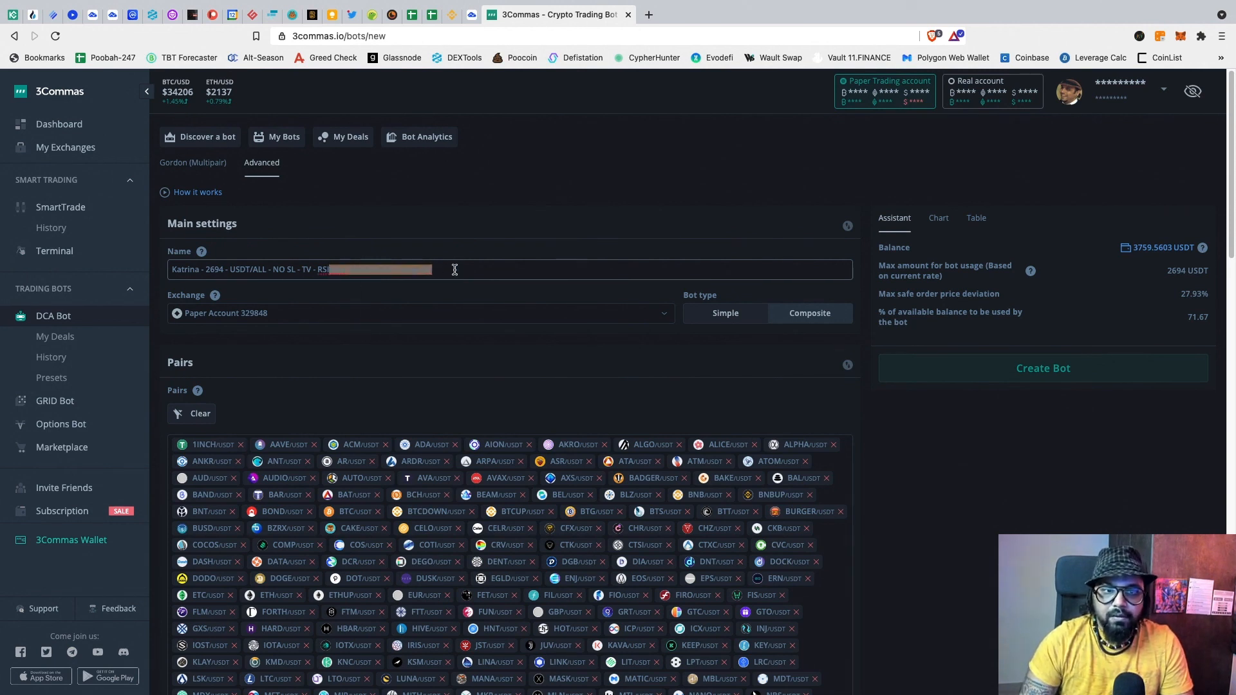
key("BackSpace")
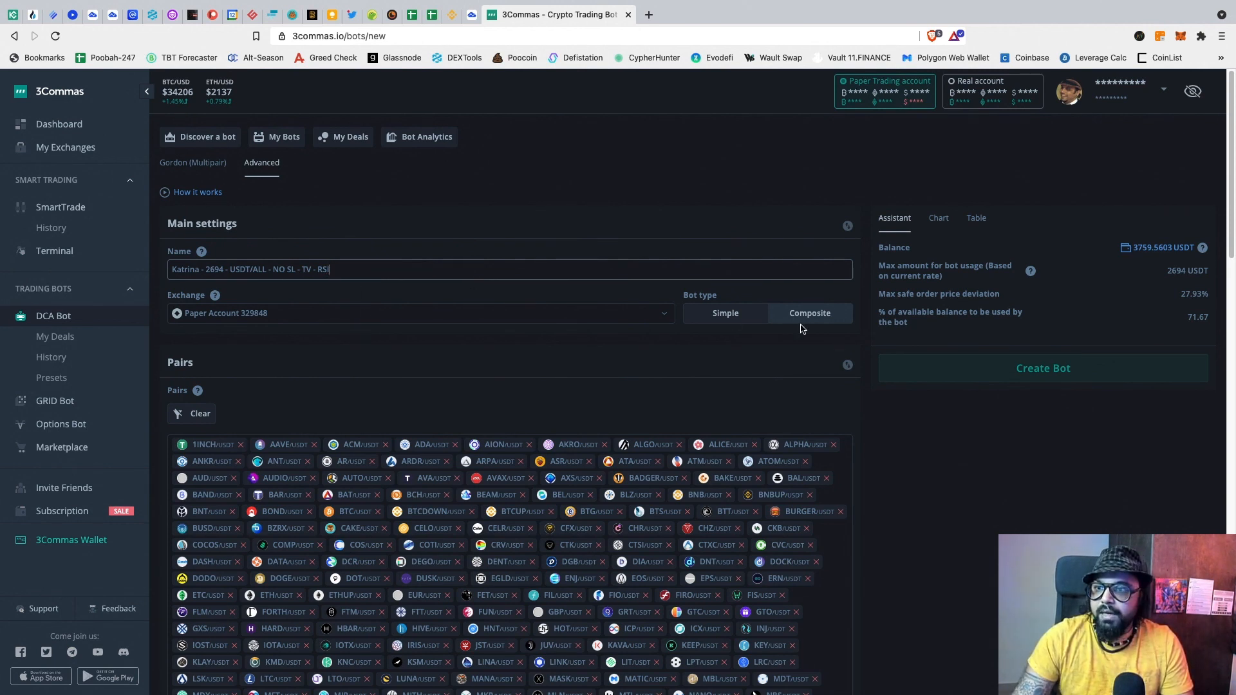
Step: Create the bot, start it, and acknowledge the 'Bot is turned on' confirmation
left_click(1009, 376)
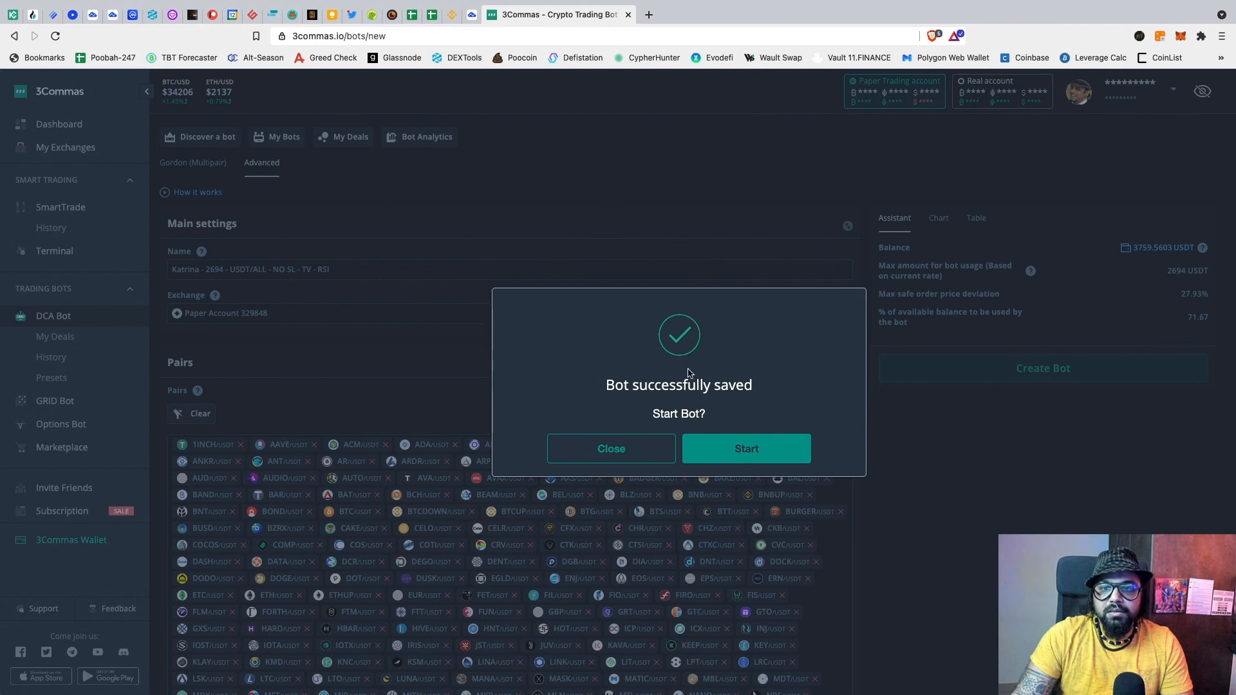
left_click(730, 459)
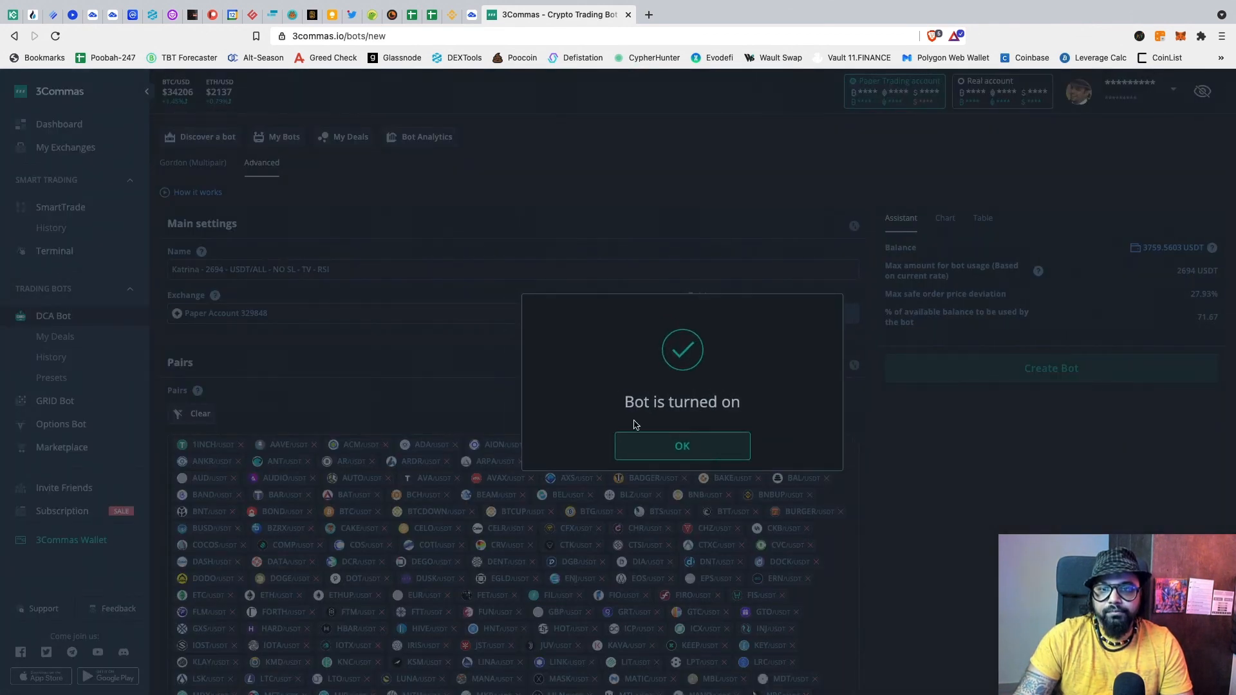
left_click(698, 452)
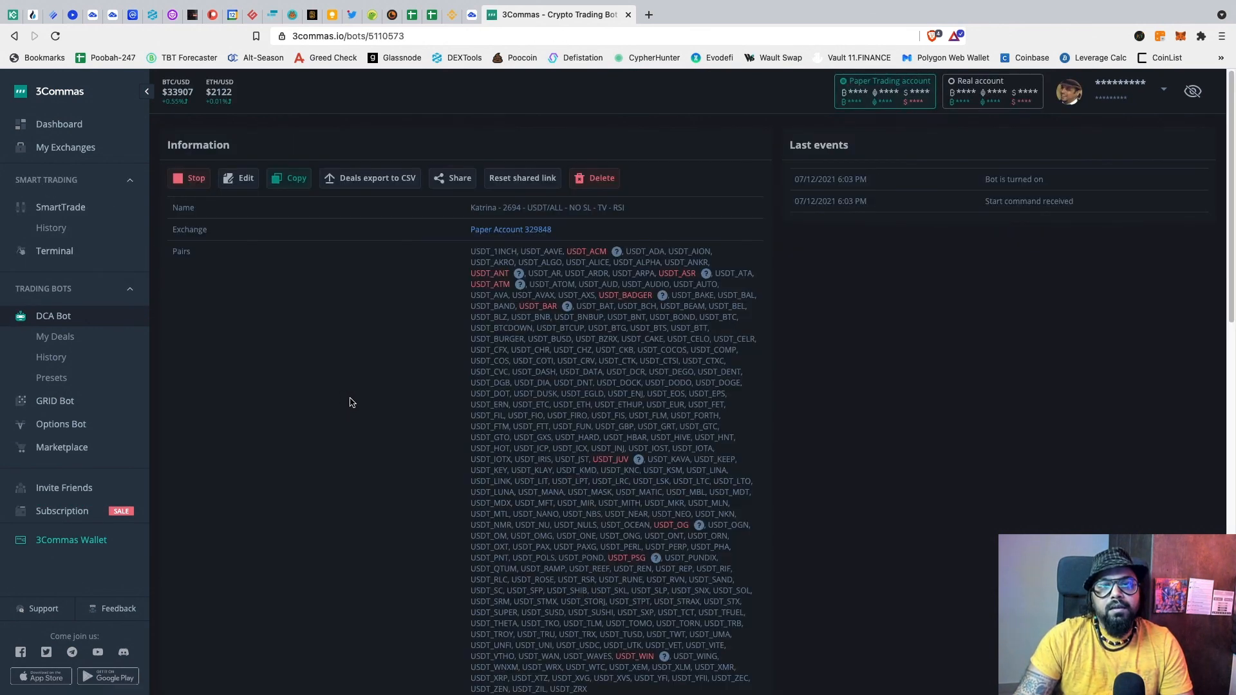
scroll(403, 462, "down", 6)
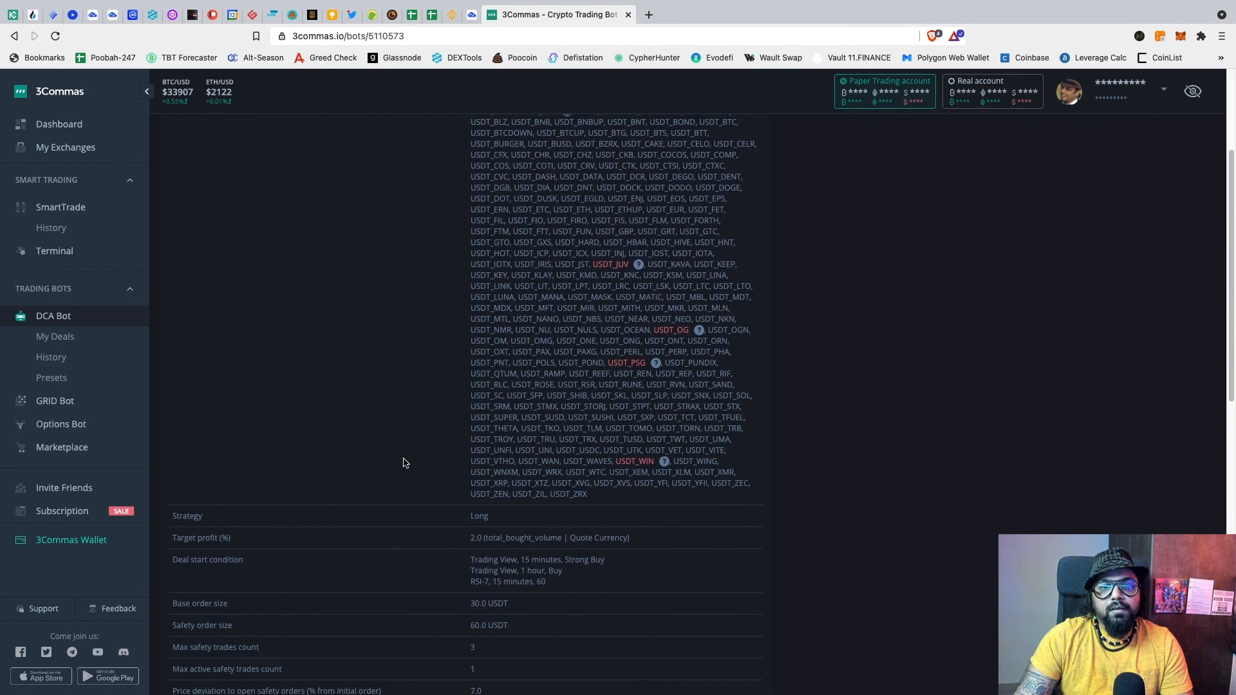
scroll(404, 462, "down", 2)
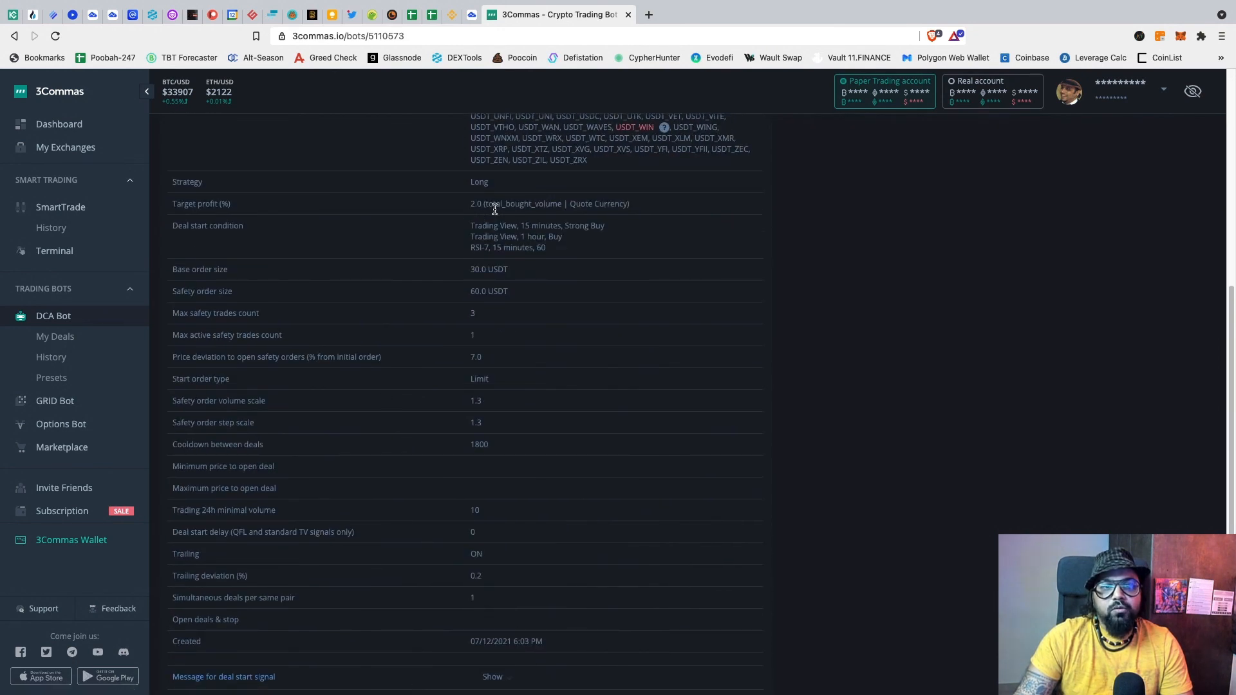
scroll(493, 209, "up", 1)
scroll(495, 210, "up", 8)
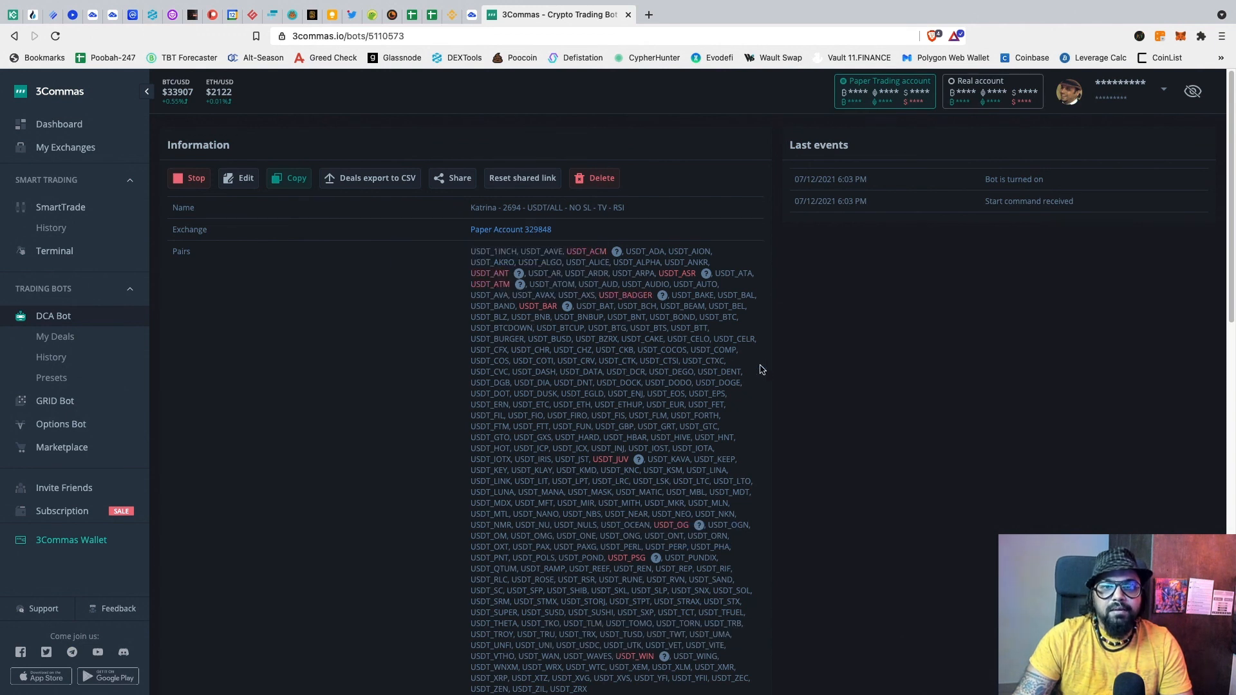
scroll(803, 437, "down", 3)
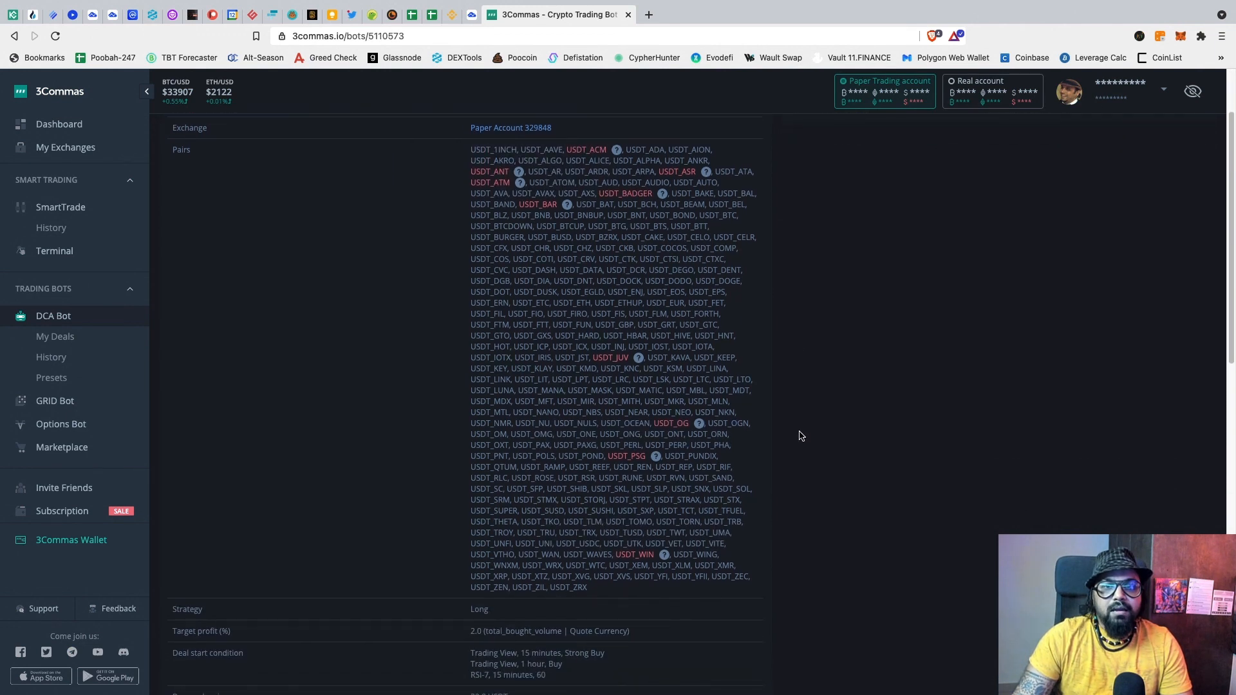
scroll(796, 433, "down", 2)
scroll(793, 432, "down", 1)
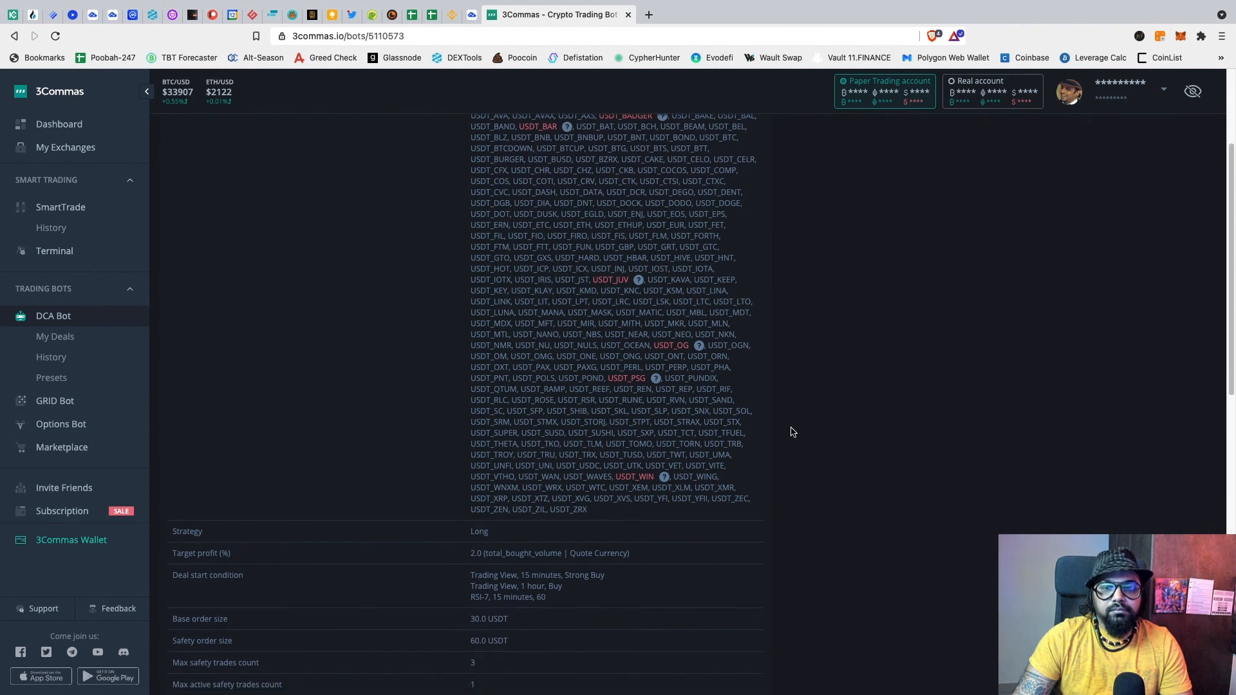
scroll(649, 425, "down", 1)
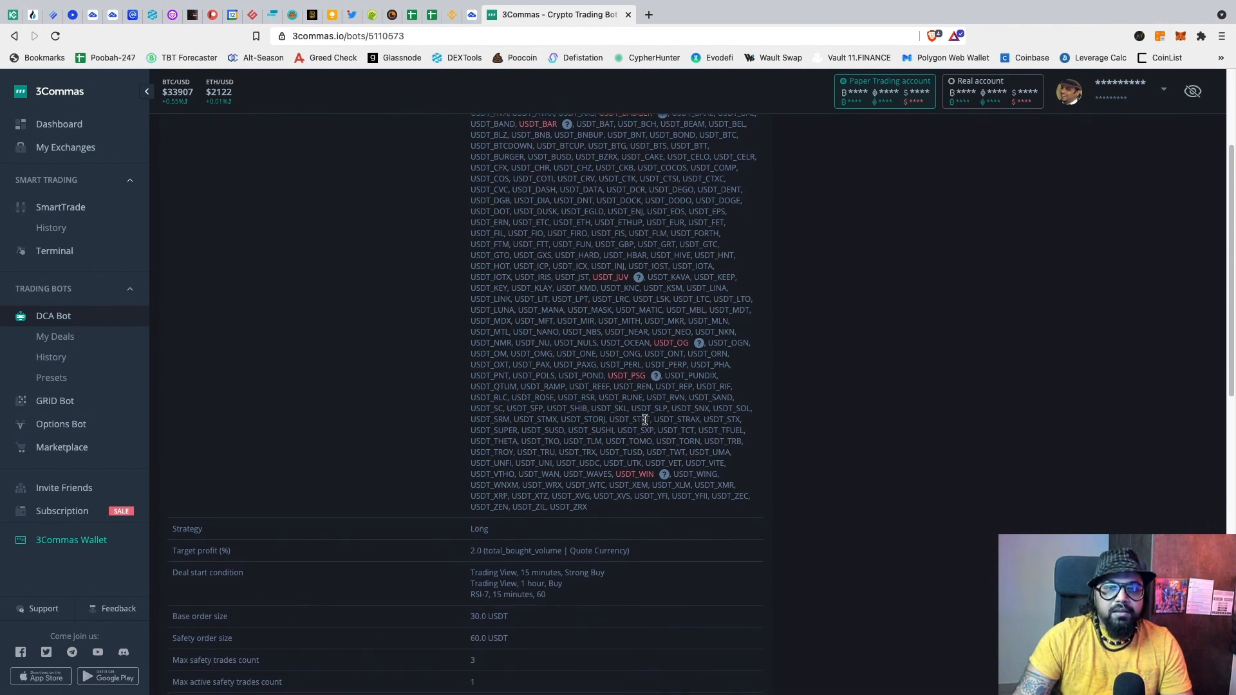
scroll(645, 419, "up", 2)
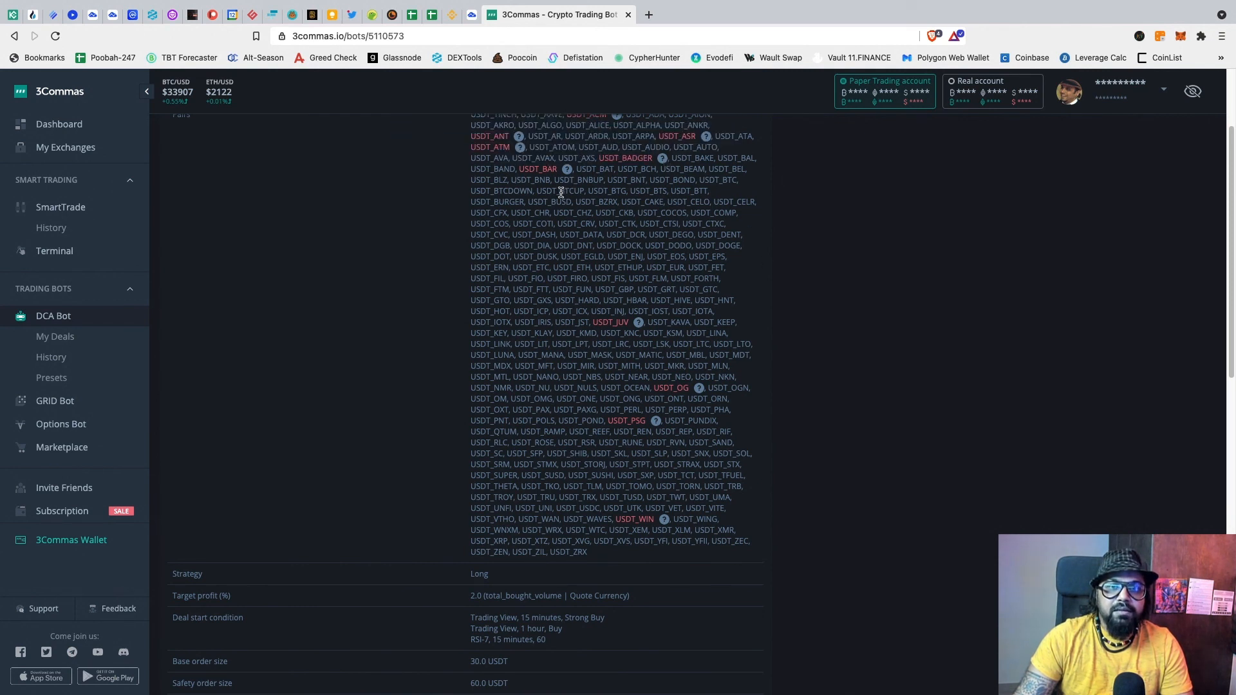
scroll(762, 403, "down", 4)
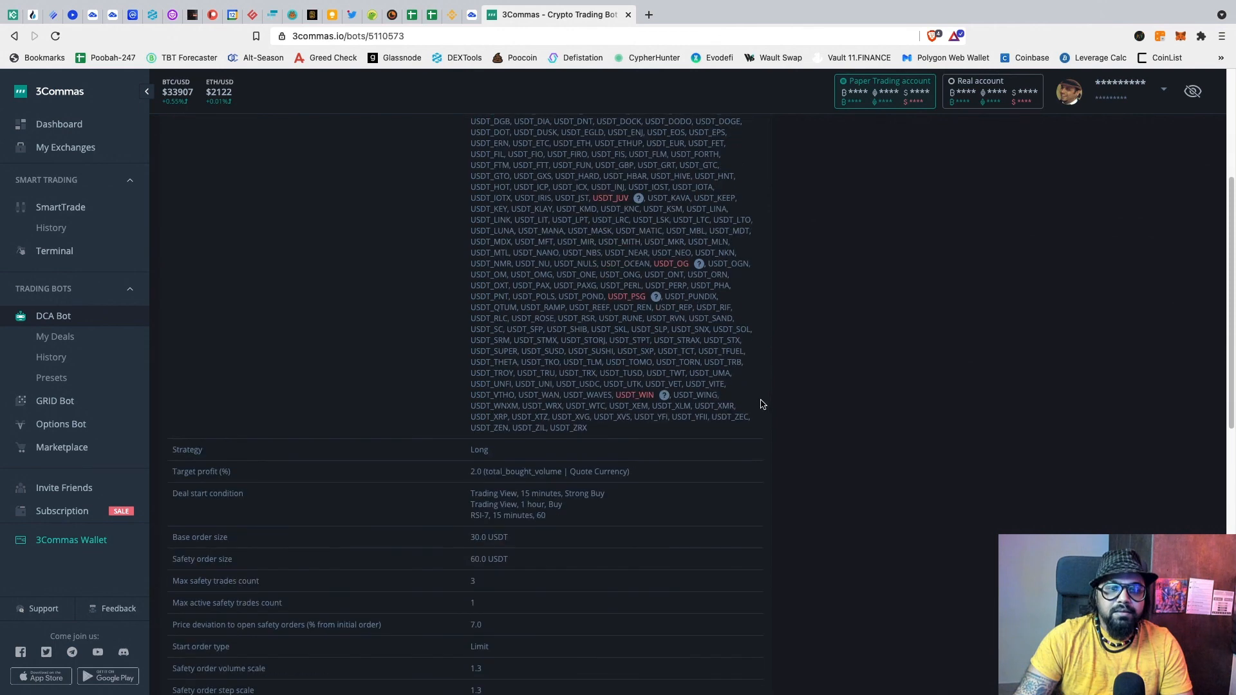
scroll(762, 403, "down", 2)
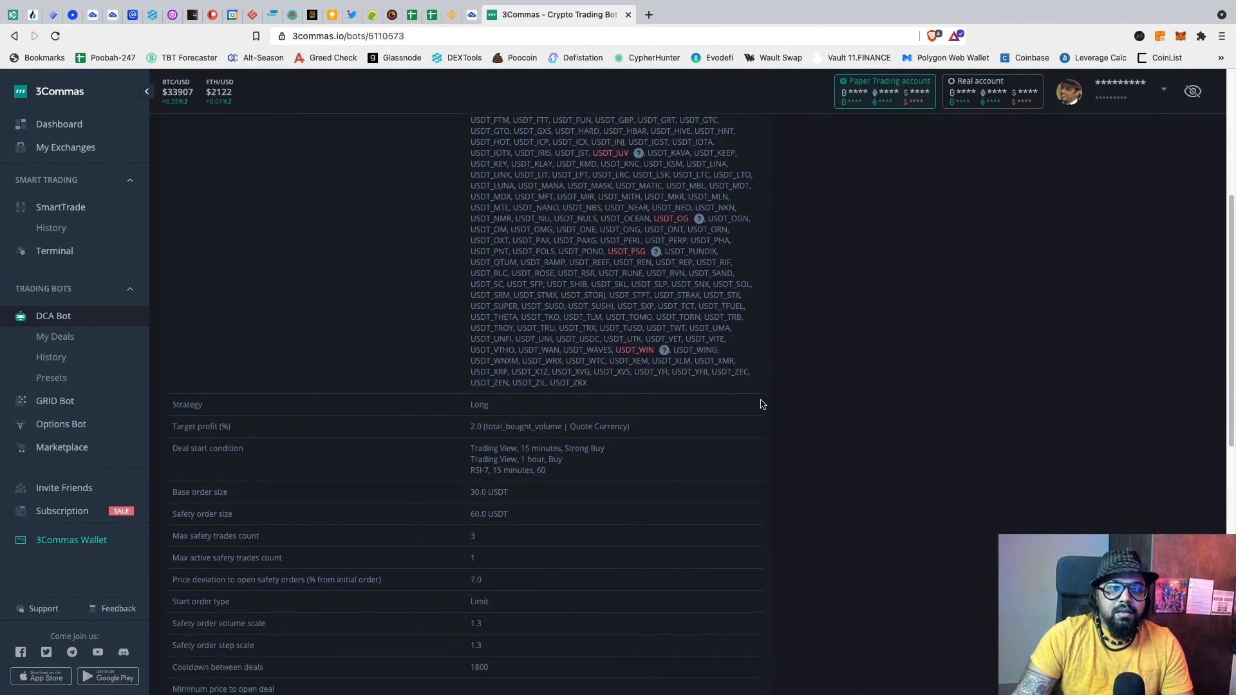
scroll(760, 403, "down", 2)
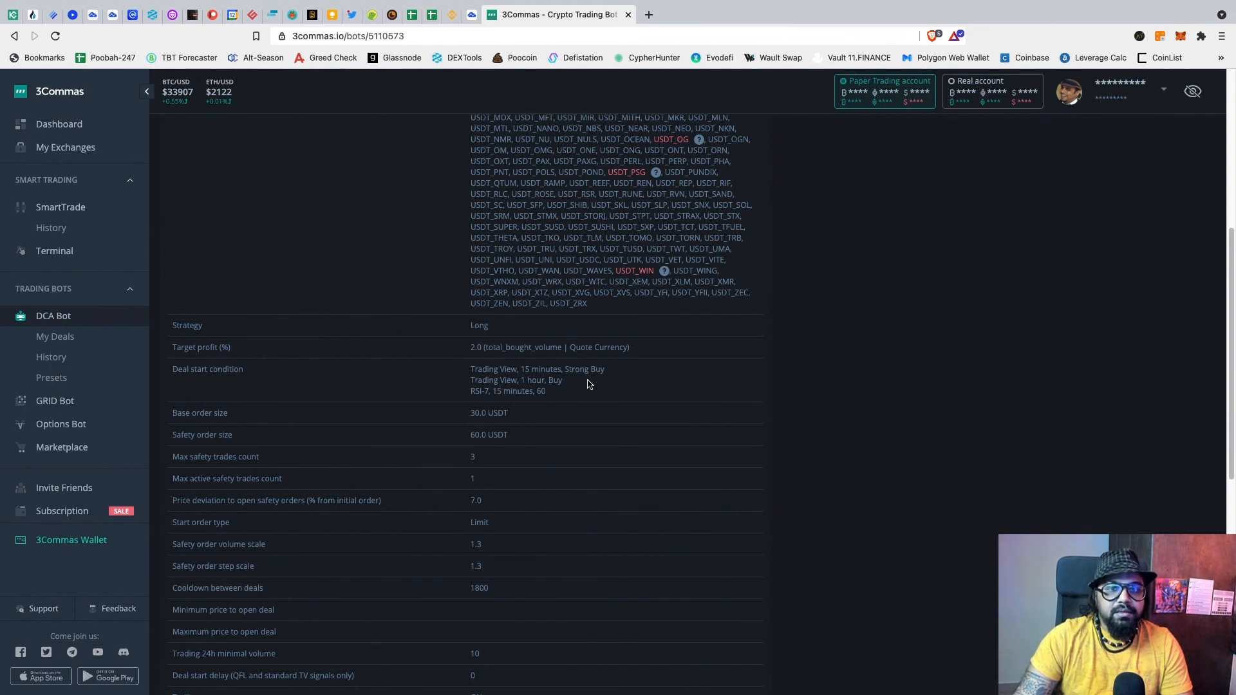
scroll(580, 396, "down", 2)
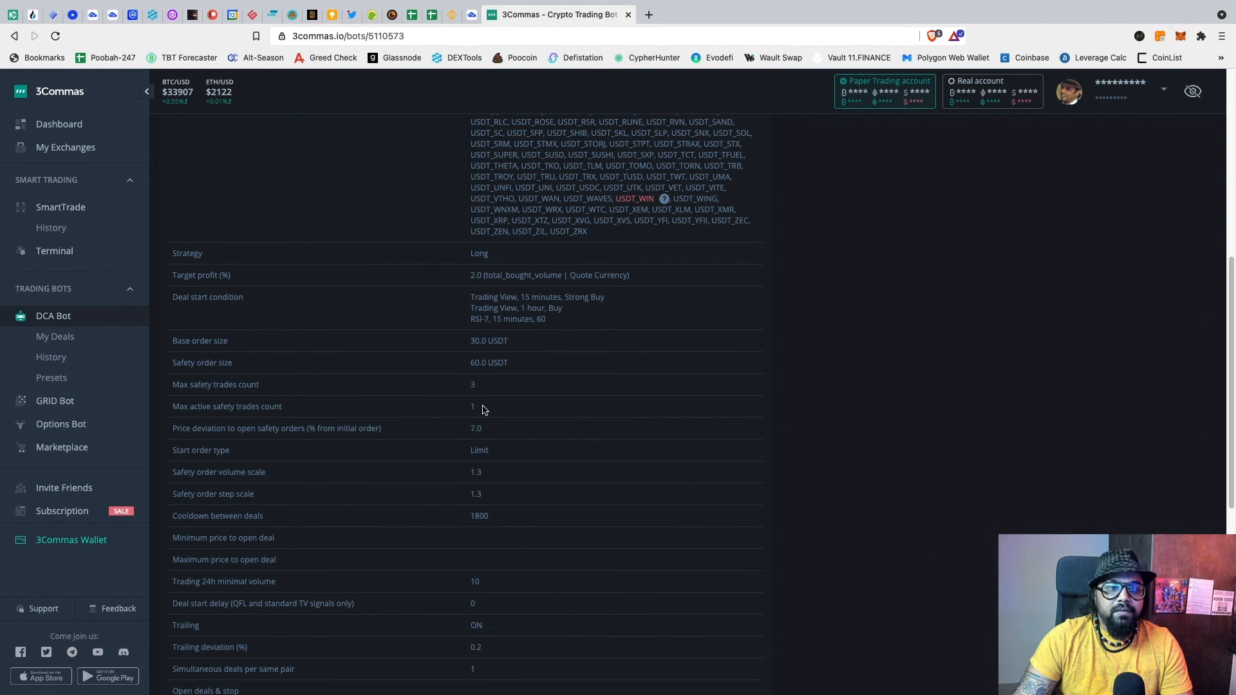
scroll(483, 410, "down", 1)
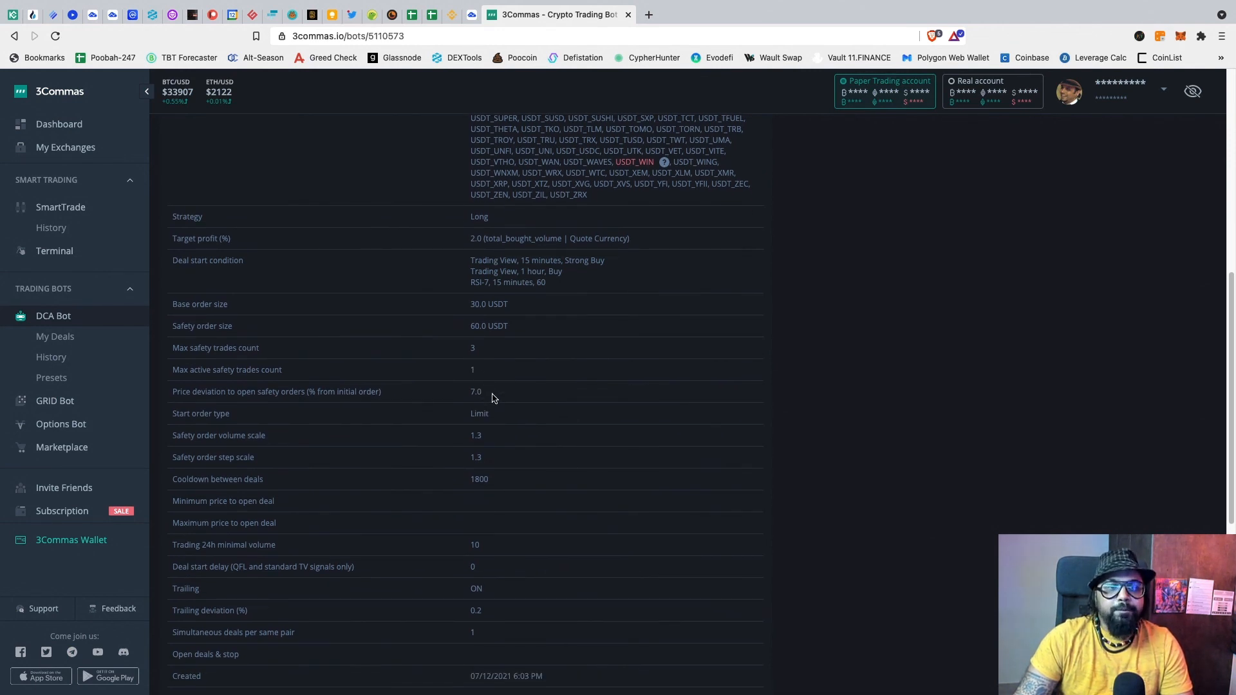
scroll(494, 397, "down", 1)
scroll(496, 397, "down", 1)
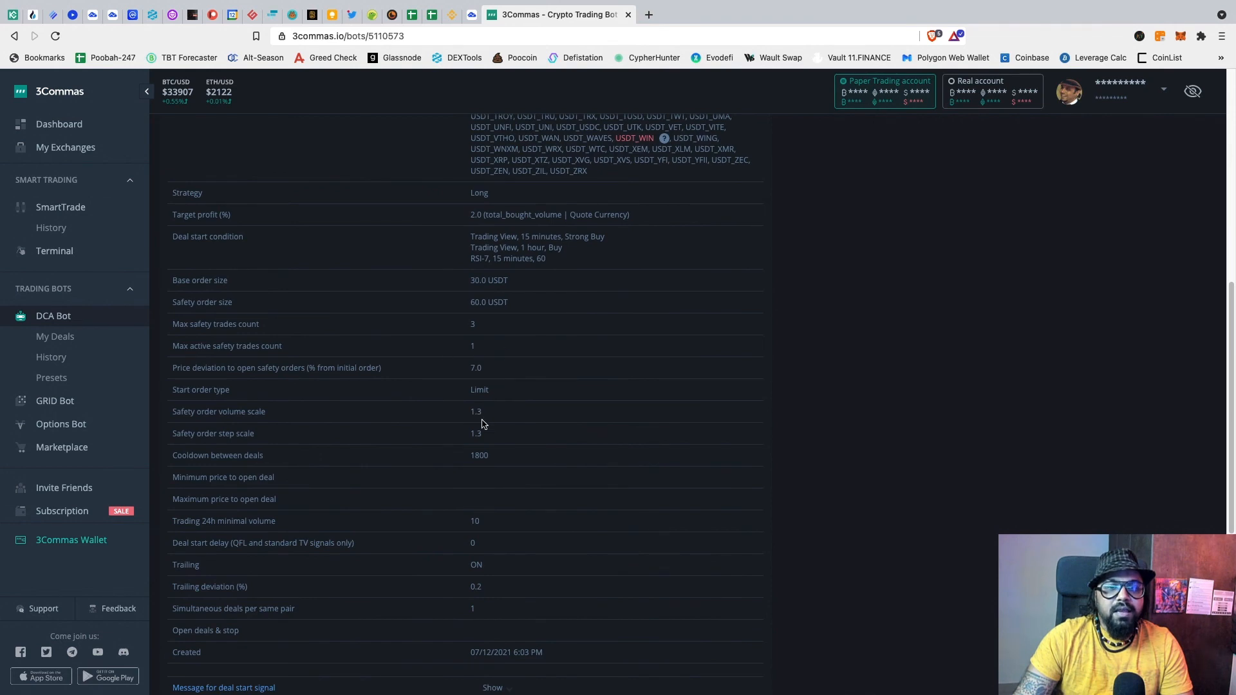
scroll(526, 450, "down", 6)
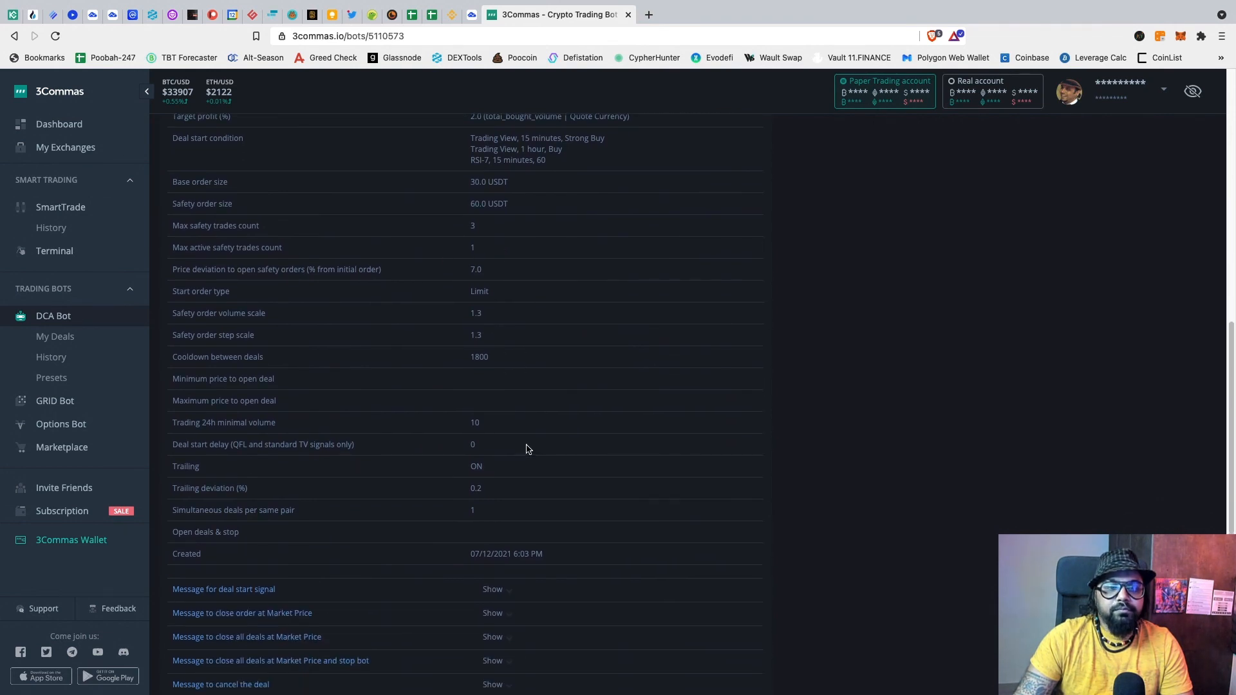
scroll(526, 450, "up", 15)
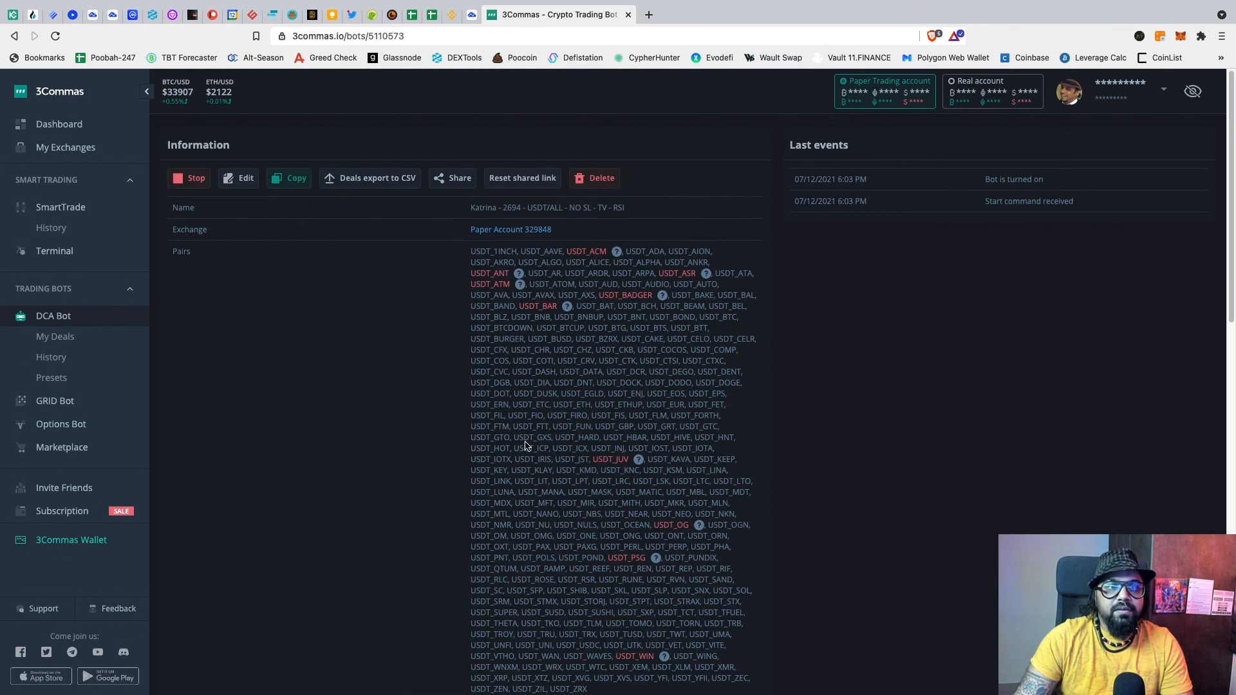